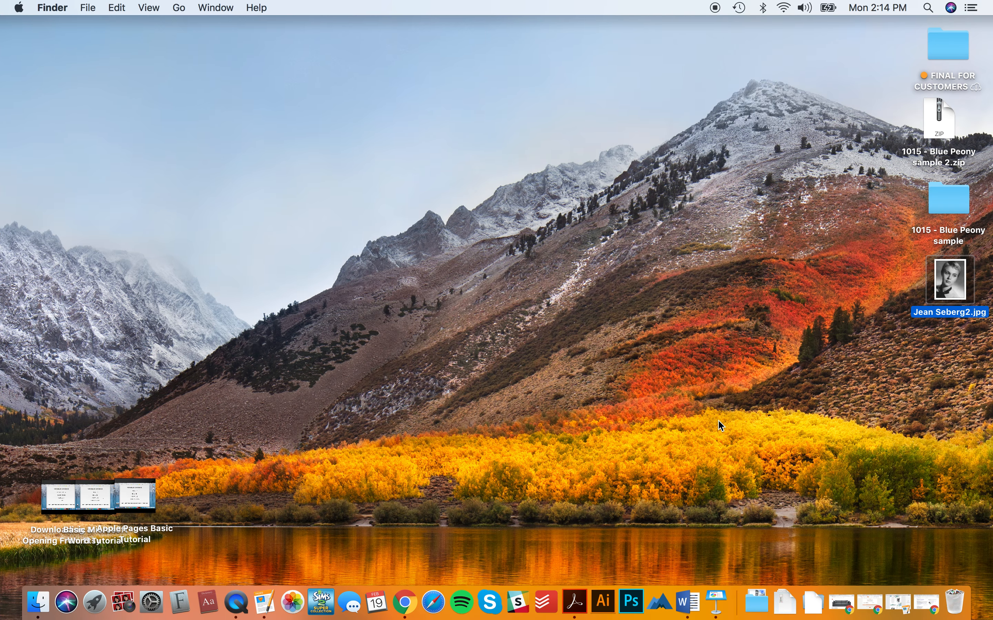
- Open 1015-Blue Peony-ms-photo from the sample's ms-word folder with Microsoft Word
click(851, 316)
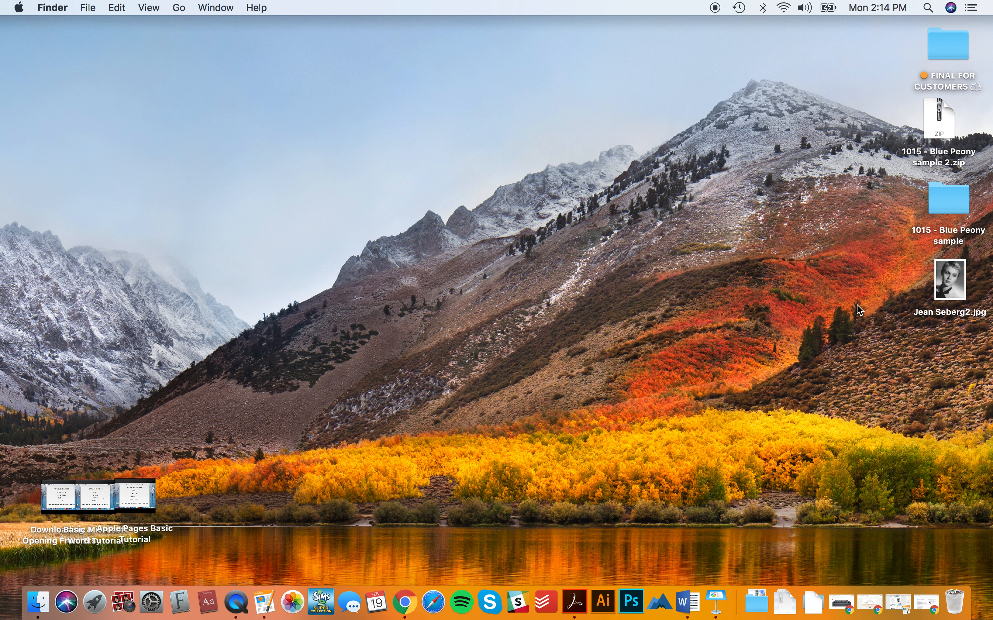
click(955, 197)
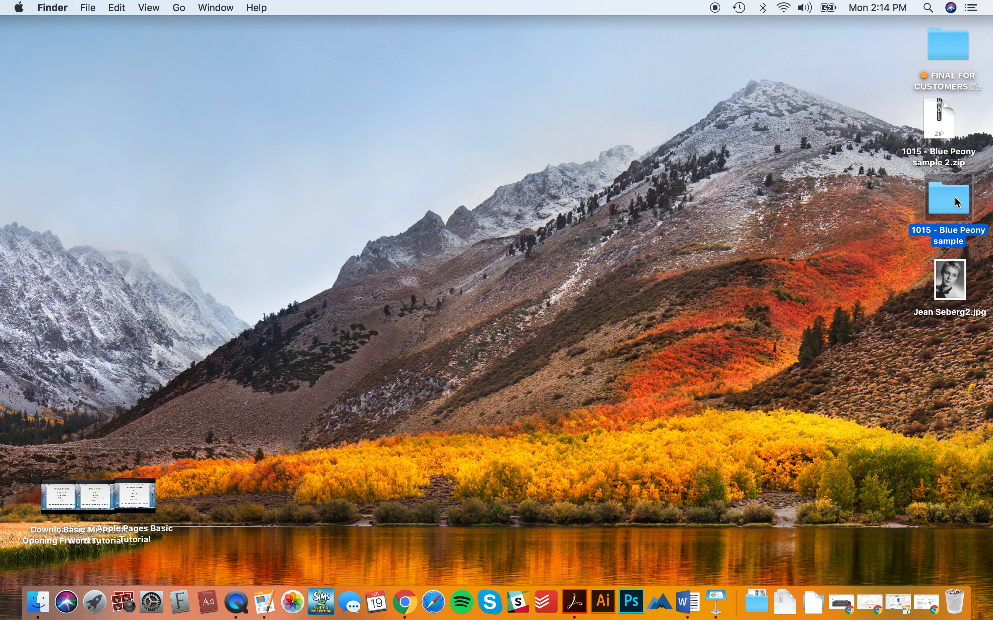
double_click(954, 197)
click(596, 129)
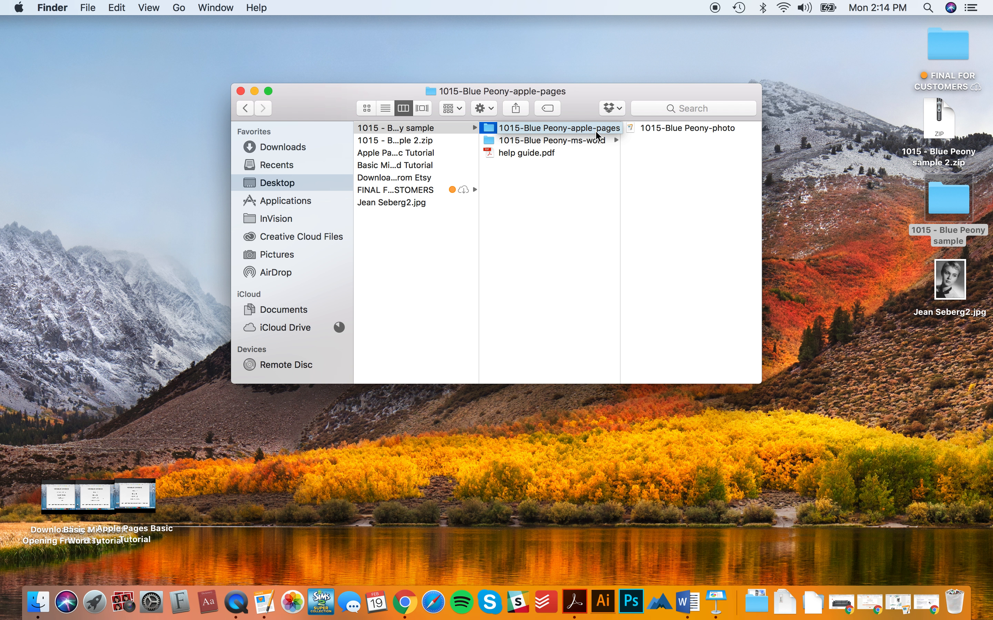
click(600, 141)
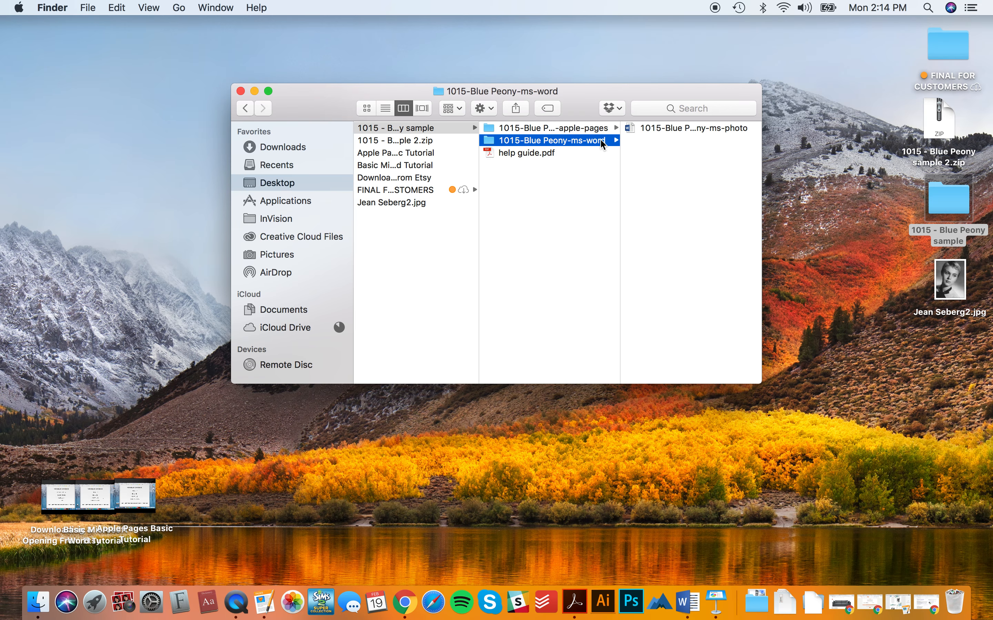
click(634, 129)
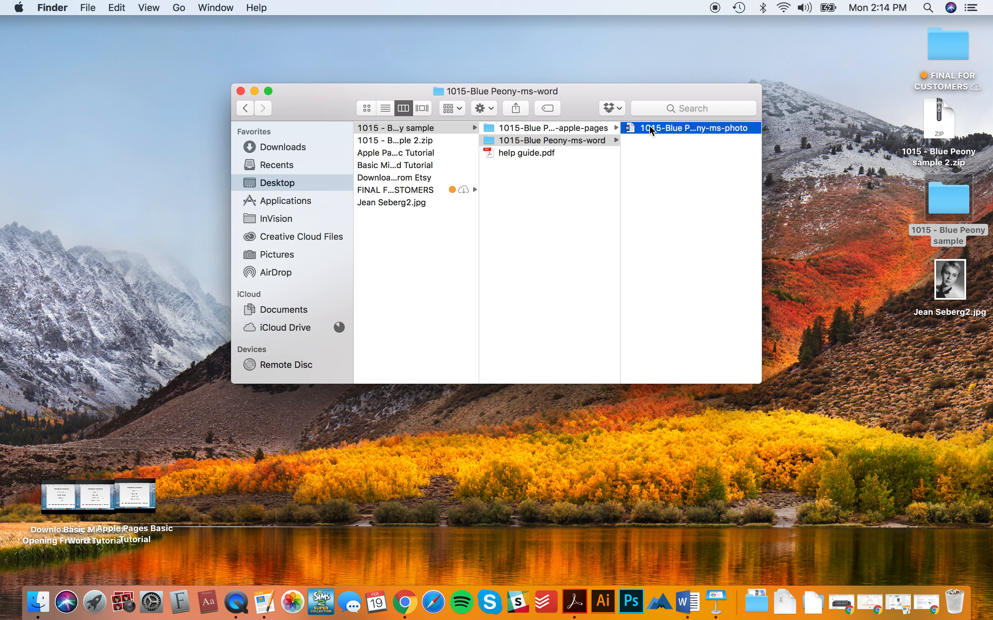
right_click(540, 129)
mouse_move(615, 146)
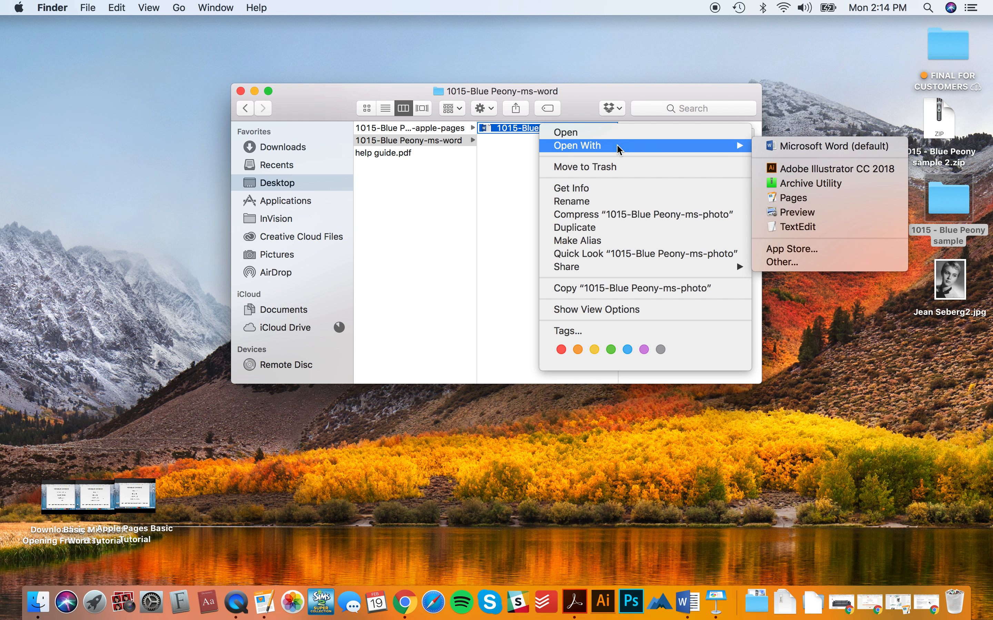
click(849, 146)
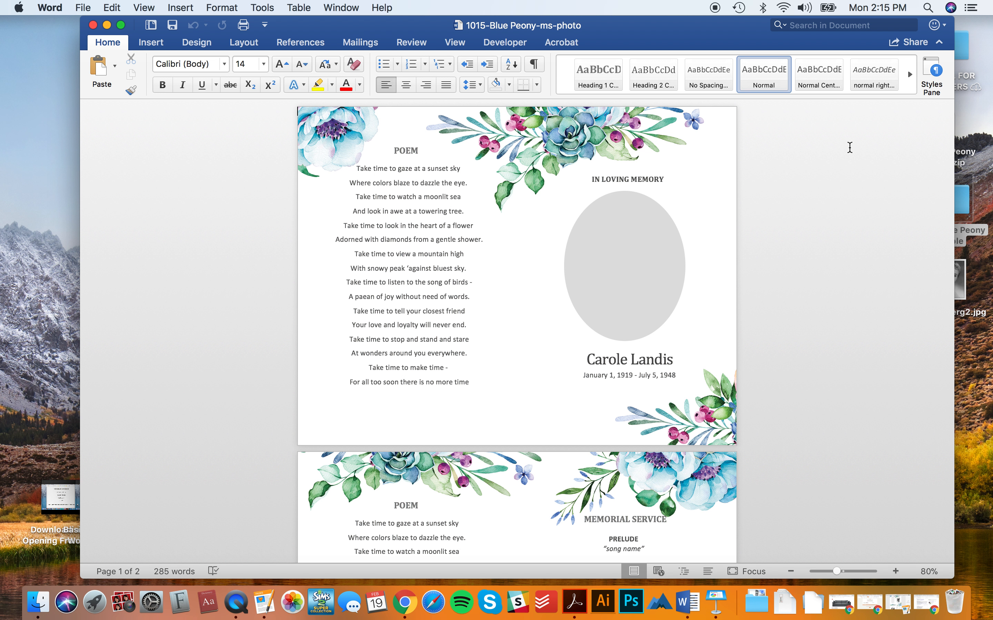
- Fill the grey oval placeholder with the george reeves.jpg portrait as a picture fill
click(632, 237)
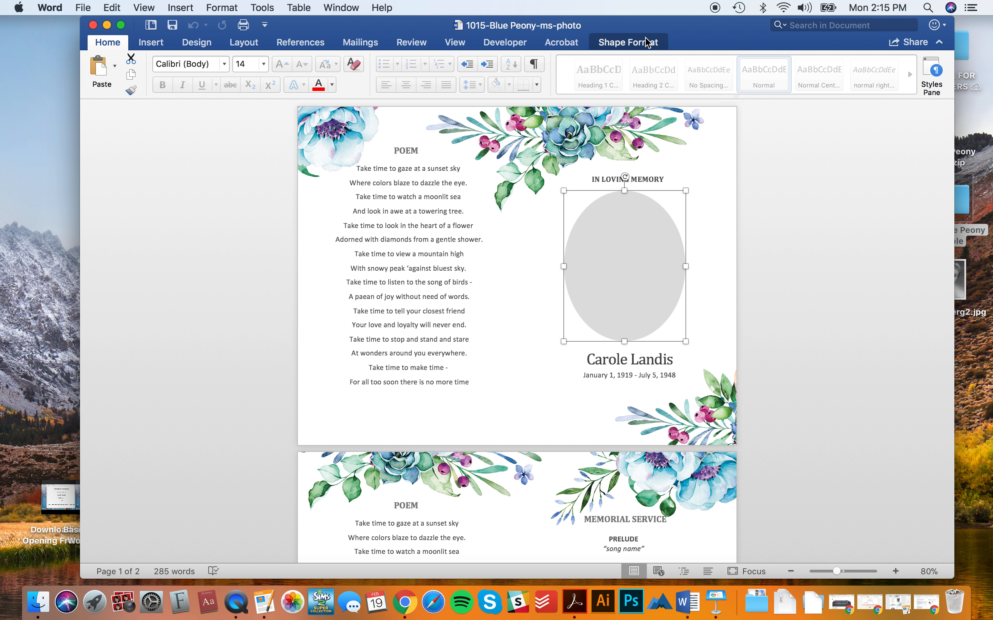
click(645, 43)
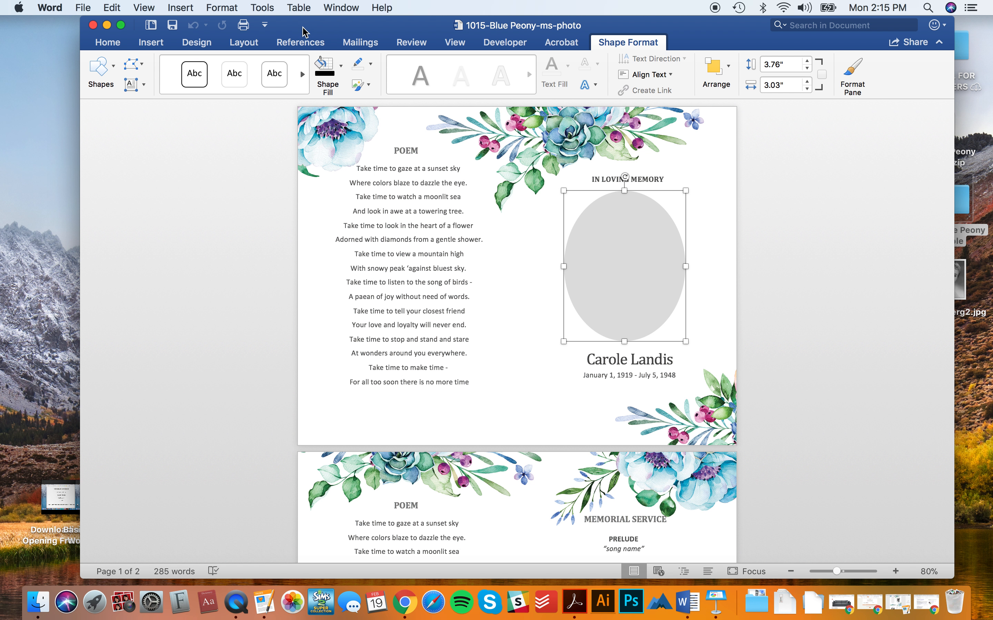
click(342, 65)
click(353, 271)
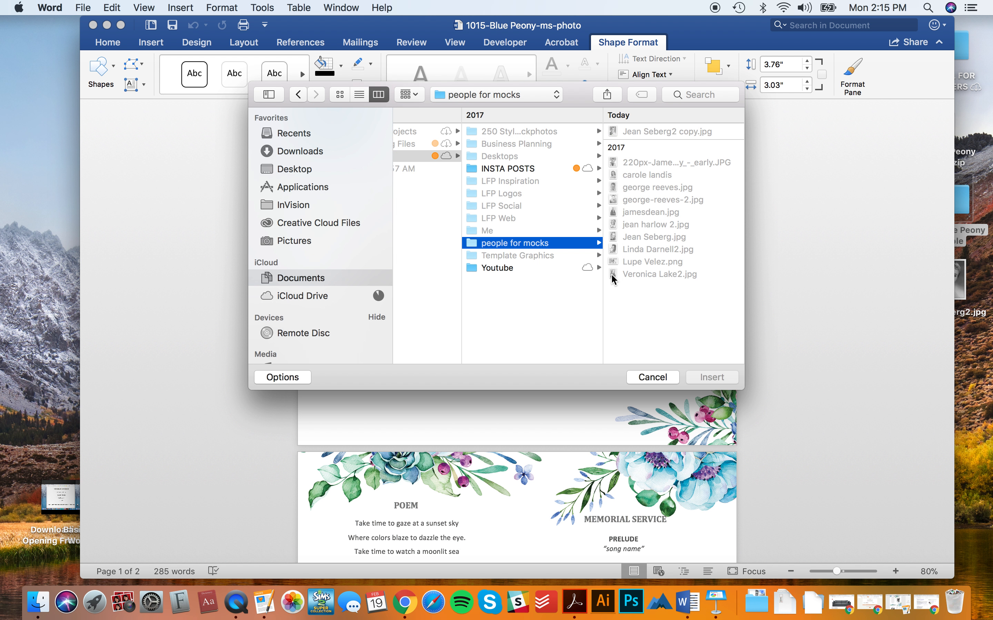
click(647, 187)
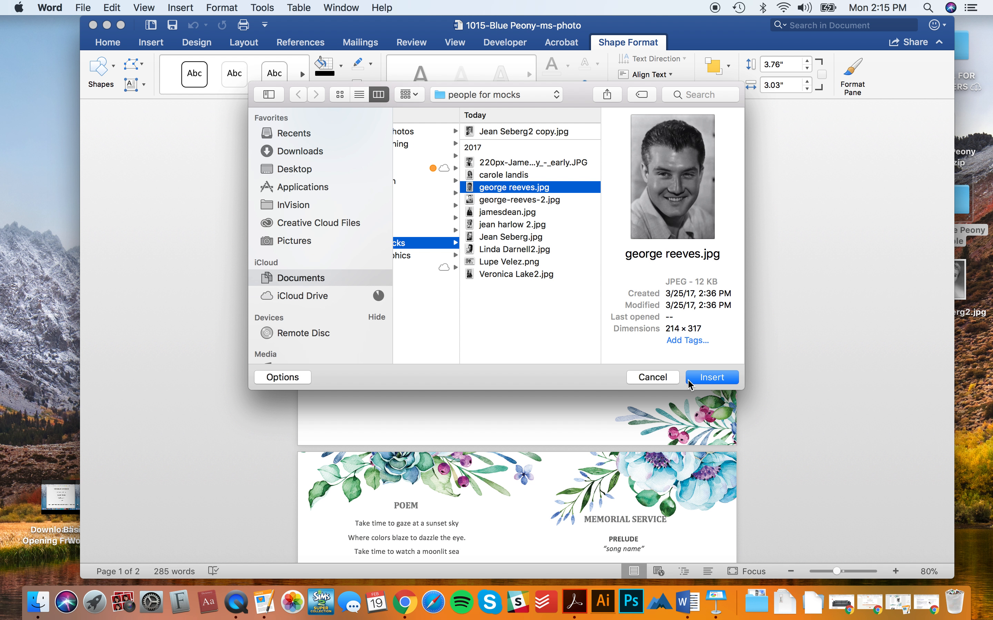
click(692, 378)
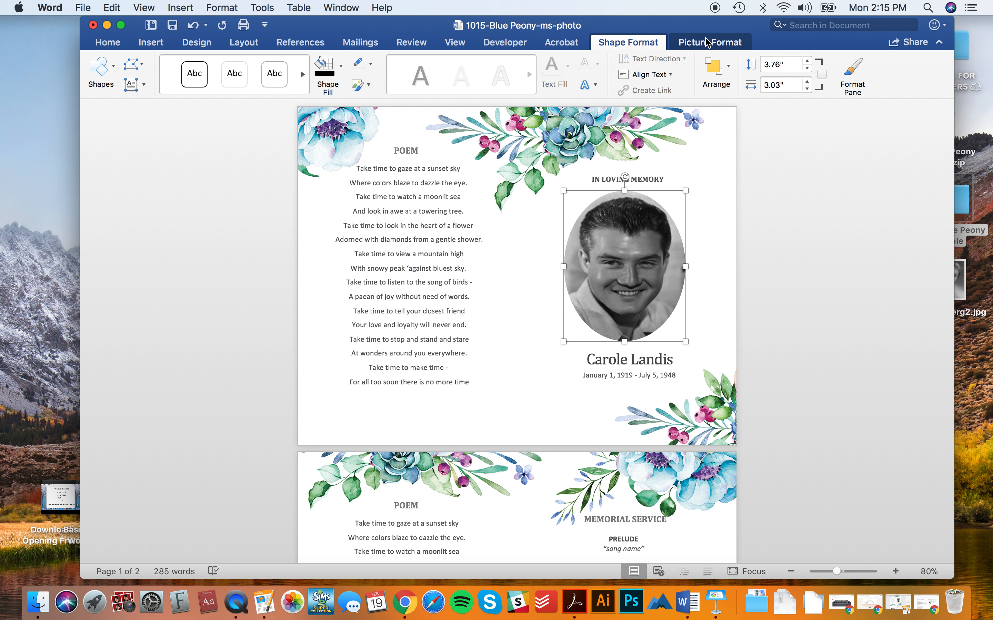
- Crop the portrait with Fill so it covers the whole oval
click(707, 41)
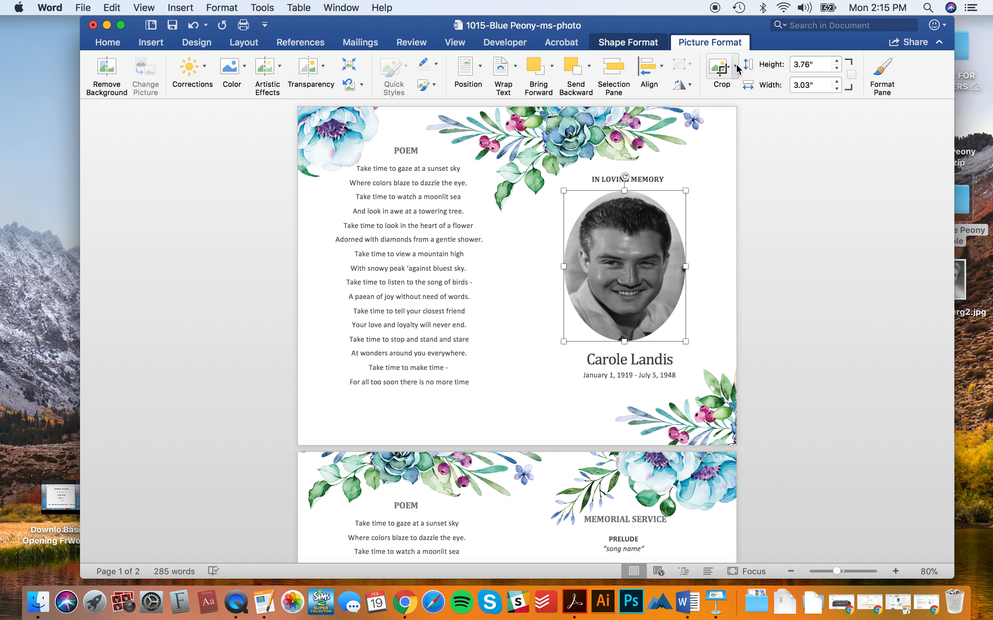
click(736, 67)
click(741, 148)
click(723, 299)
click(780, 361)
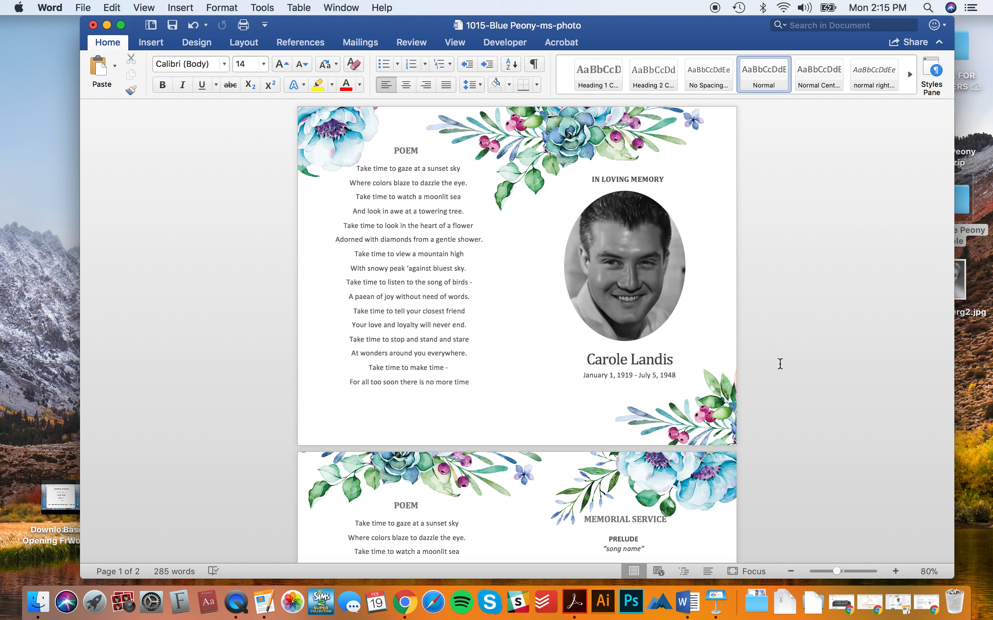
- Review both pages, select the floral background picture, and bring up the Layout options
scroll(780, 364, down, 3)
scroll(780, 364, down, 5)
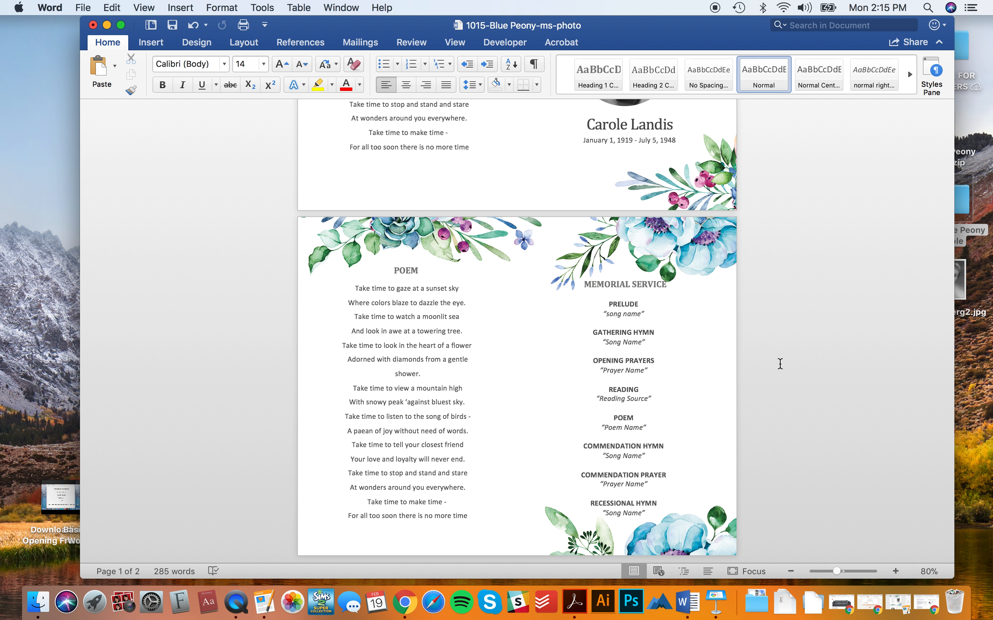
scroll(780, 364, up, 8)
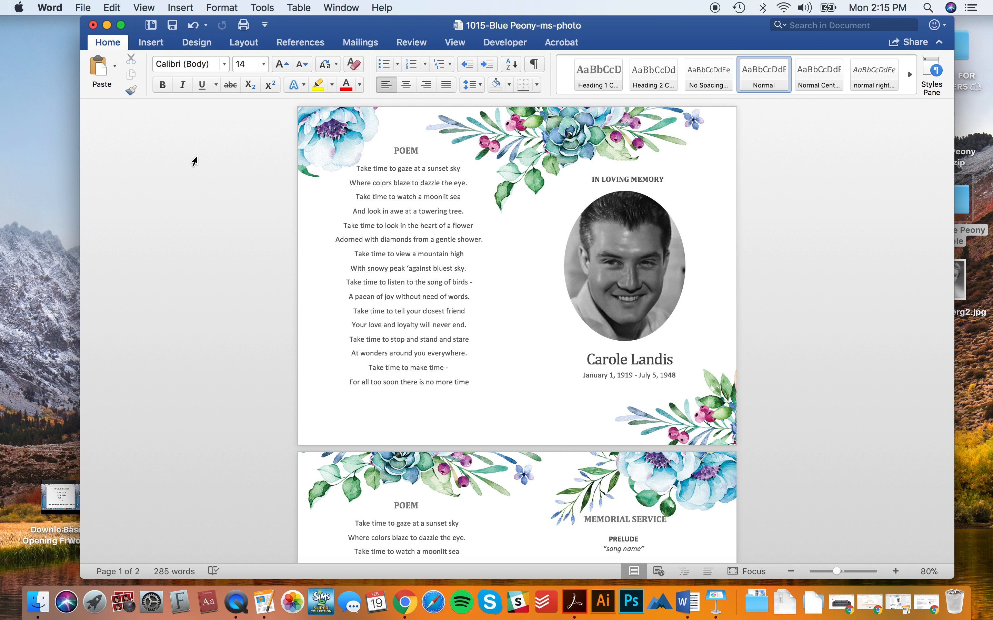
click(194, 162)
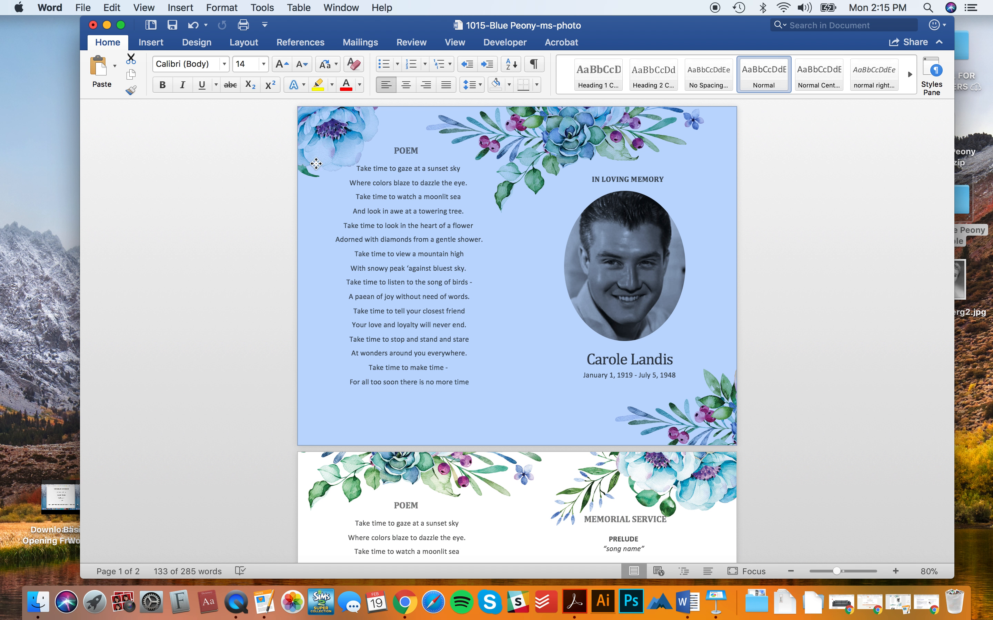
click(316, 165)
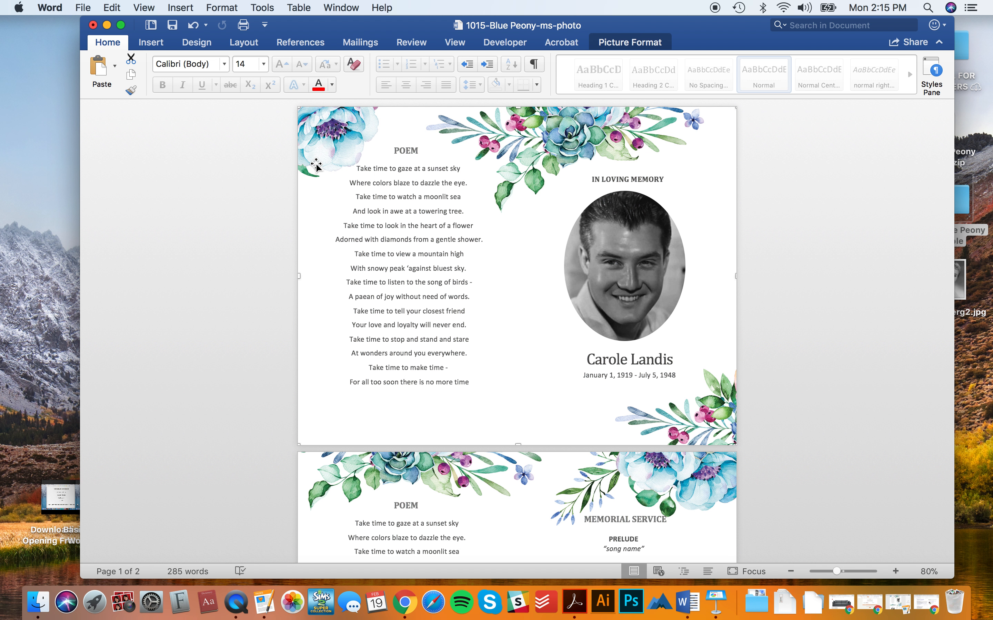
click(252, 176)
click(315, 177)
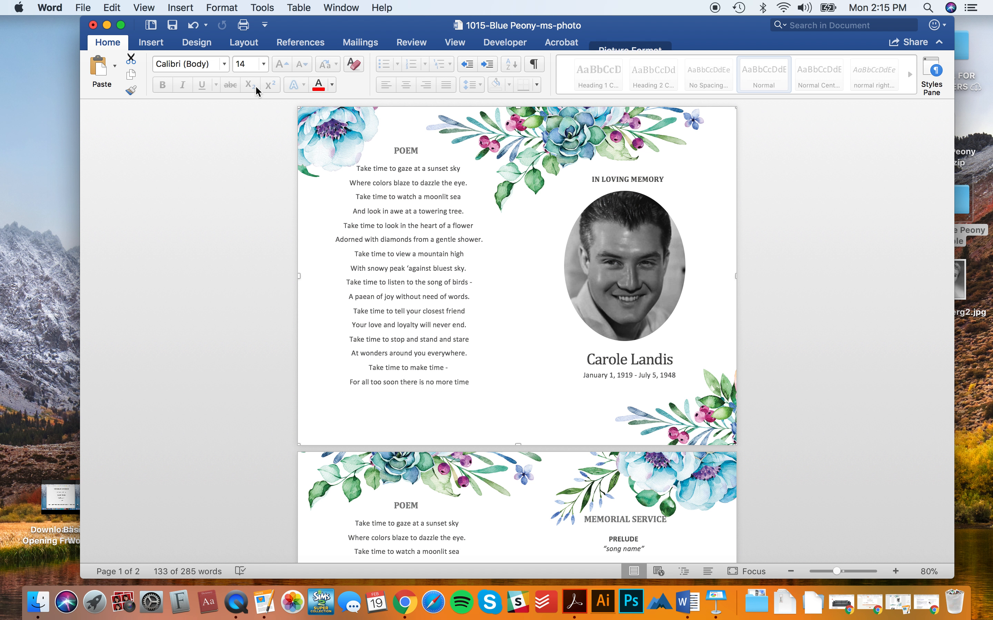
click(207, 45)
click(242, 42)
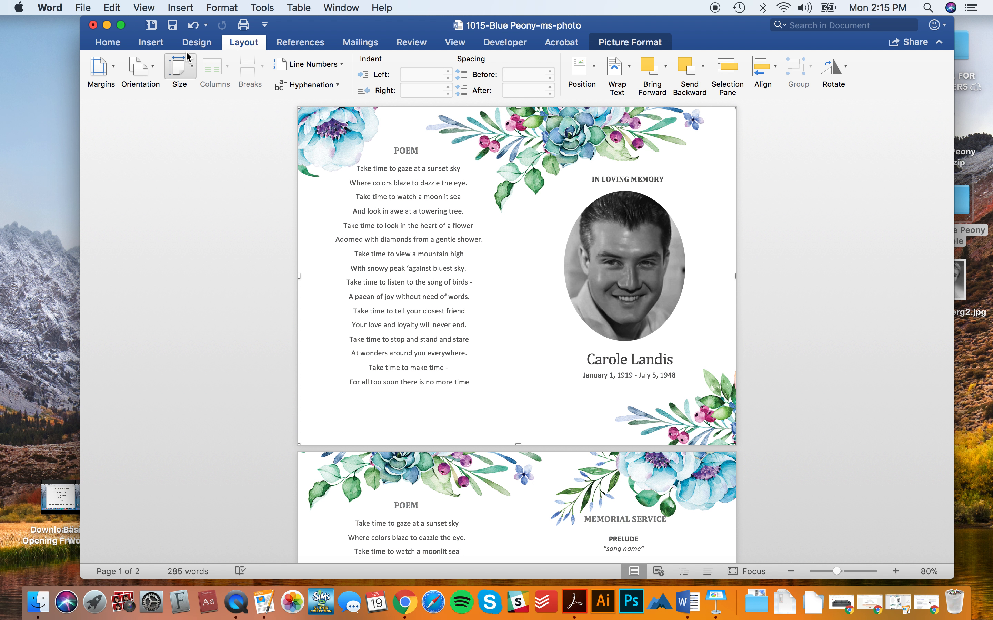
- Change the page size to A4
click(181, 67)
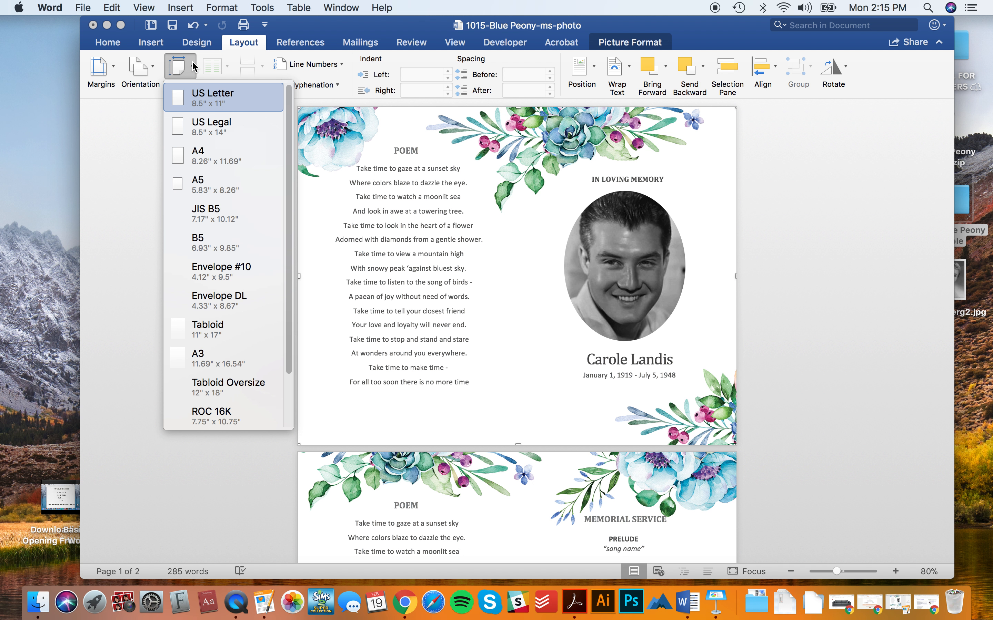
click(218, 156)
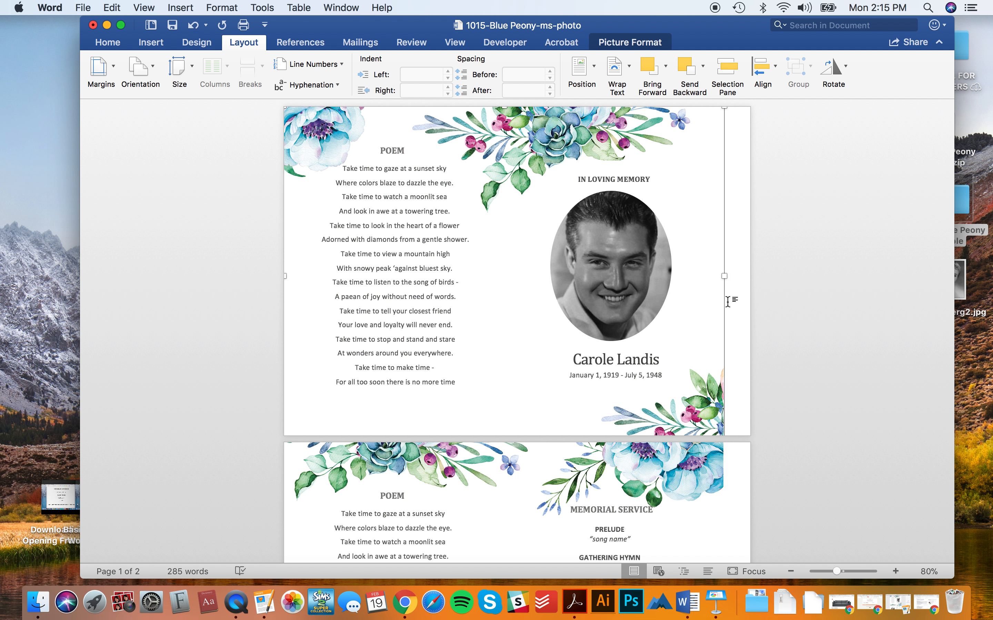
scroll(768, 425, down, 5)
scroll(741, 416, up, 5)
scroll(776, 402, down, 1)
- Stretch the floral background picture to the right edge and shift it up to the page top
click(813, 383)
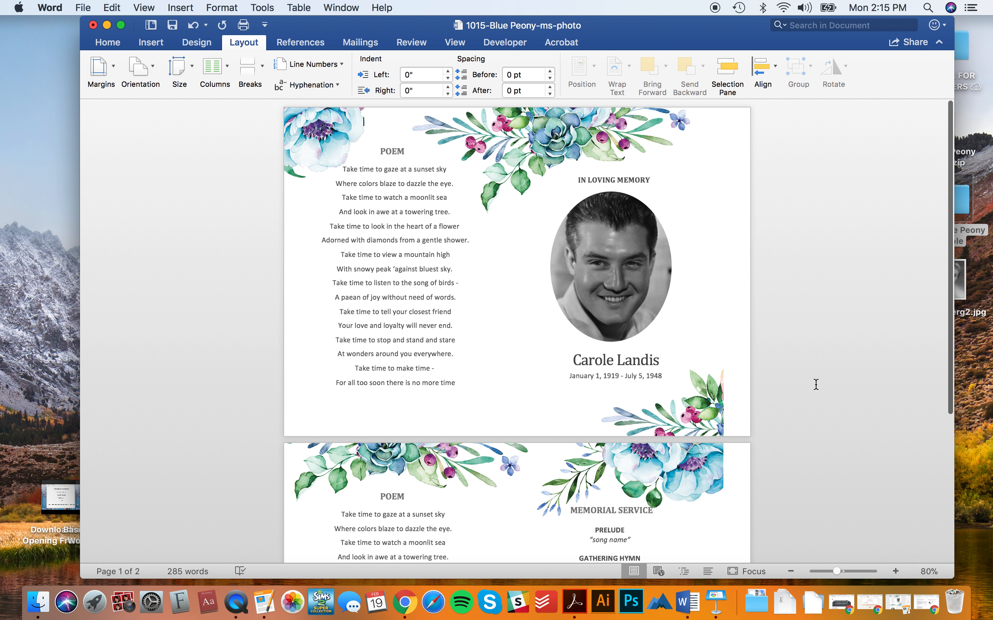
click(704, 324)
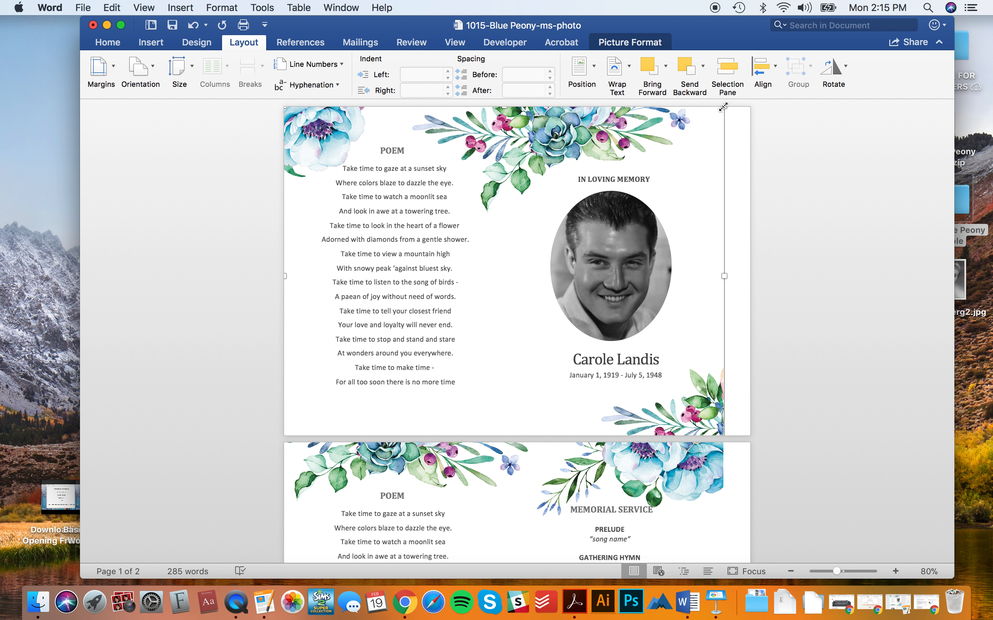
drag(723, 108, 753, 83)
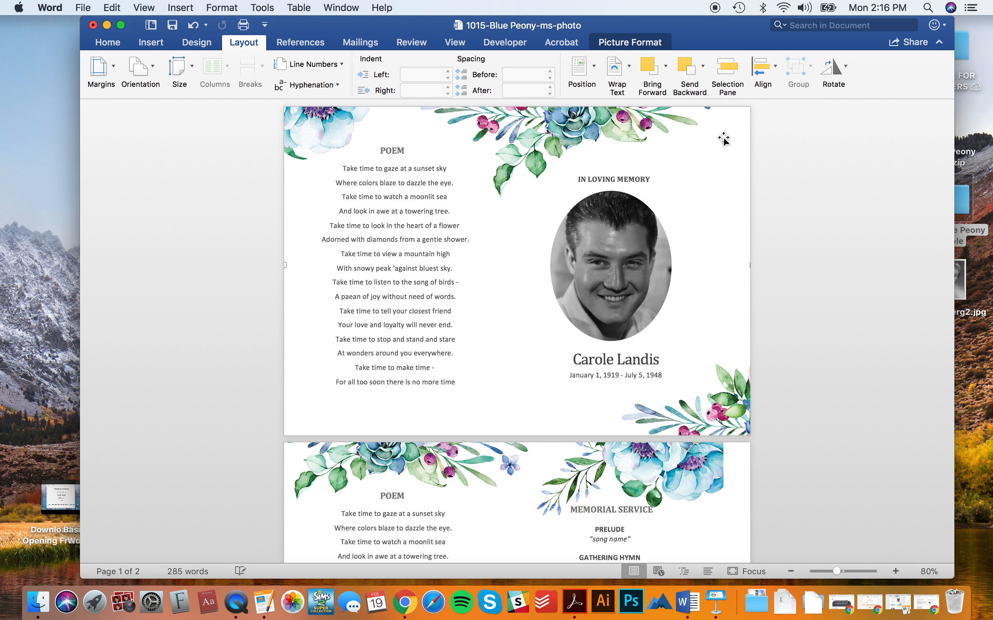
drag(724, 142, 691, 164)
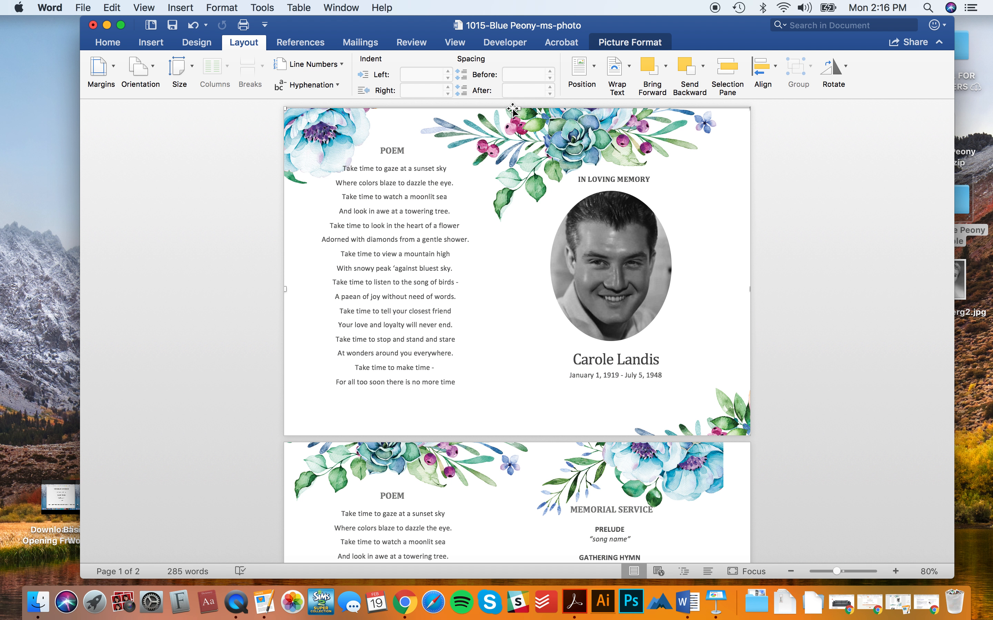
drag(522, 149, 520, 150)
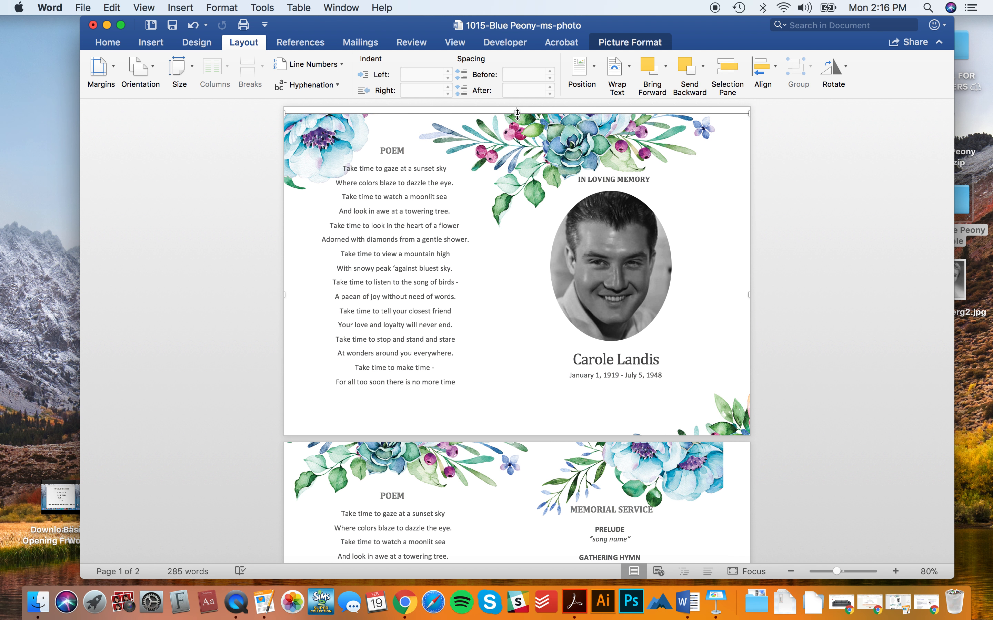
drag(525, 354, 524, 348)
- Move the name, dates, portrait and IN LOVING MEMORY group slightly right
click(617, 365)
shift+click(620, 375)
shift+click(624, 224)
shift+click(624, 177)
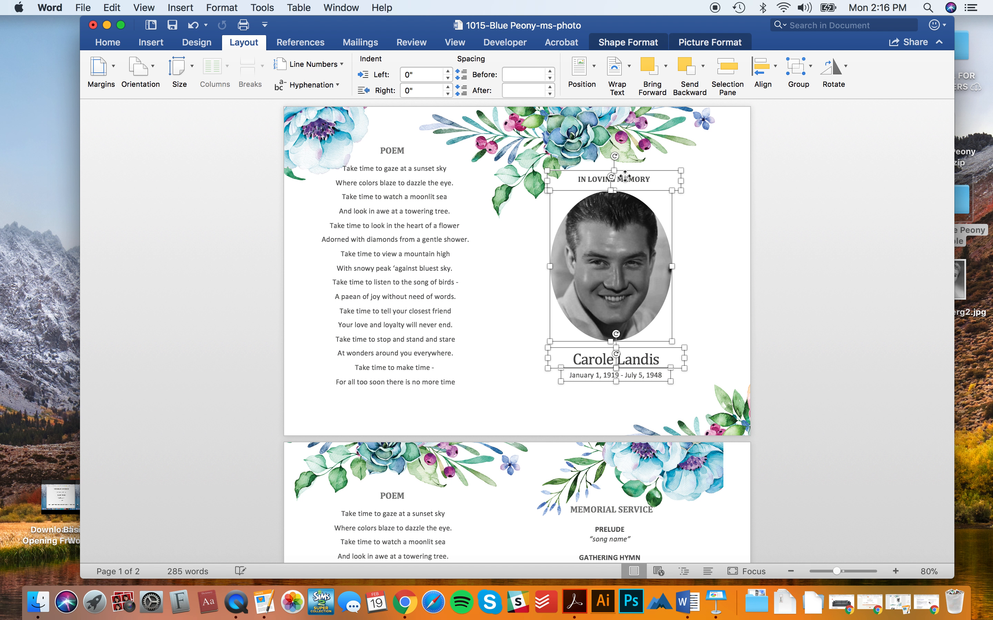
drag(606, 256, 630, 256)
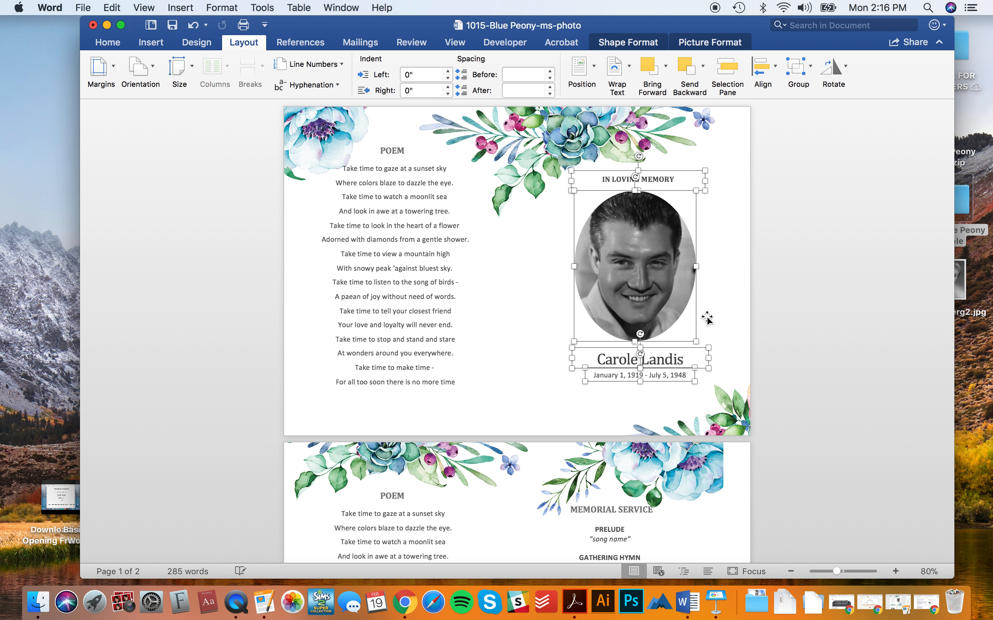
- Select the POEM title and poem text boxes and apply Align Center
click(447, 313)
click(407, 211)
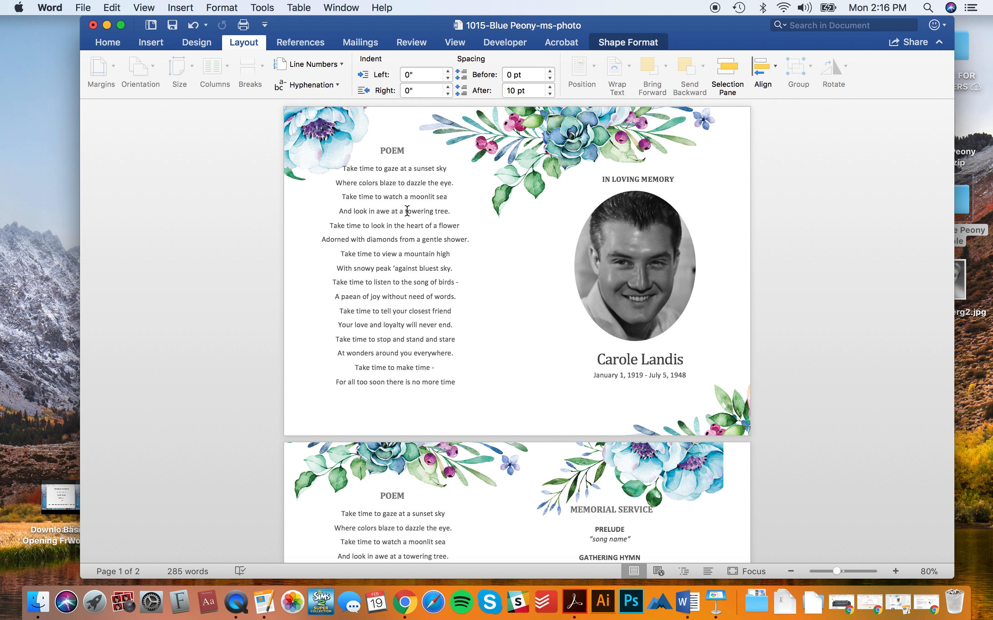
click(387, 151)
drag(381, 153, 386, 153)
shift+click(397, 282)
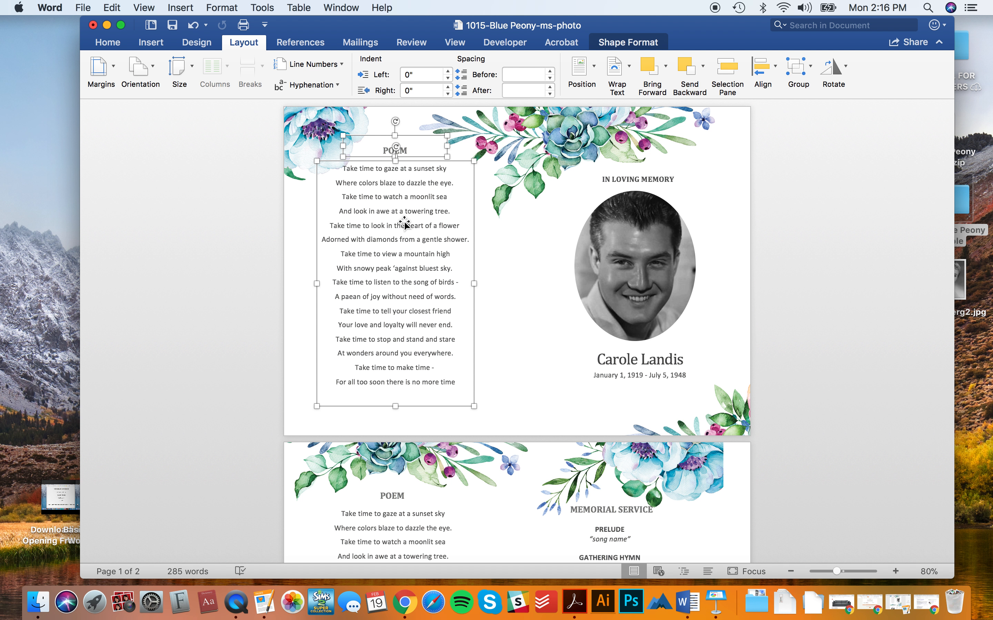
click(777, 69)
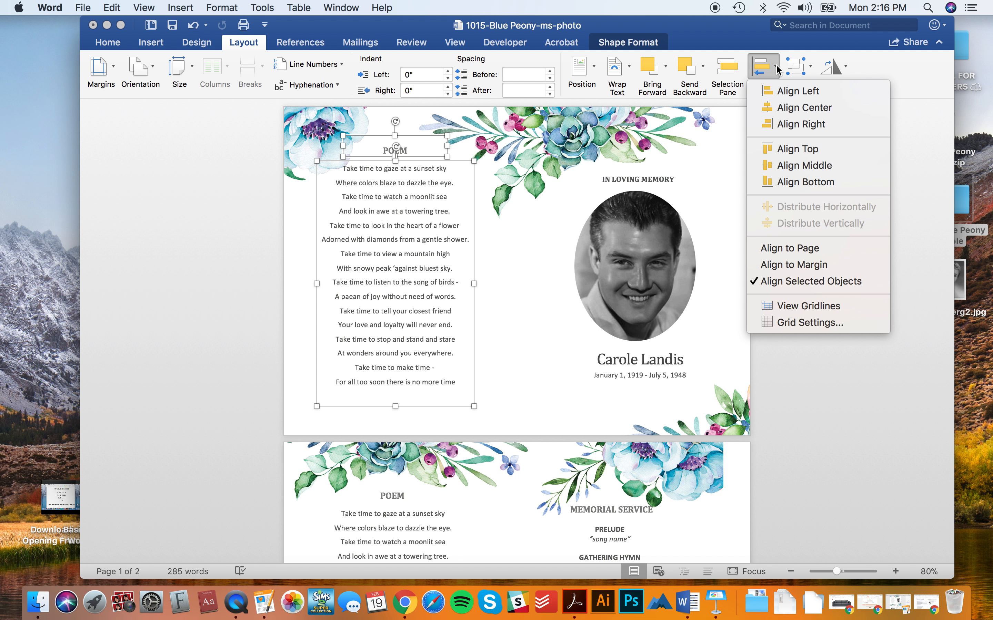
click(804, 108)
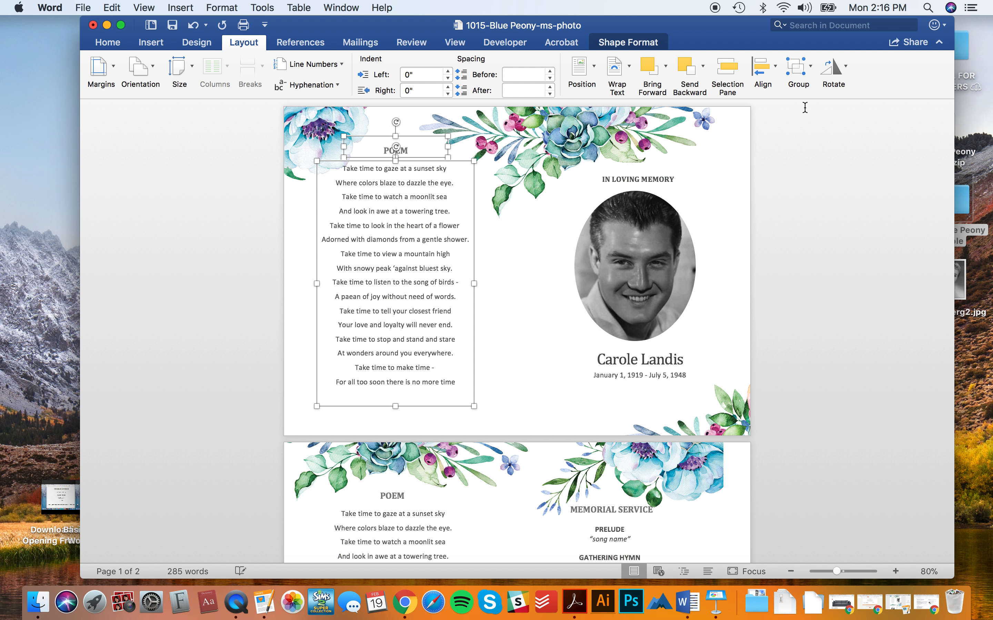
click(813, 255)
- Check the floral picture on page 2, then return to page 1
scroll(813, 255, down, 5)
click(686, 287)
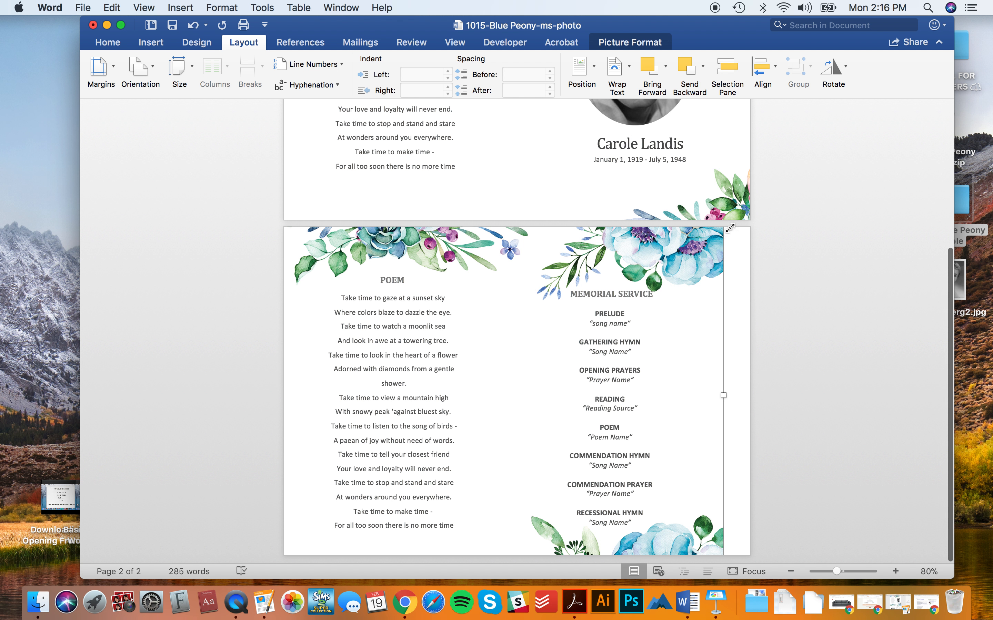
click(822, 389)
scroll(825, 389, up, 5)
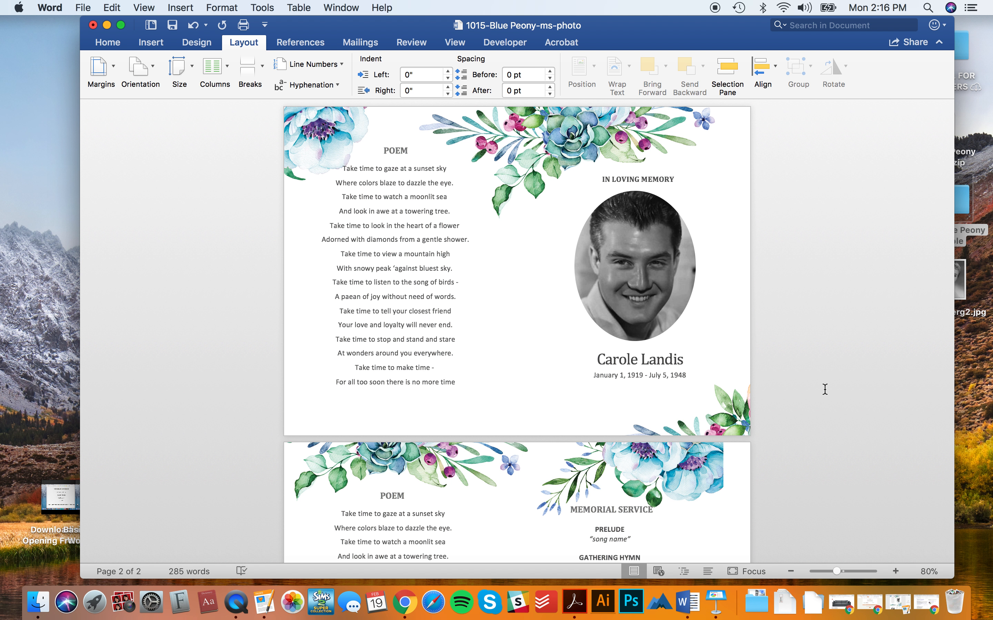
- Undo the last three edits to restore the earlier page layout
key(super+z)
key(super+z)
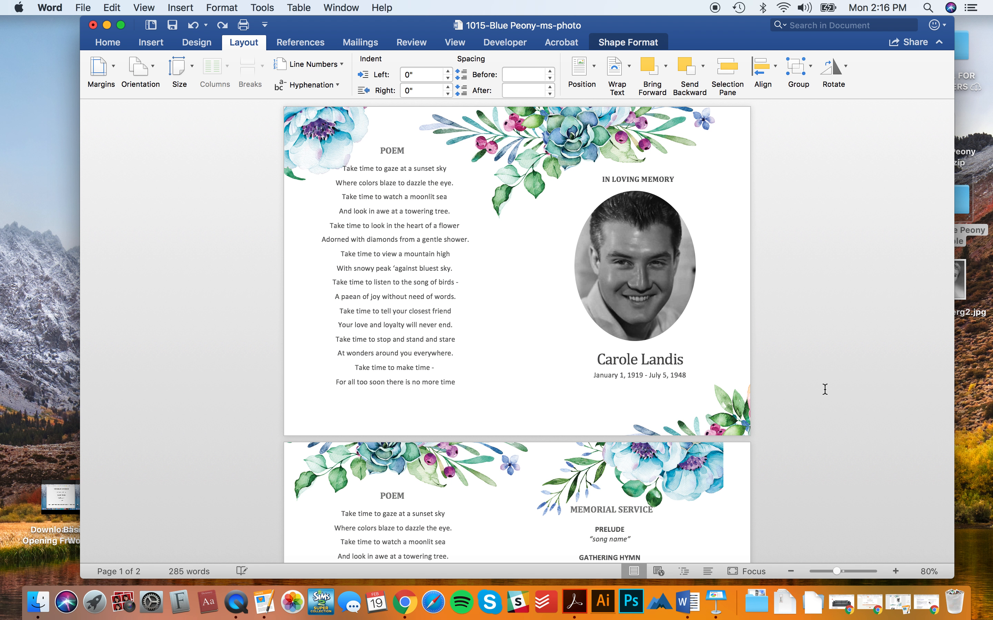
key(super+z)
key(super+z)
key(super+z)
key(super+z)
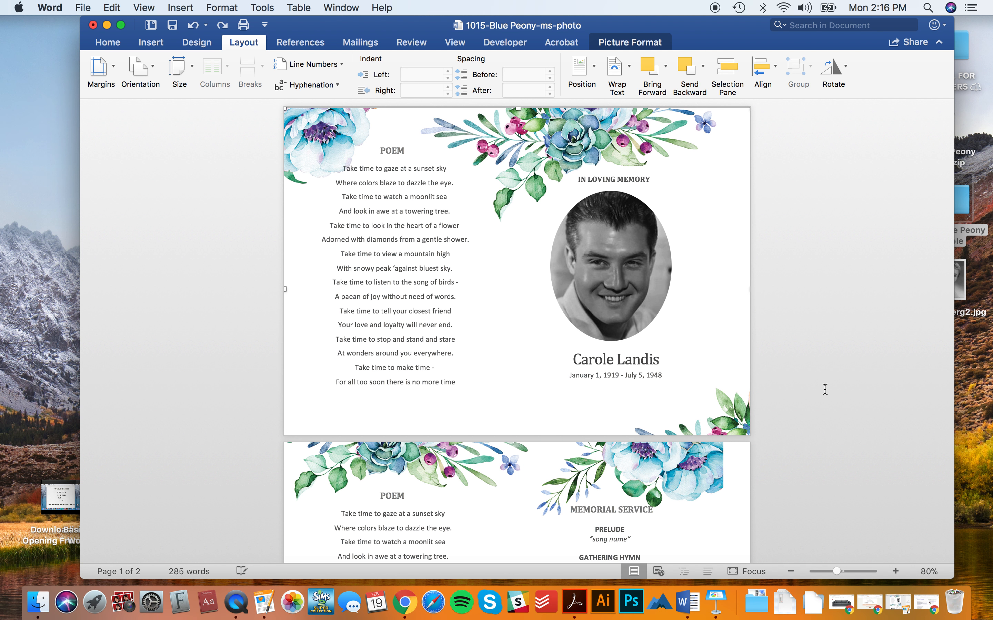
key(super+z)
key(super+z)
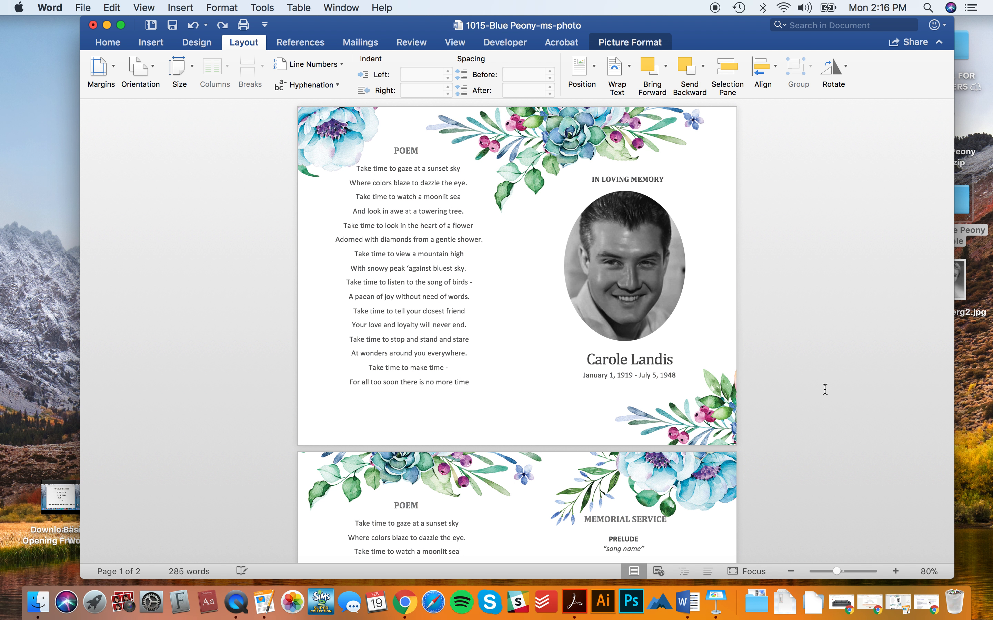
click(825, 389)
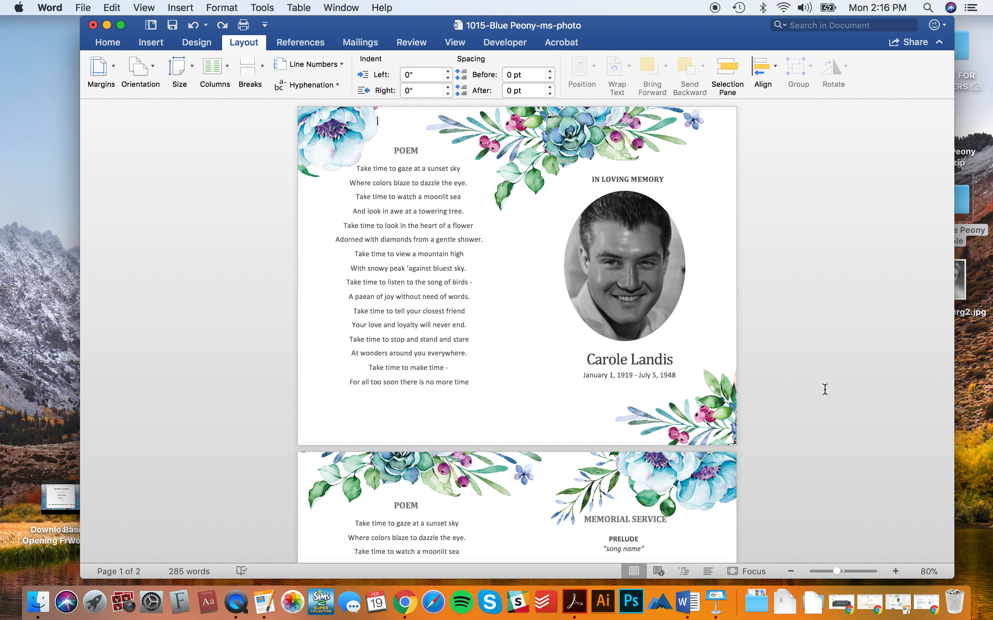
- Select the floral background graphic on the page
key(ctrl+Left)
key(ctrl+Right)
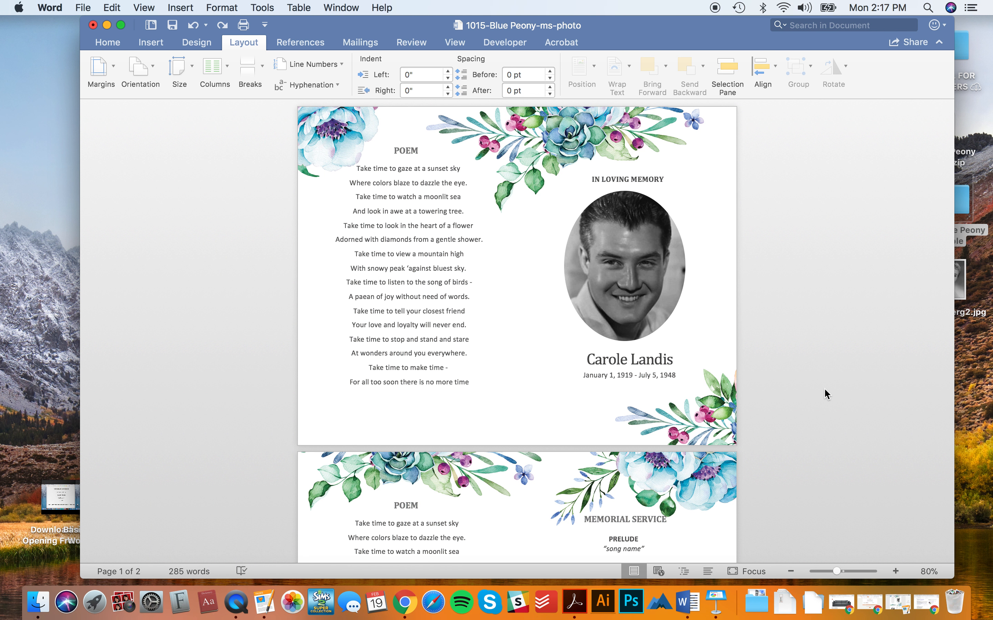
scroll(757, 323, down, 2)
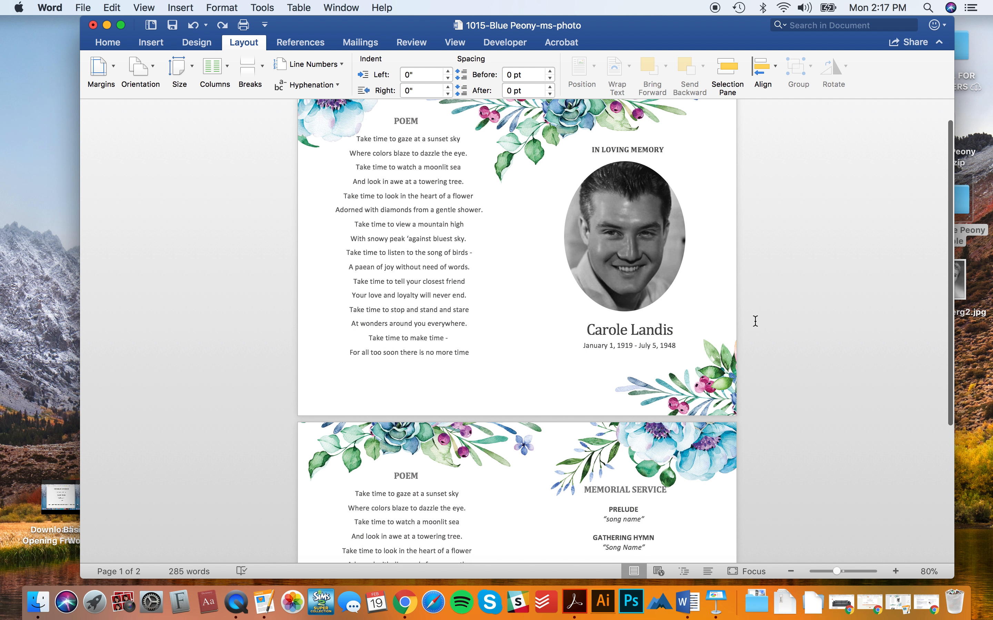
click(728, 352)
scroll(727, 353, up, 2)
scroll(728, 353, down, 1)
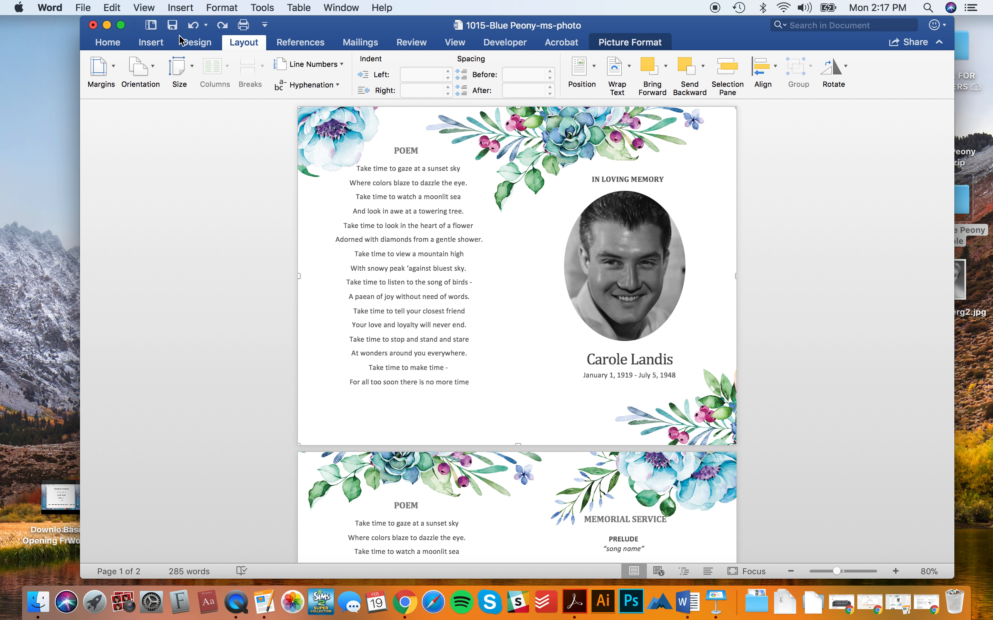
- Try a pencil-sketch artistic effect on the floral picture, then remove it
click(186, 42)
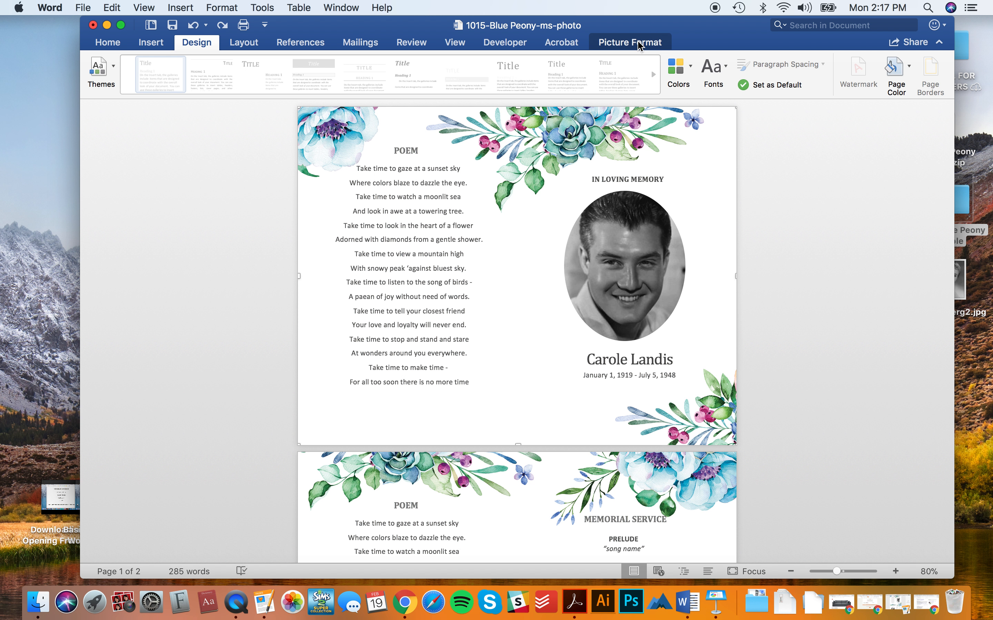
click(638, 43)
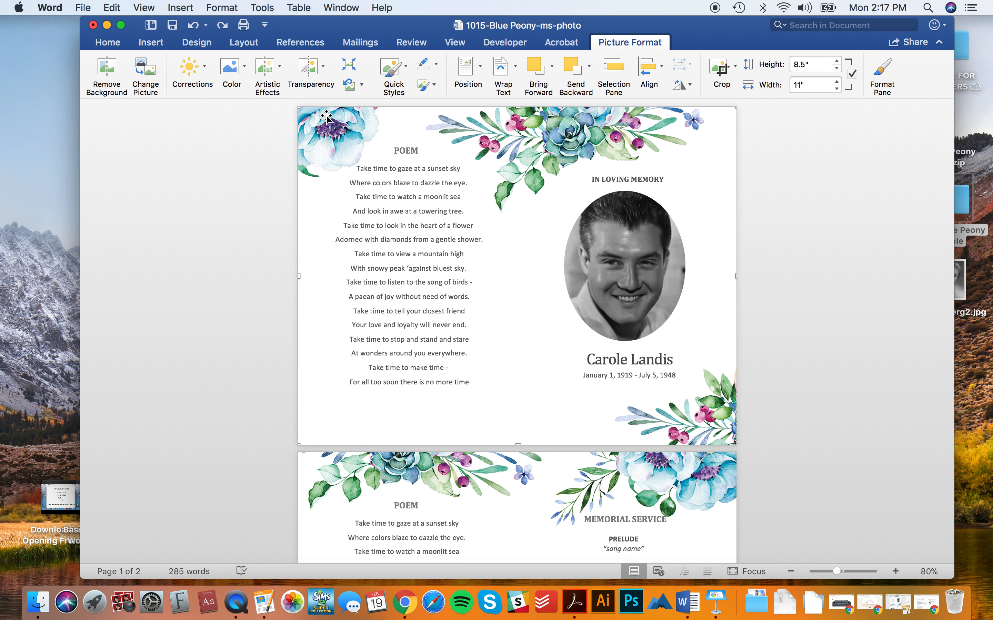
click(280, 68)
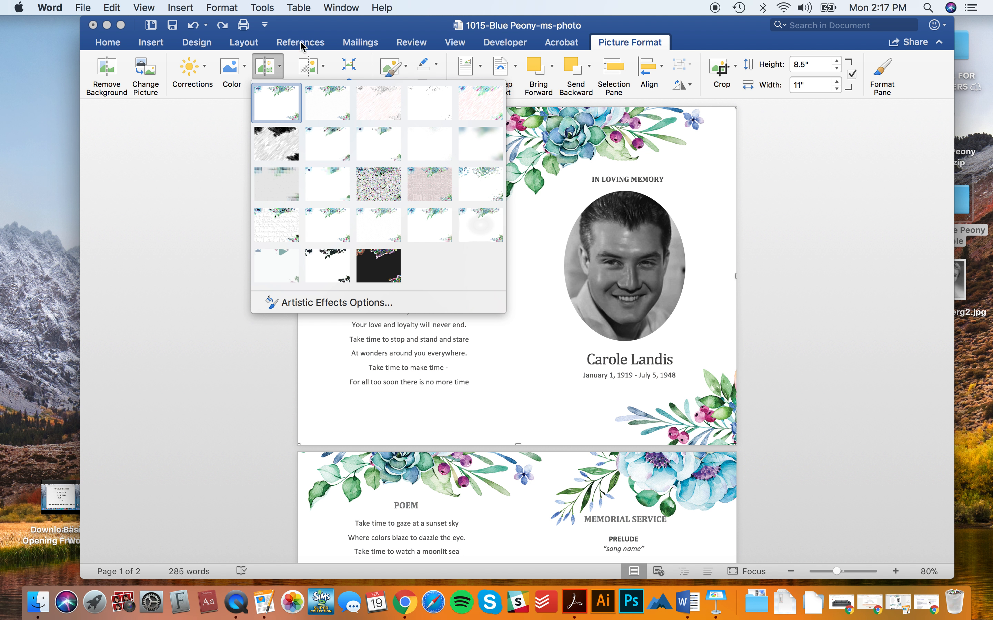
click(283, 64)
click(245, 69)
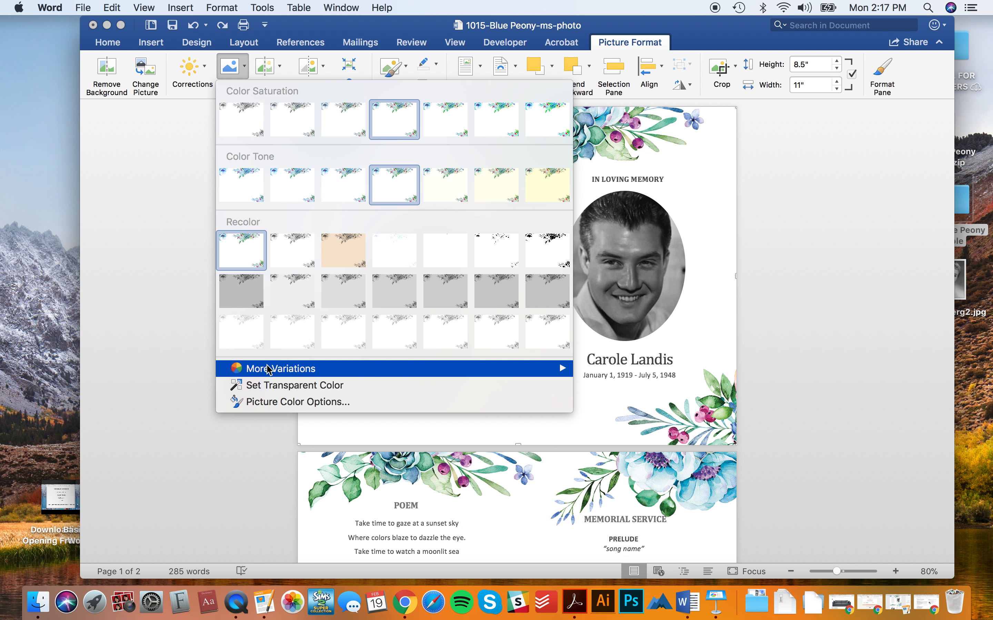
click(278, 70)
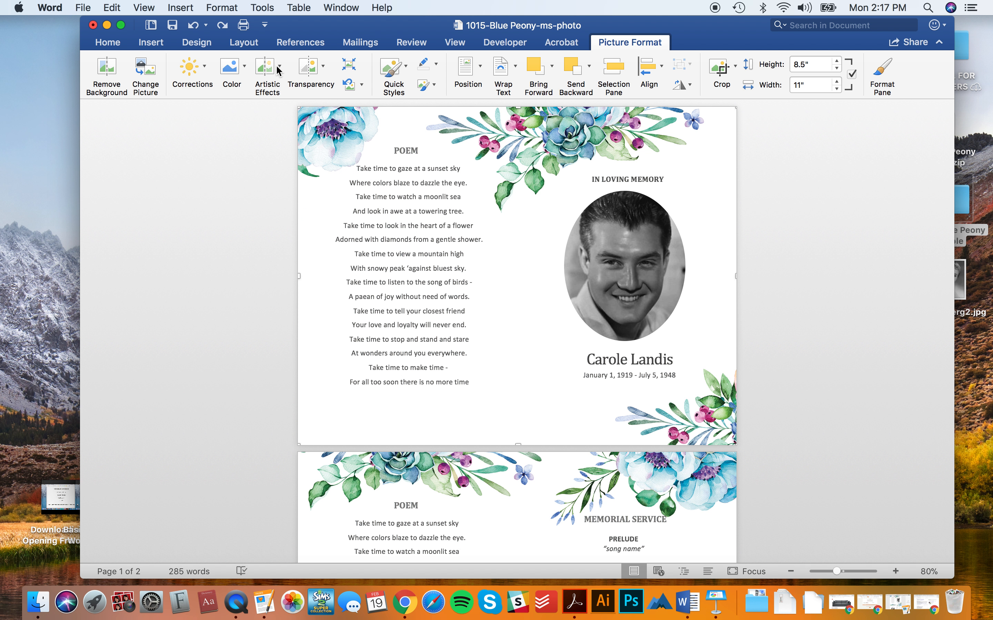
click(279, 69)
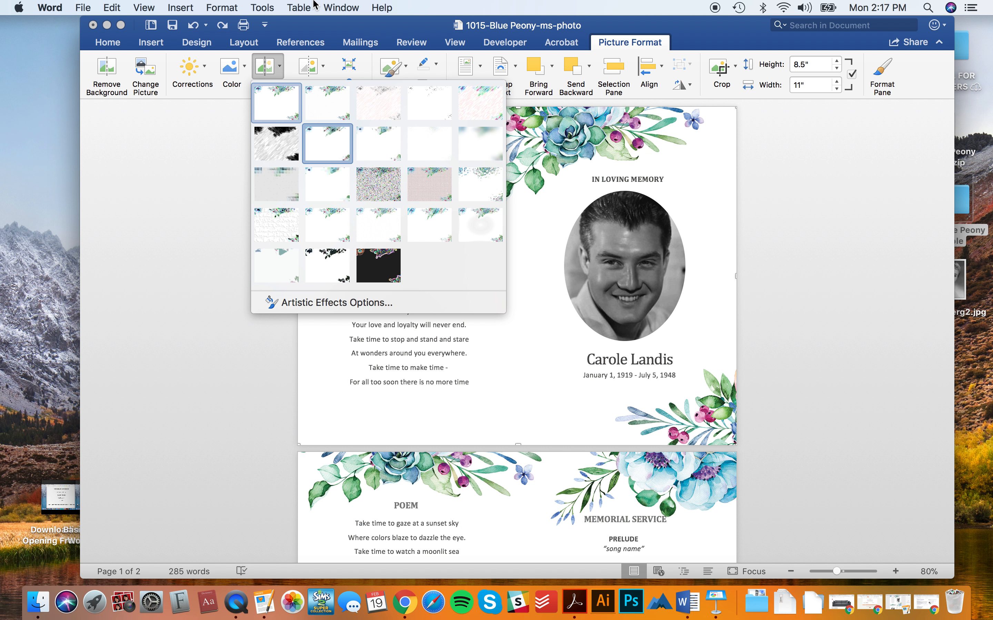
click(325, 139)
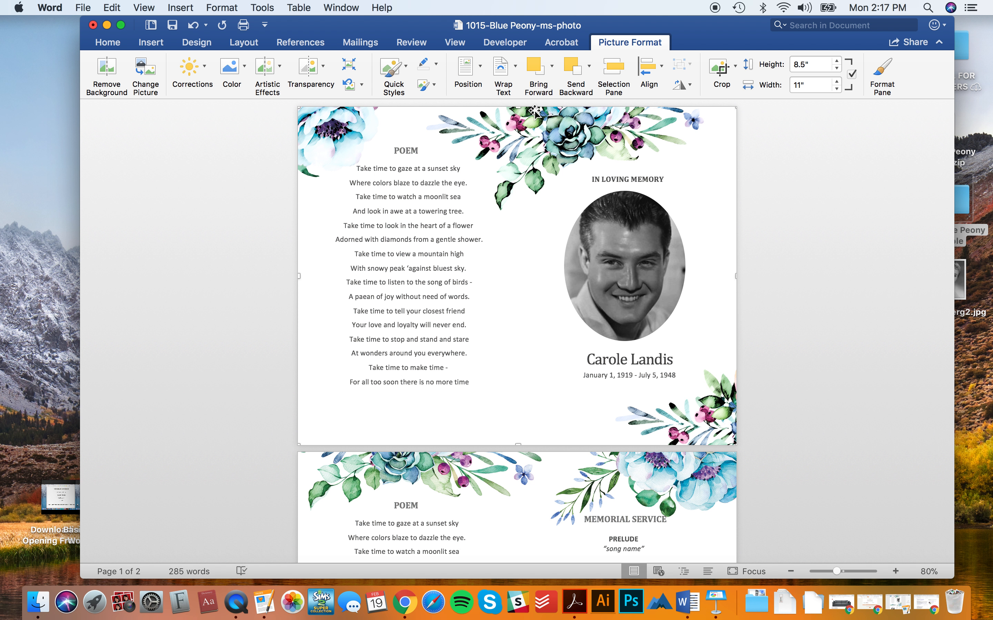
click(282, 67)
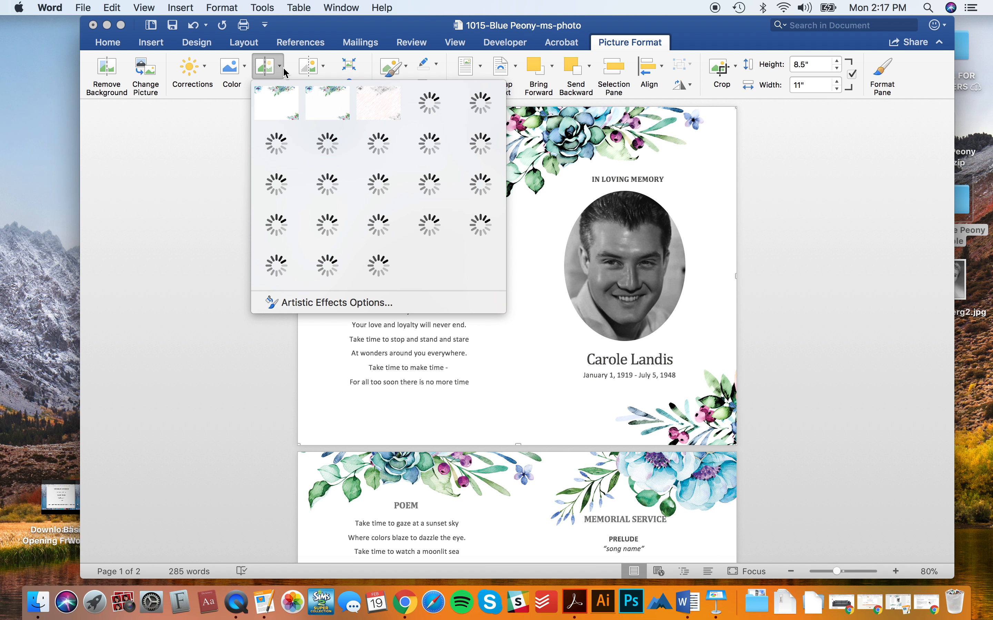
click(277, 96)
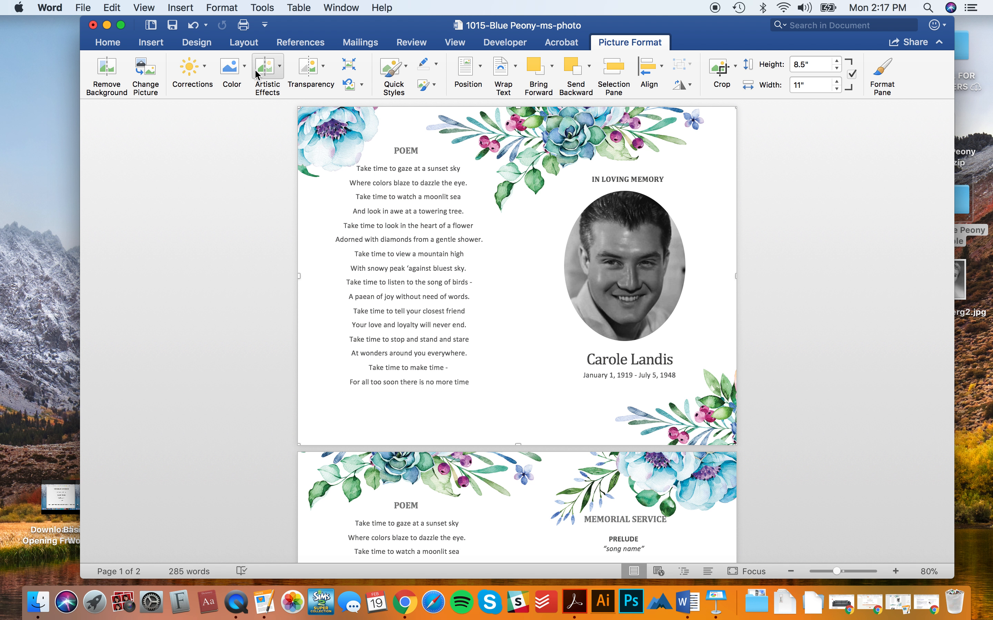
- Try cooler and warm yellow colour tones, then open Picture Color Options
click(231, 67)
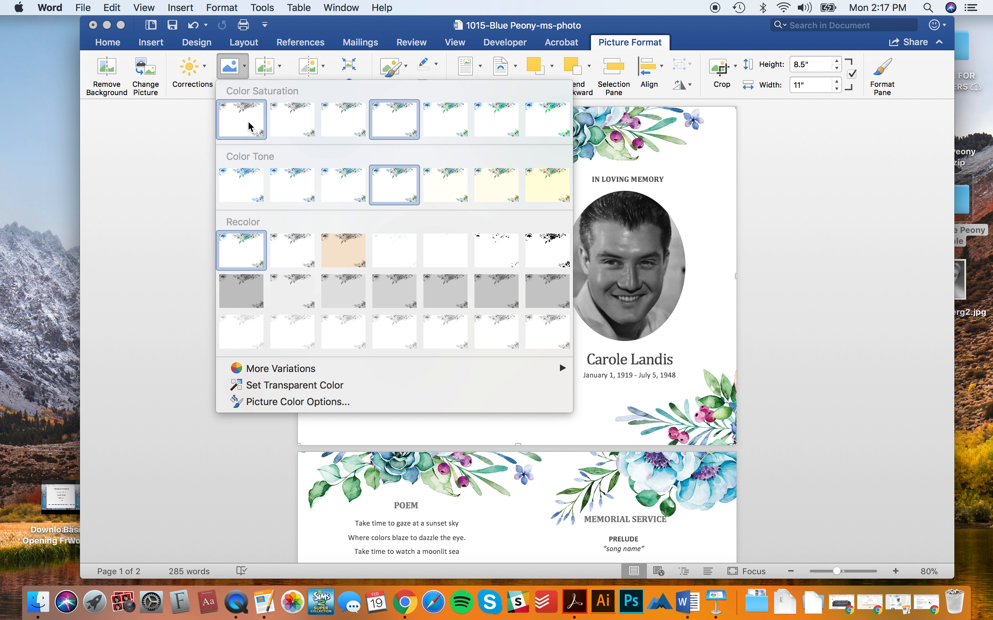
click(233, 186)
click(280, 67)
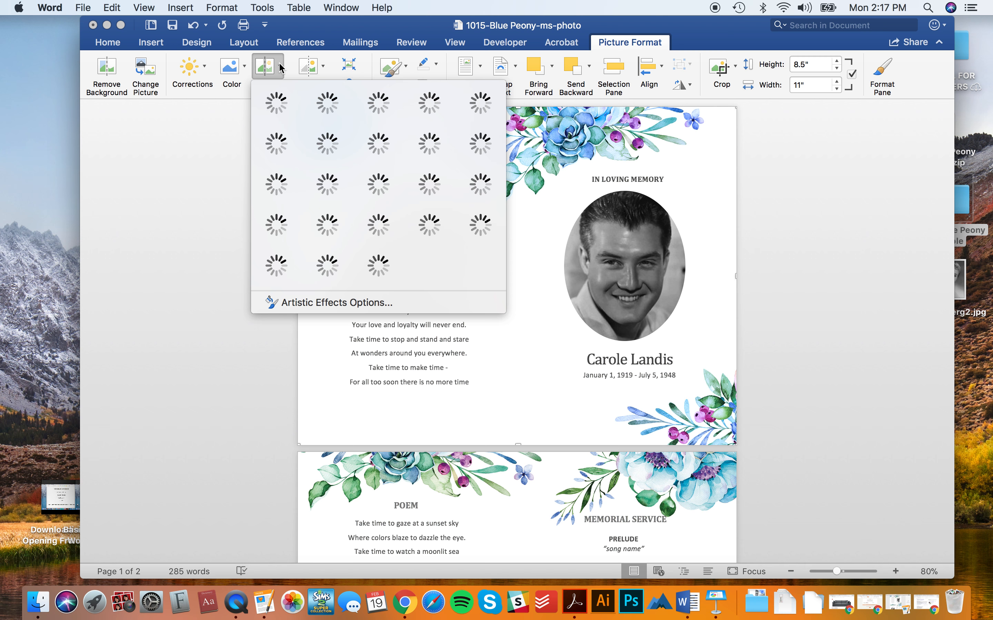
click(281, 67)
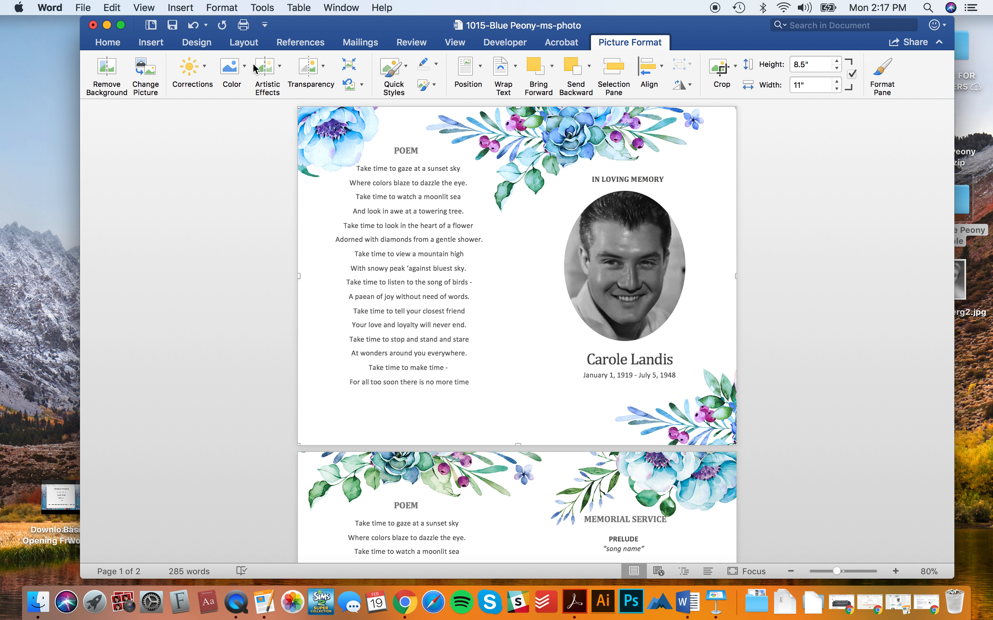
click(231, 65)
click(546, 201)
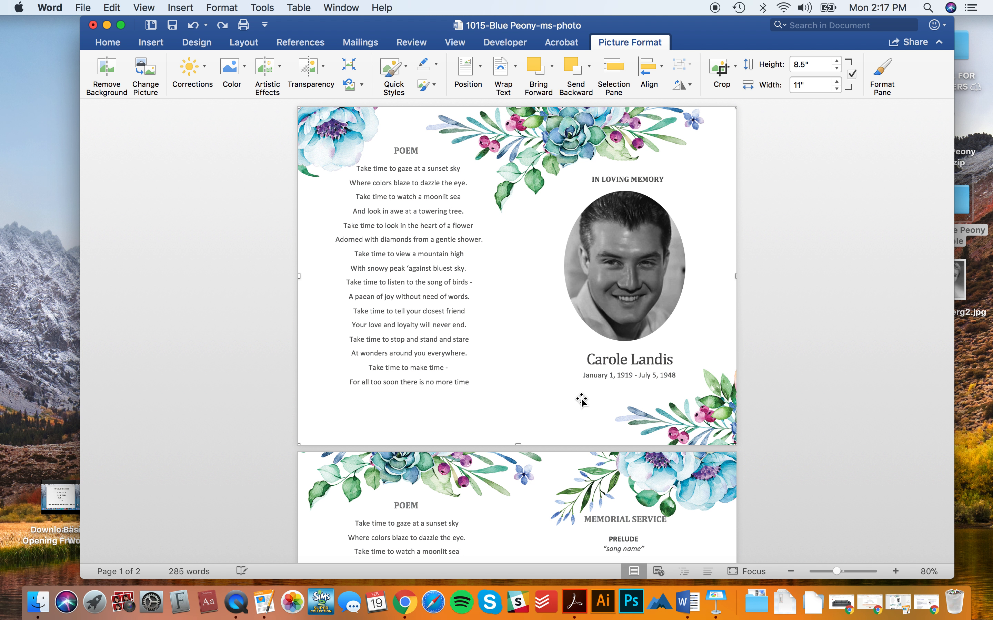
click(276, 67)
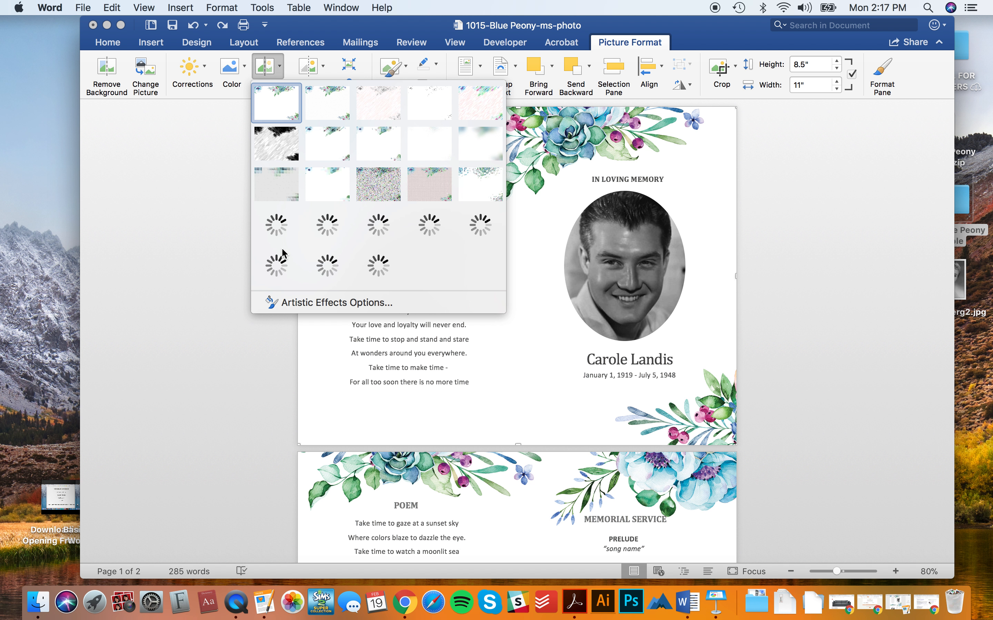
click(246, 73)
click(245, 67)
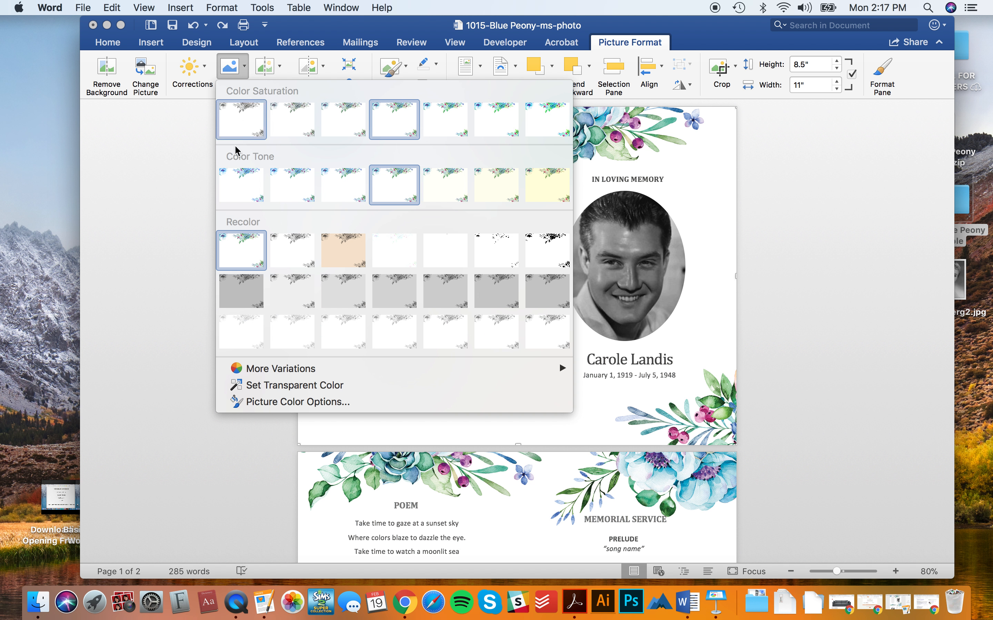
click(255, 401)
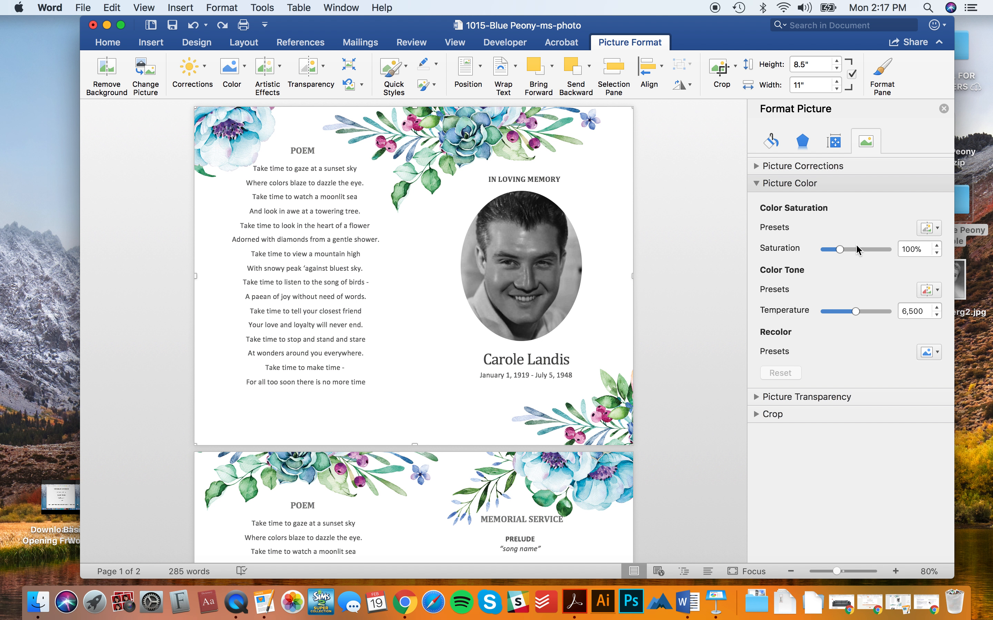
- Experiment with saturation (400%, 0%, ~113%) and temperature extremes, then reset the colours
click(892, 246)
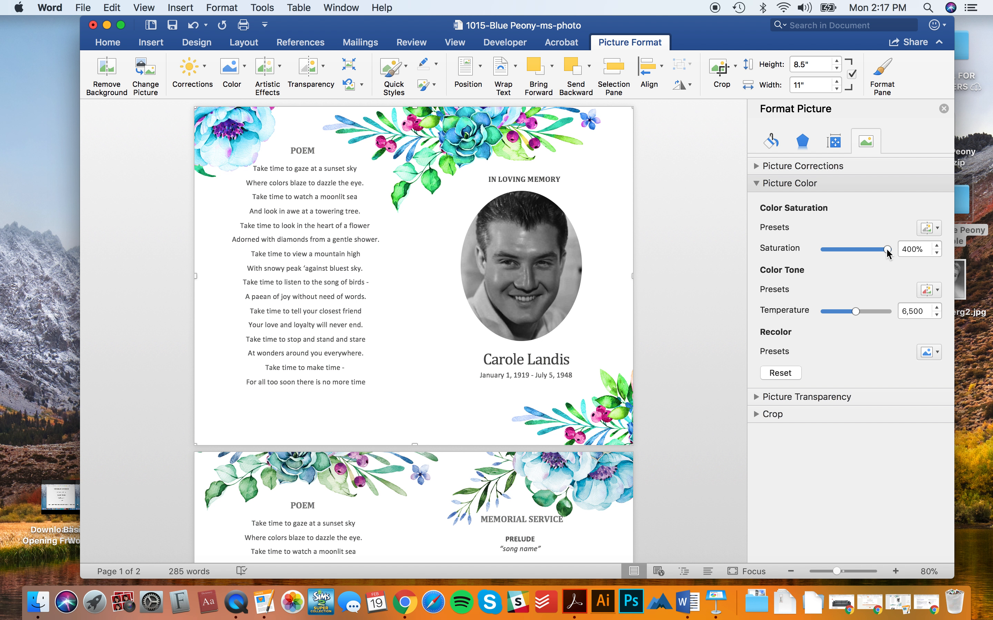
key(Home)
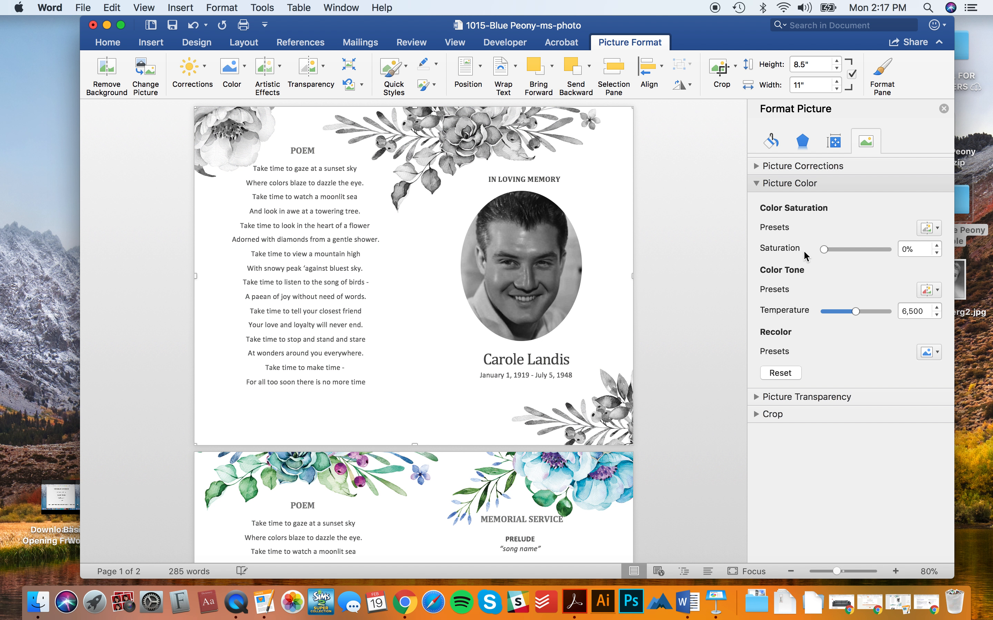
drag(824, 250, 846, 251)
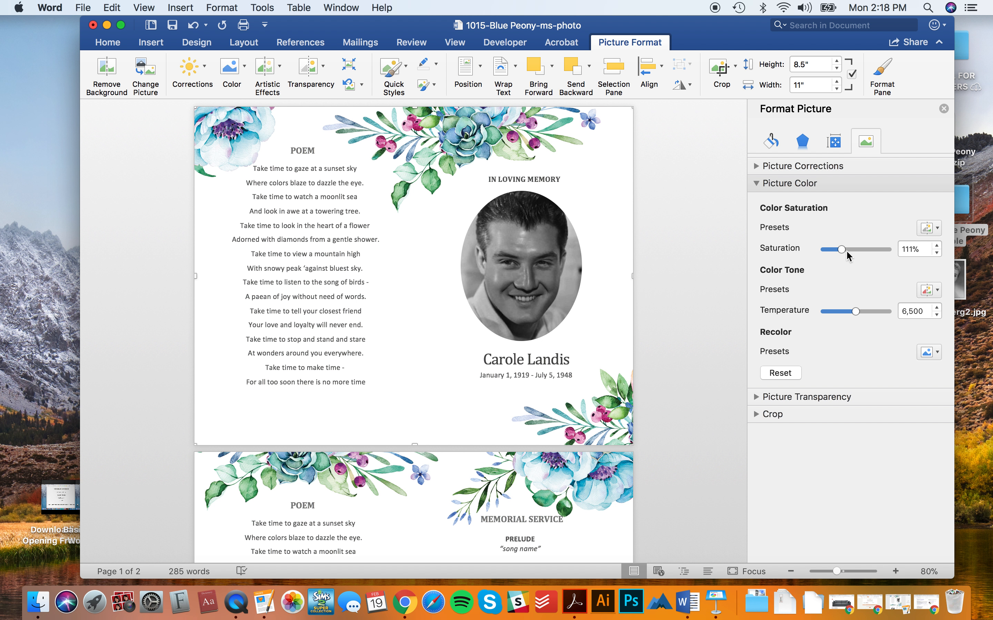
click(891, 310)
key(Home)
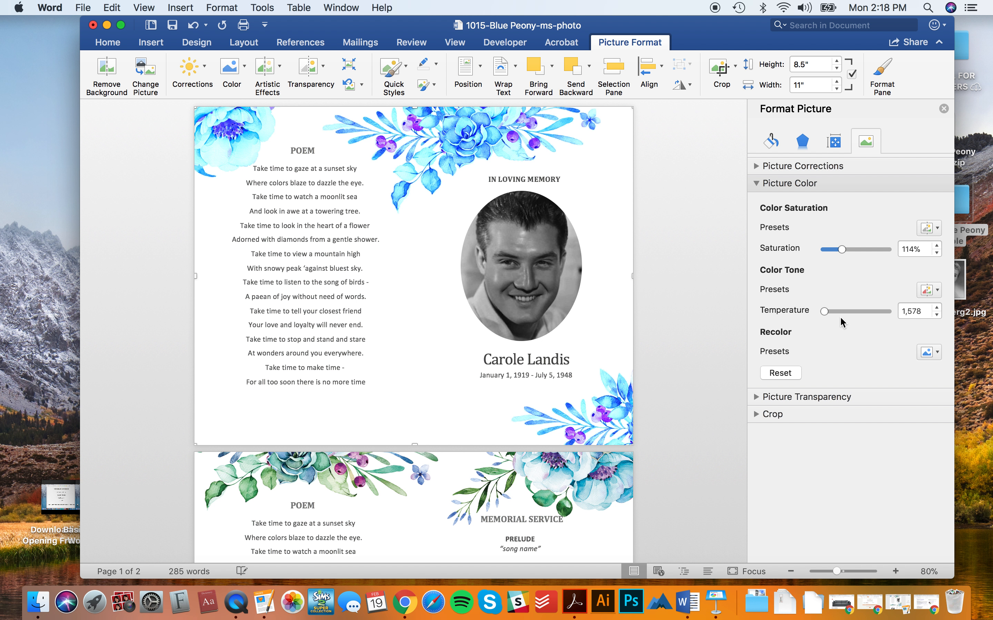
click(781, 372)
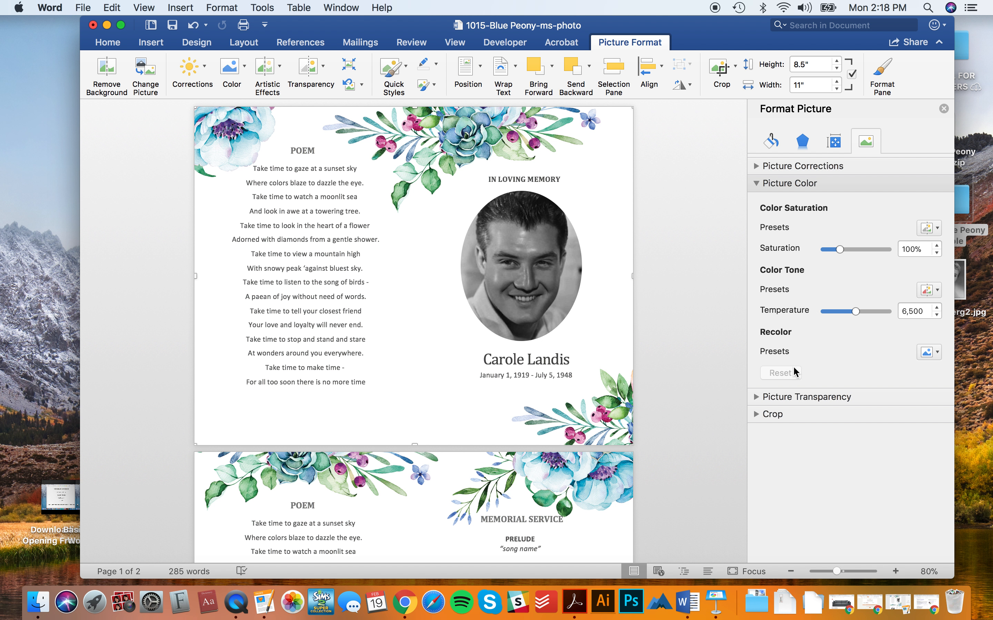
- Try grey, sepia and black-and-white recolour presets, reset the florals, and select the portrait
click(936, 352)
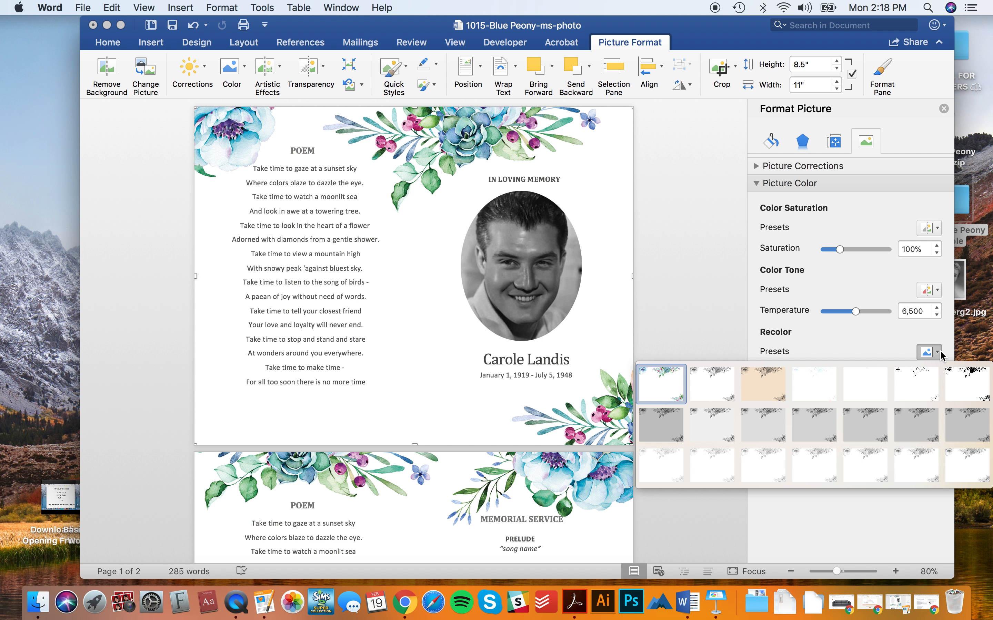
click(938, 352)
click(935, 351)
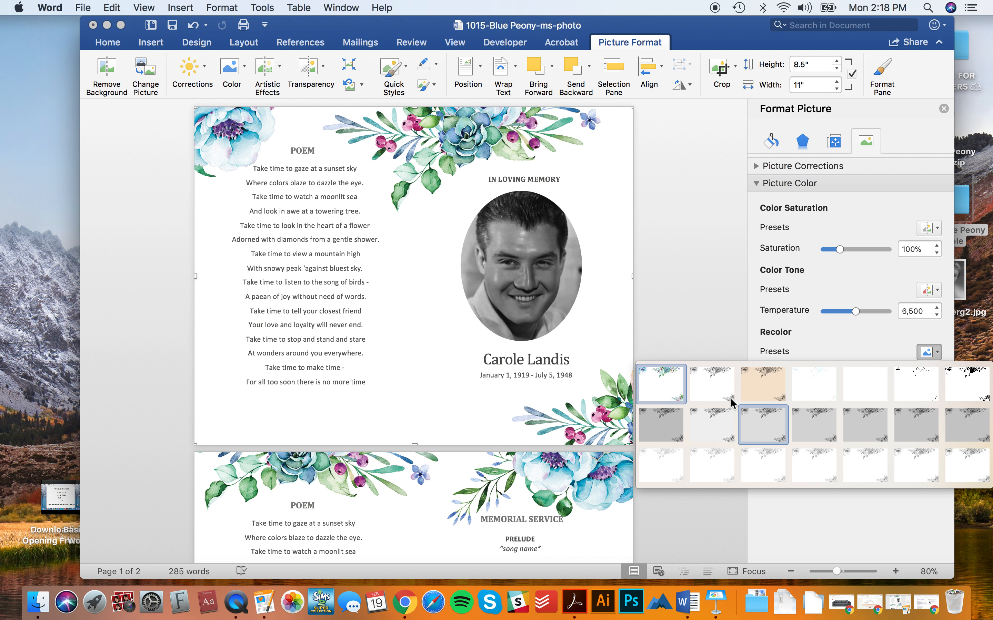
click(781, 392)
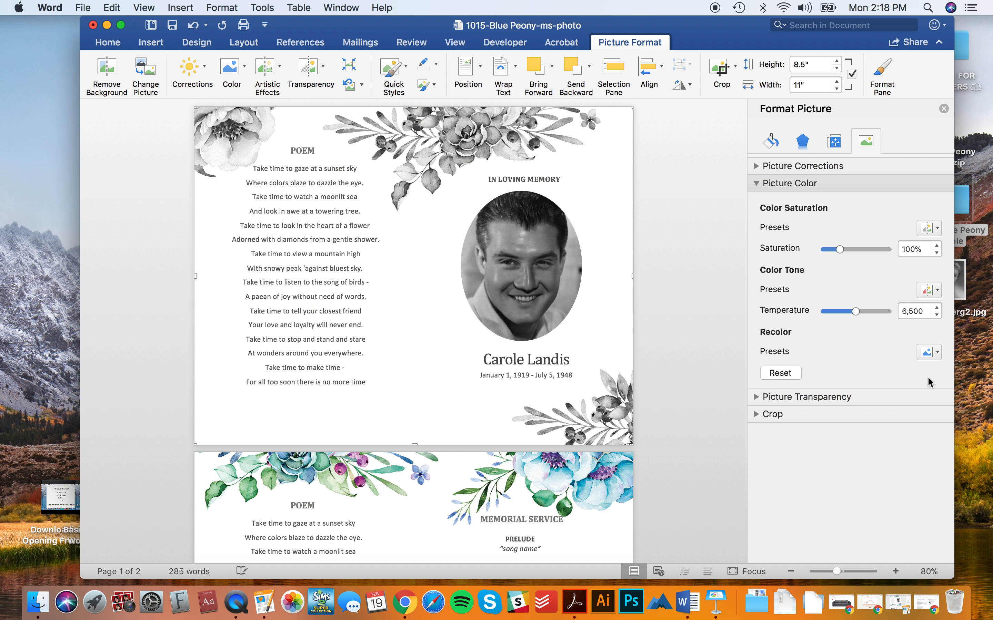
click(938, 352)
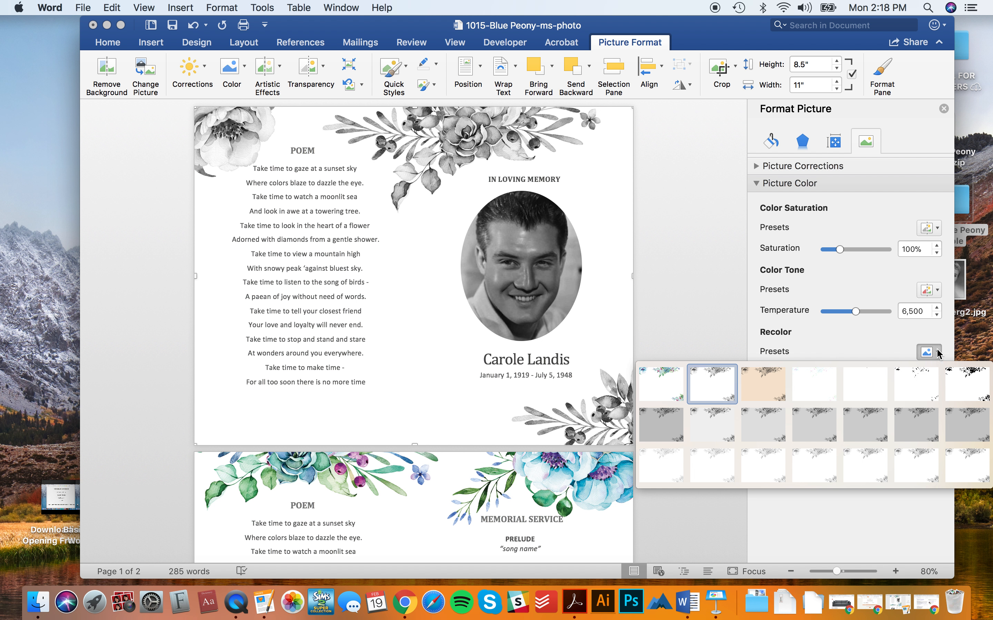
click(890, 389)
click(929, 352)
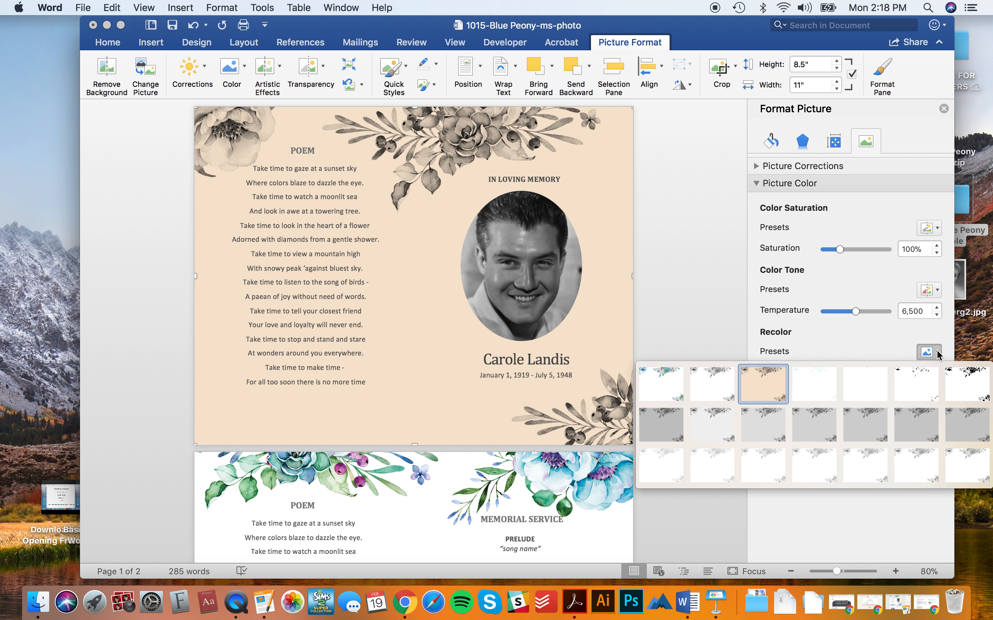
click(970, 388)
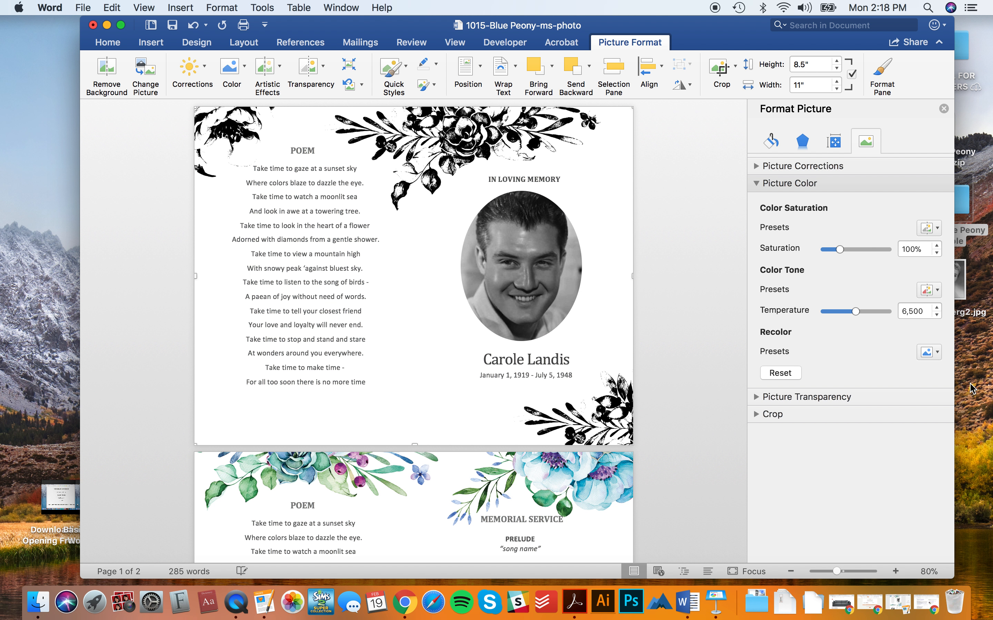
click(781, 373)
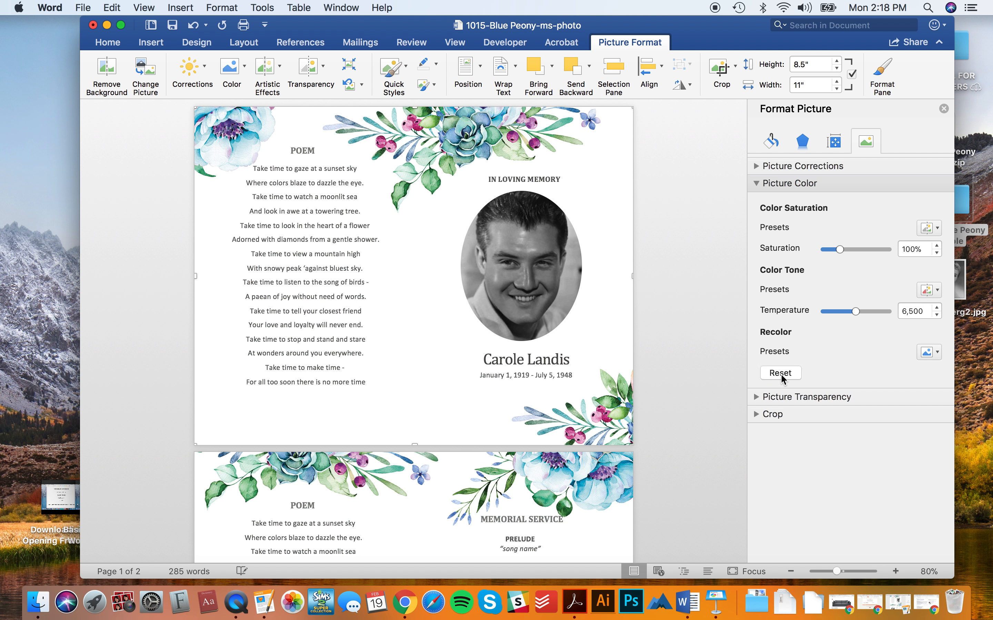
click(760, 183)
click(531, 243)
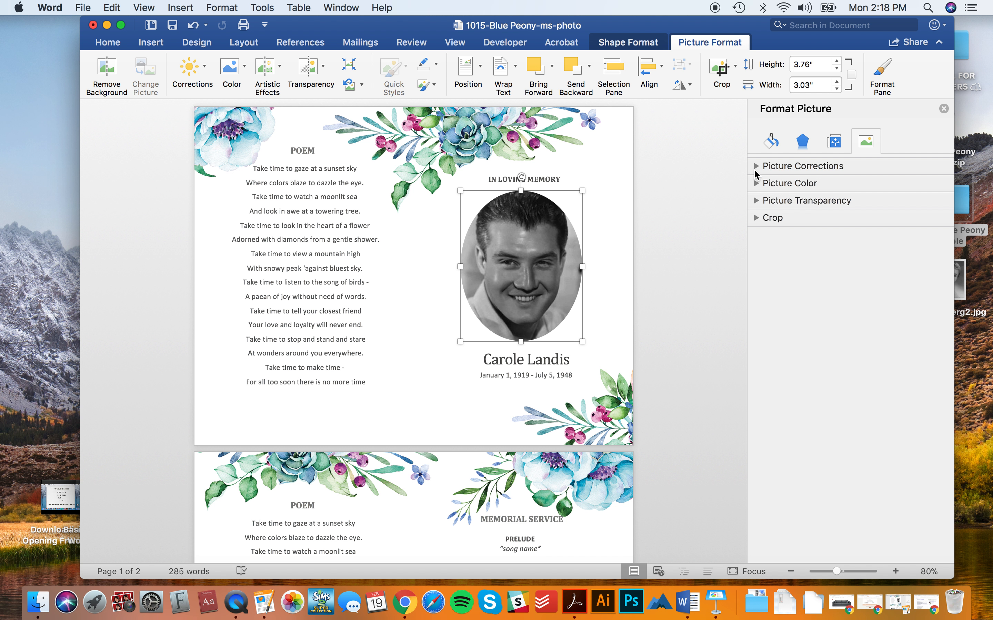
click(756, 166)
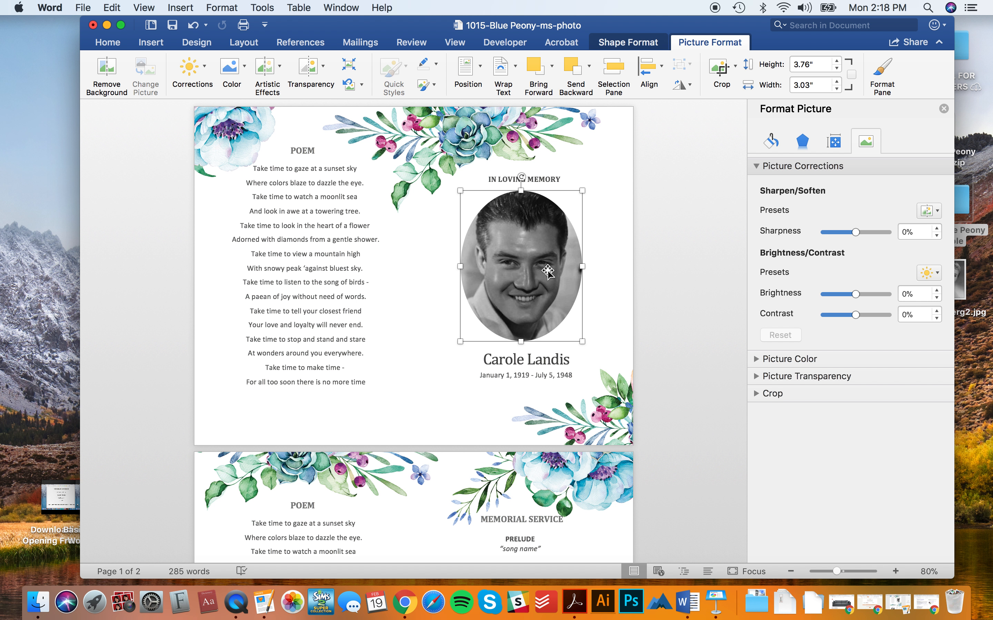
mouse_move(856, 233)
mouse_down()
mouse_move(839, 233)
mouse_move(871, 237)
mouse_up()
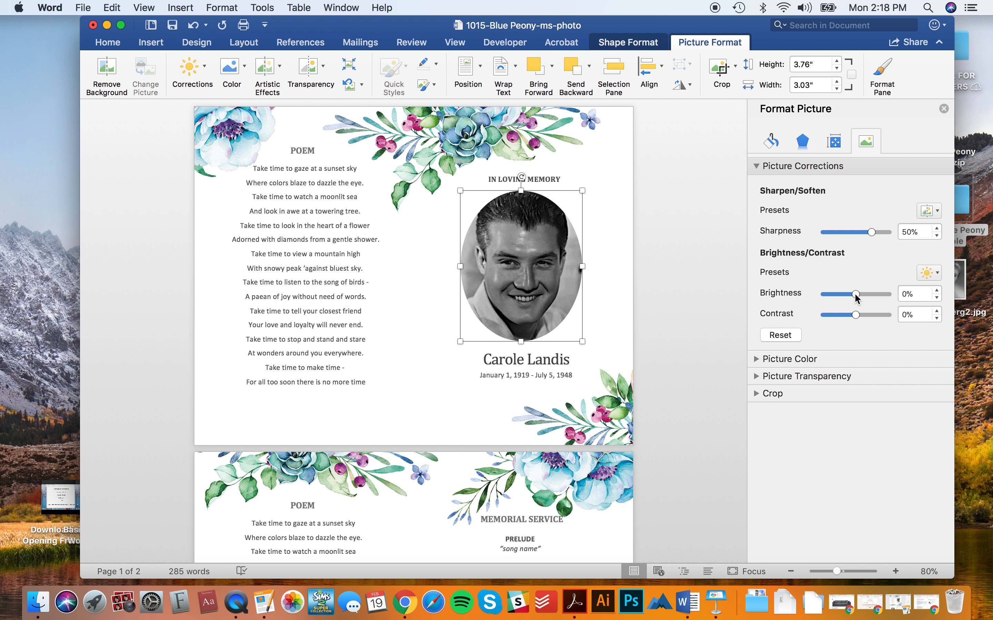
mouse_move(863, 299)
mouse_down()
mouse_move(874, 296)
mouse_move(854, 296)
mouse_move(867, 301)
mouse_move(854, 315)
mouse_up()
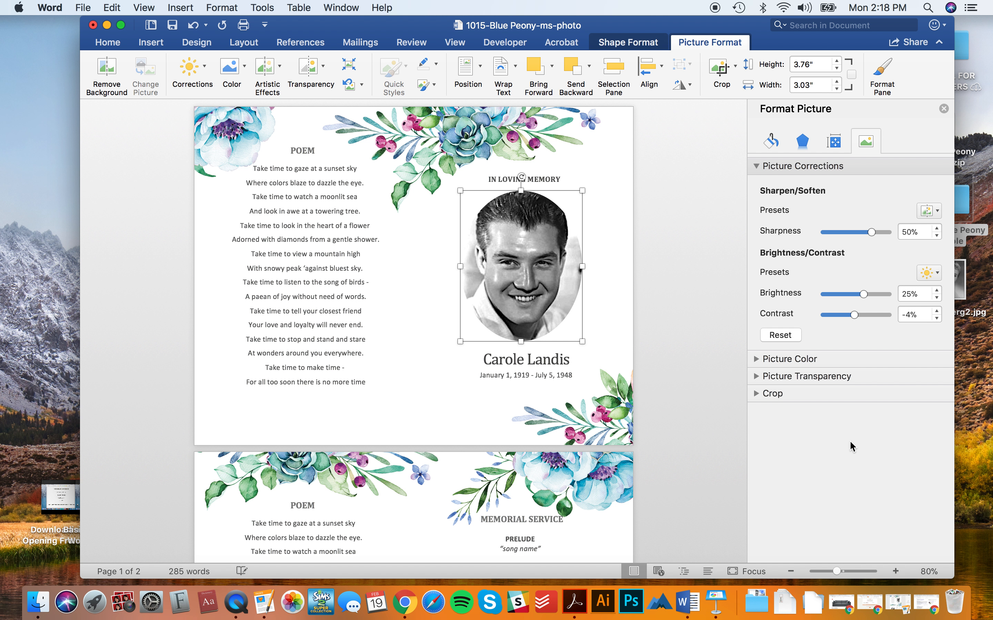
click(756, 360)
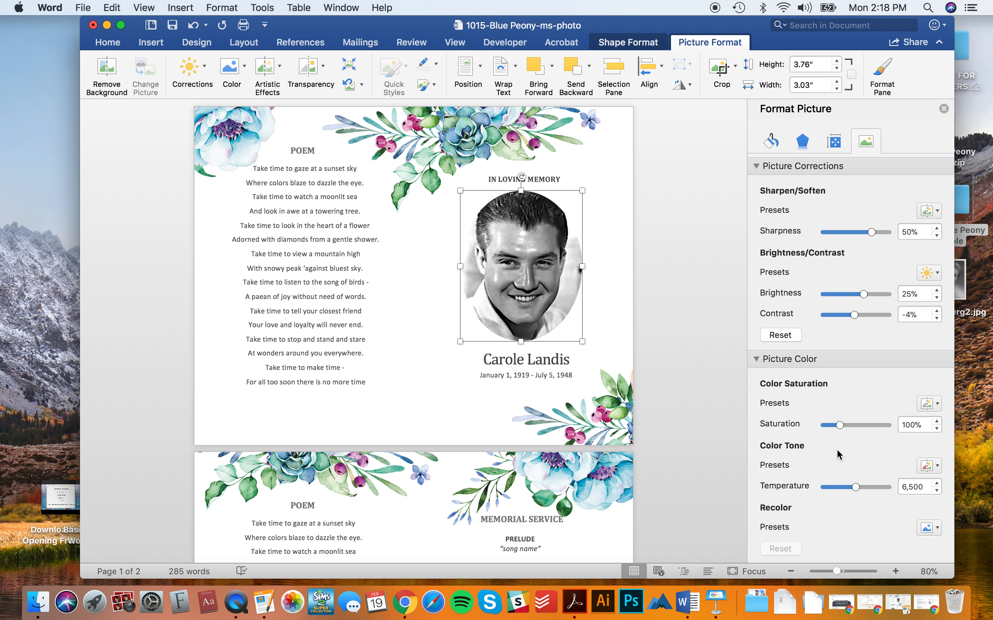
scroll(839, 454, down, 2)
click(937, 429)
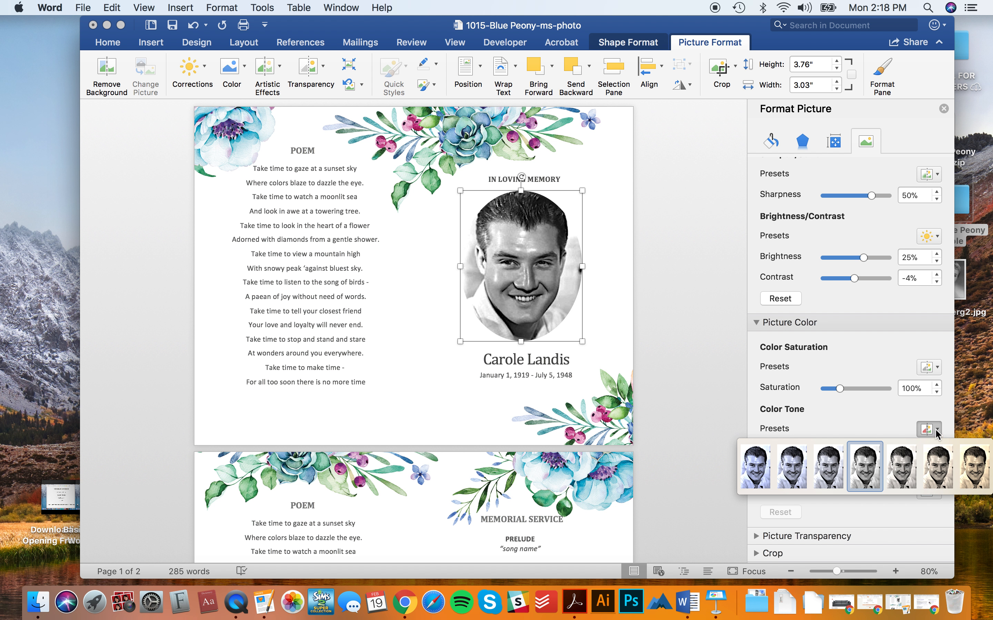
click(978, 468)
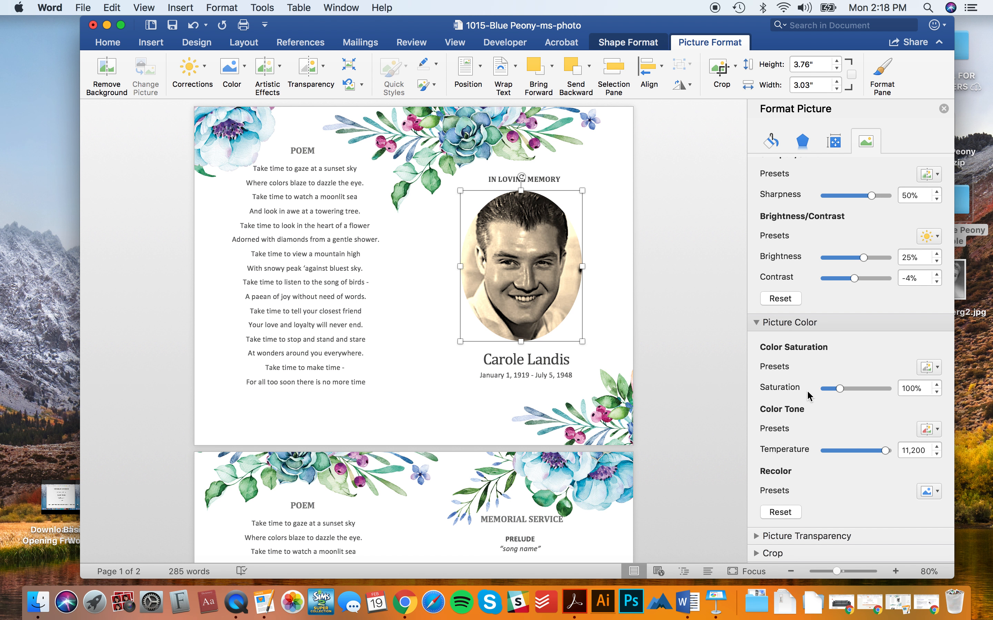
scroll(849, 414, up, 2)
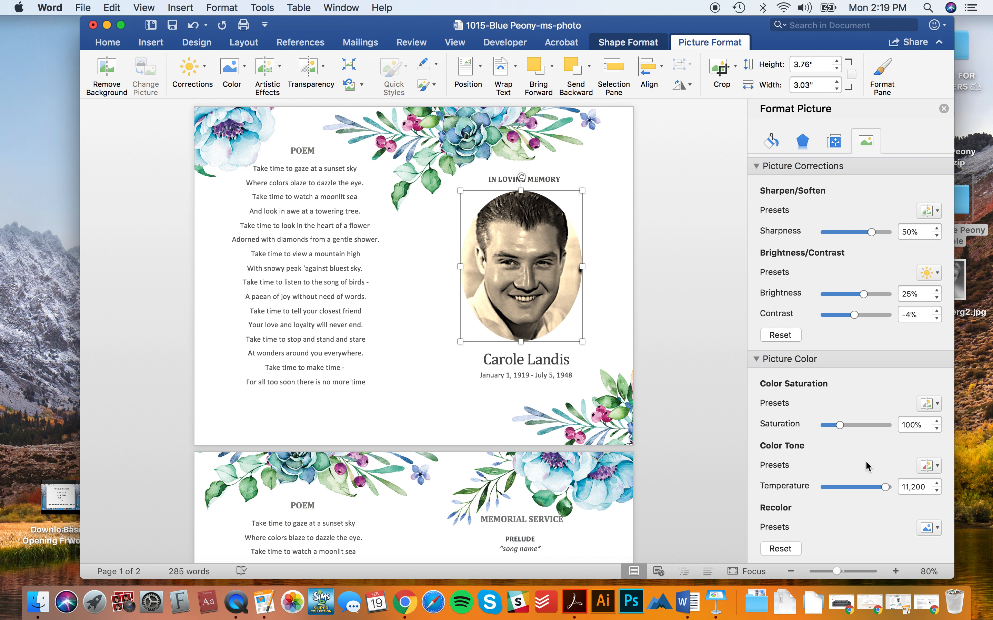
click(785, 549)
click(778, 334)
- Delete the memorial service order list from page 2's right column
click(667, 366)
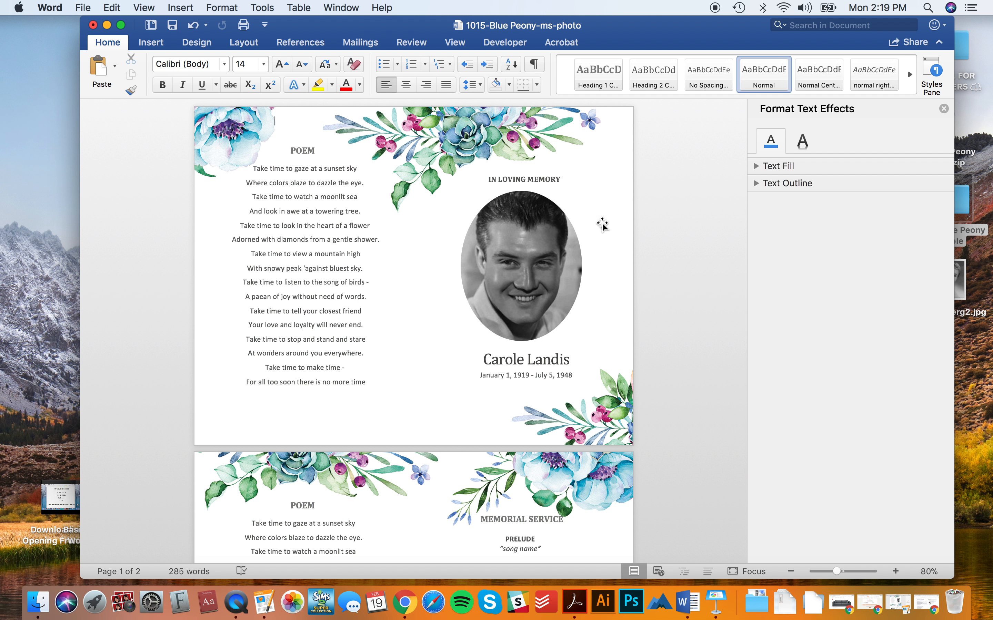
scroll(607, 335, down, 2)
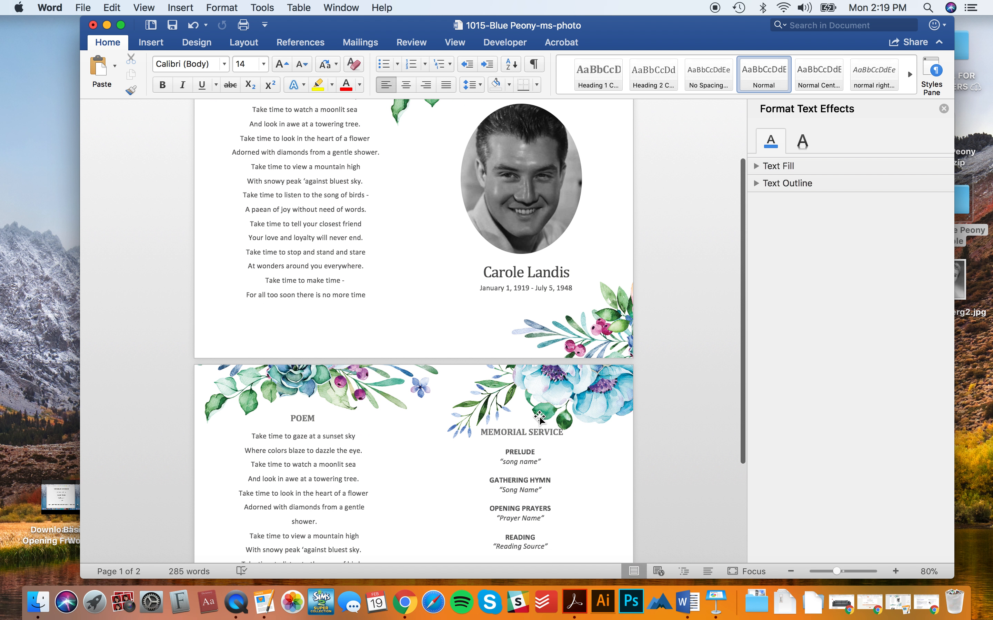
scroll(485, 326, down, 5)
scroll(493, 462, up, 5)
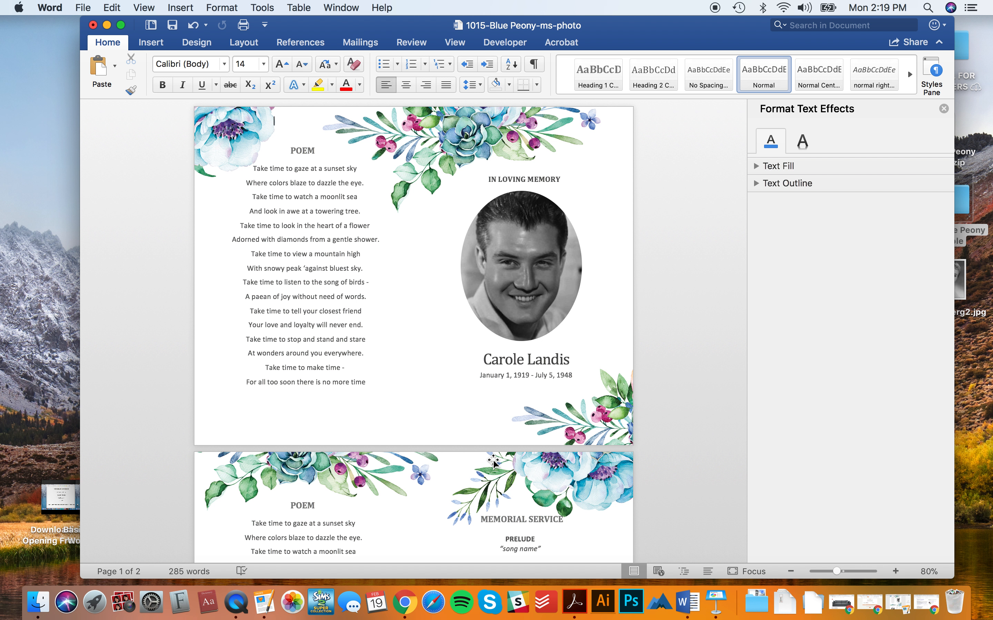
scroll(339, 446, down, 5)
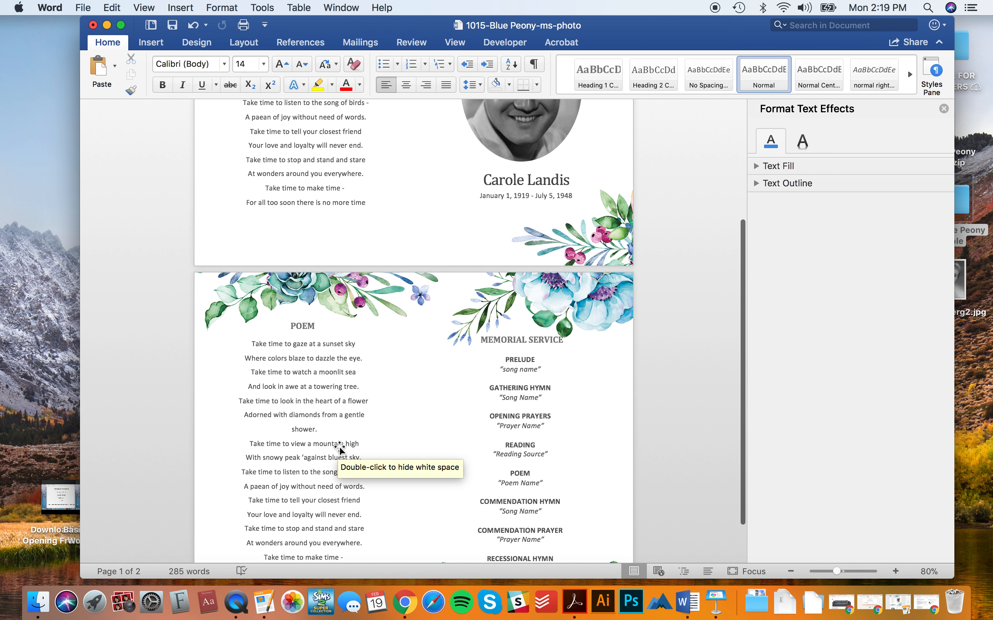
click(514, 433)
key(super+z)
key(super+z)
key(super+z)
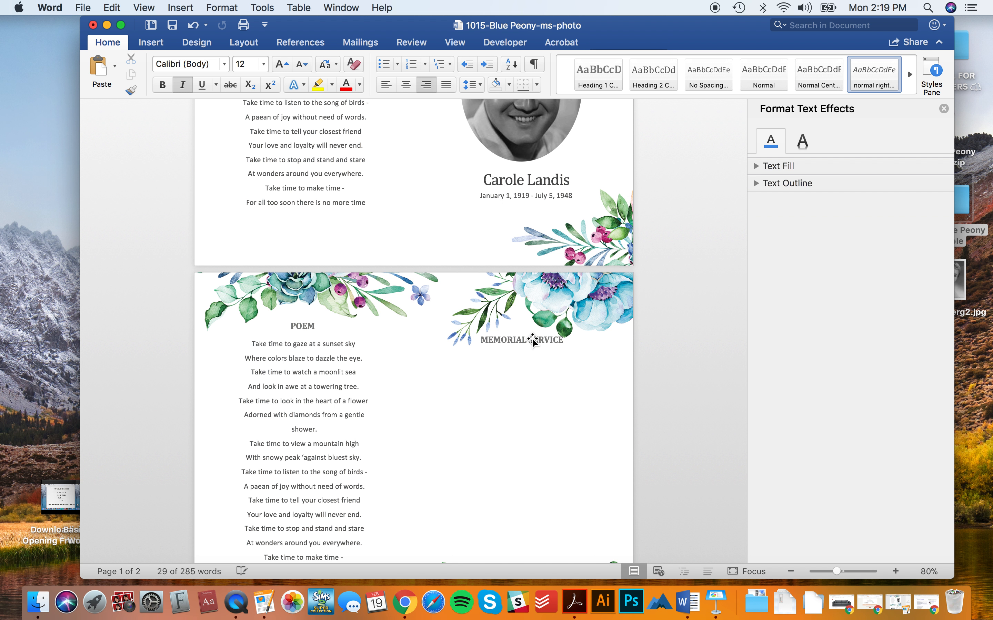
scroll(533, 344, up, 1)
click(306, 166)
- Remove the Memorial Service heading box and discard an oversized pasted poem copy
shift+click(312, 151)
key(super+z)
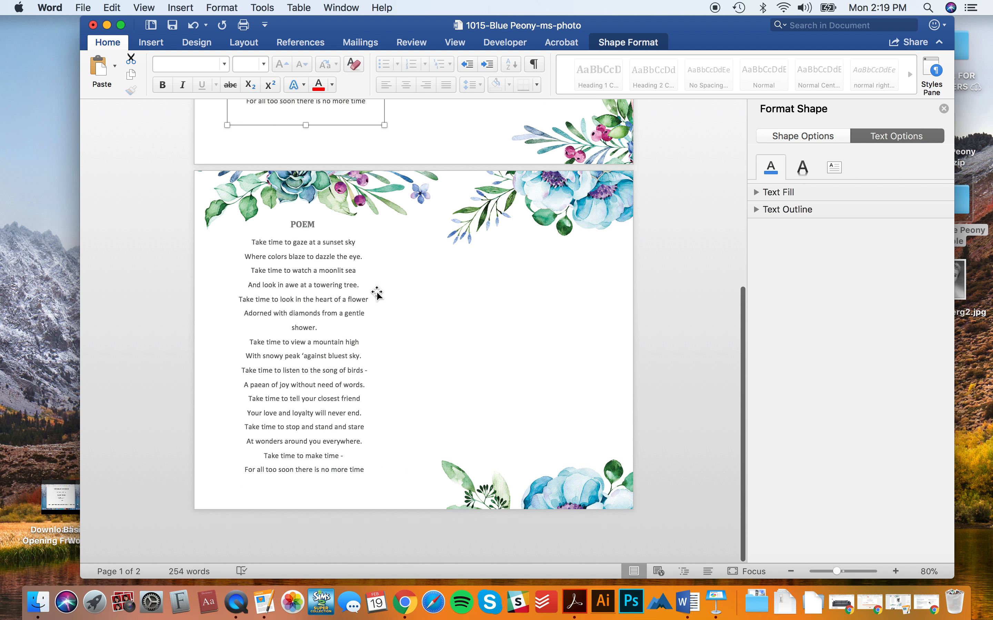
shift+click(304, 269)
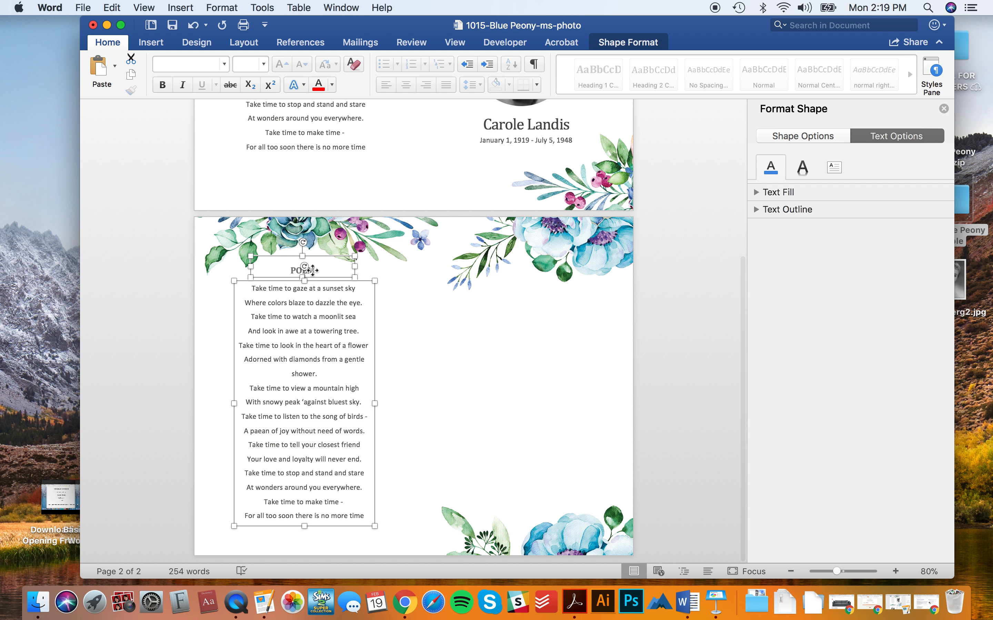
key(super+v)
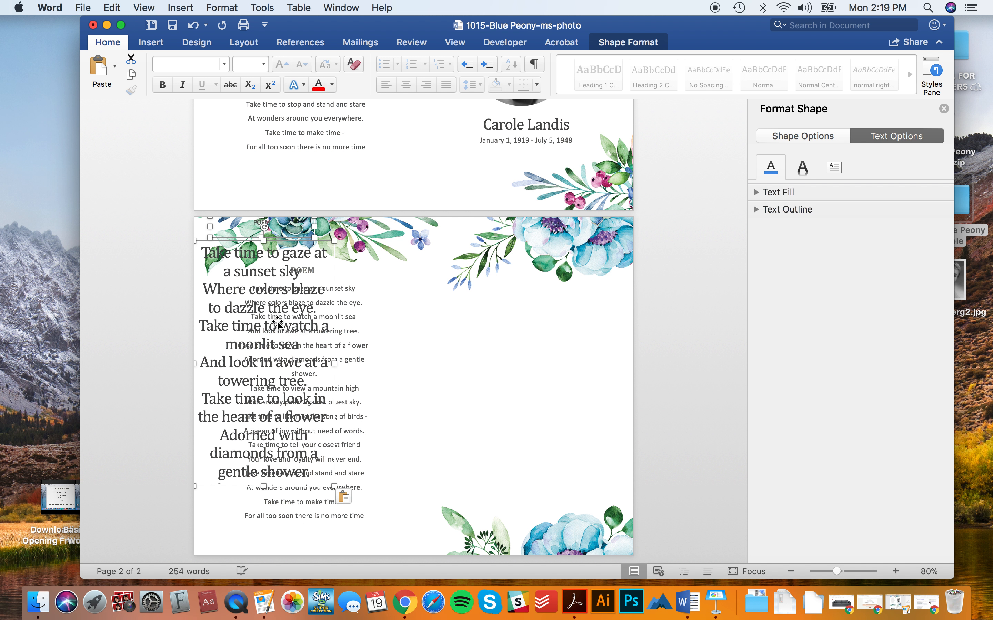
key(super+z)
- Copy the poem and POEM title boxes into page 2's right column
click(276, 324)
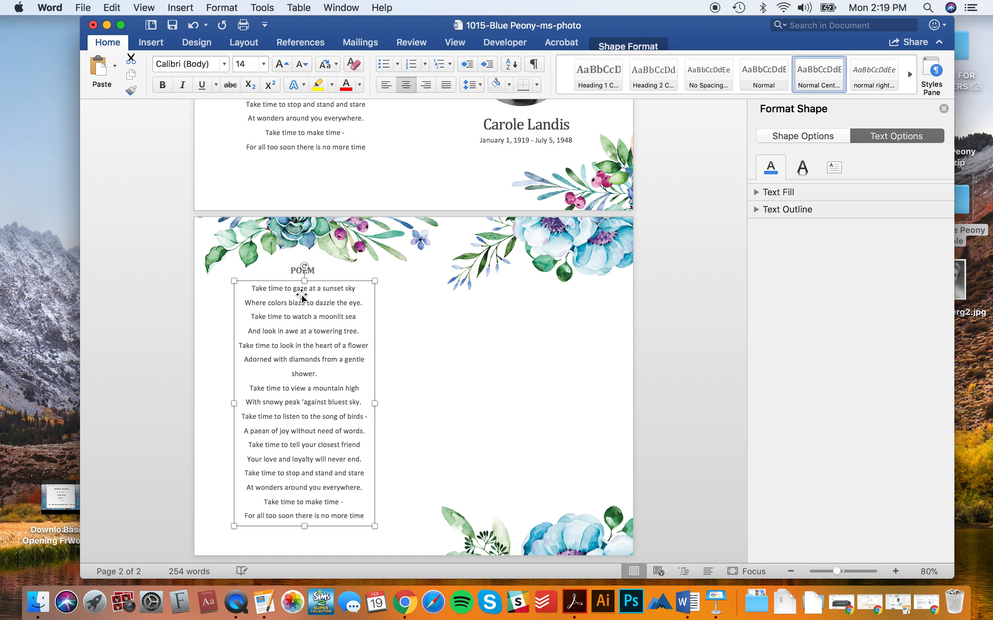
shift+click(304, 269)
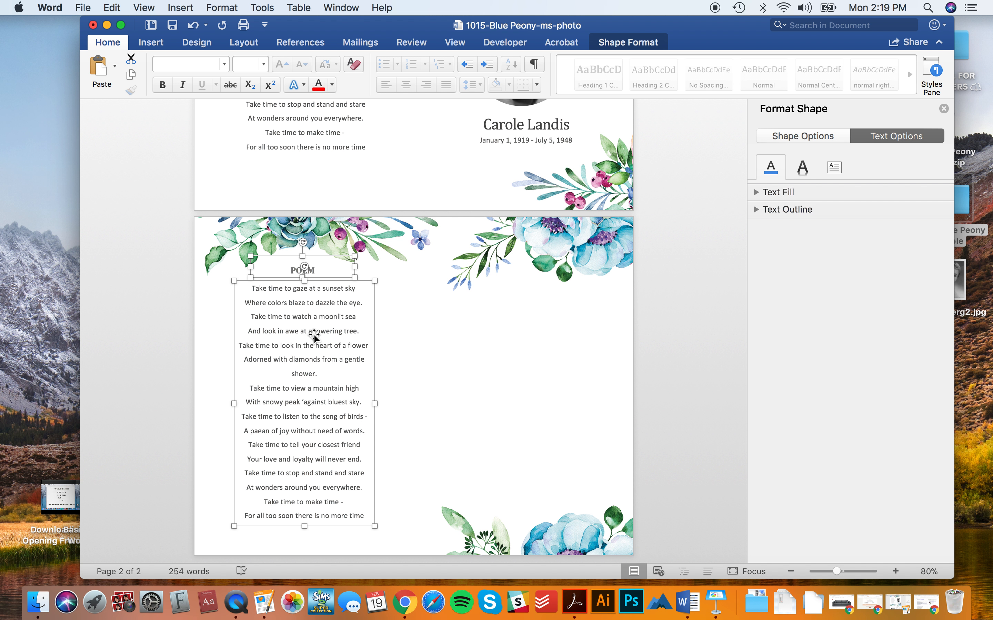
drag(315, 331, 537, 328)
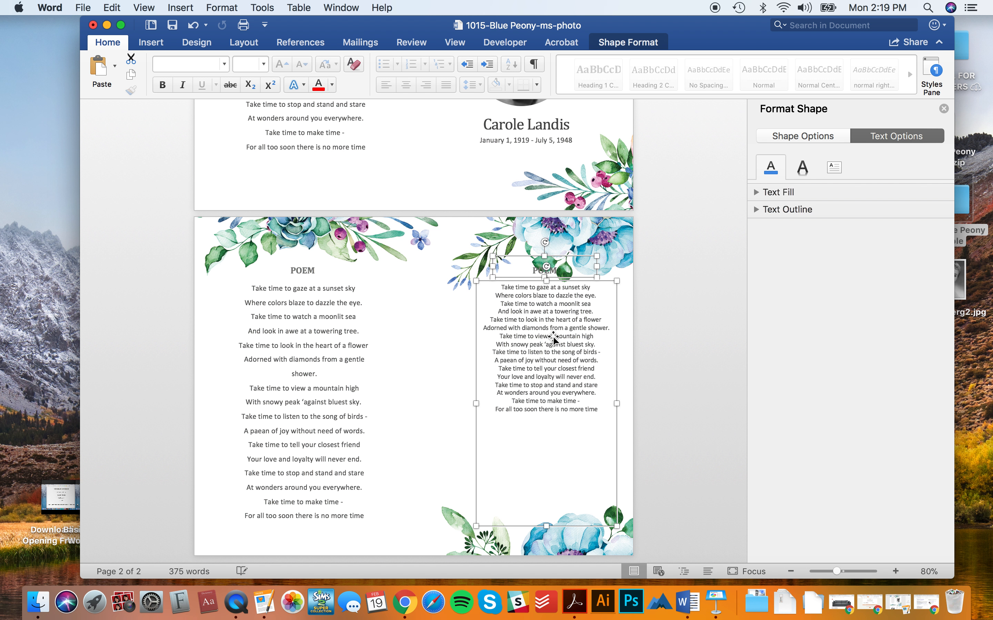
scroll(415, 215, up, 5)
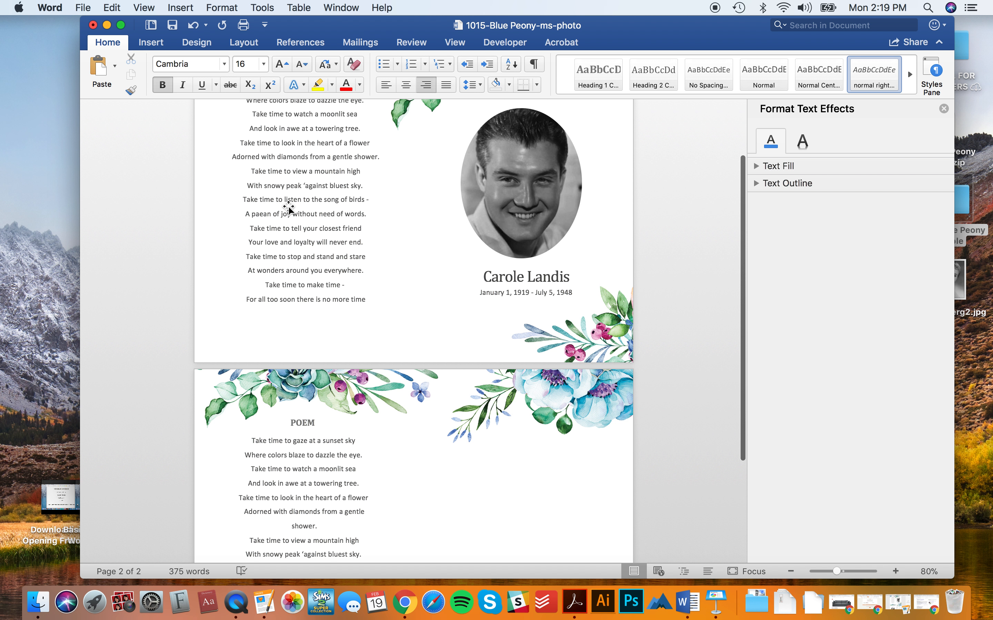
scroll(288, 206, up, 2)
click(288, 207)
shift+click(311, 149)
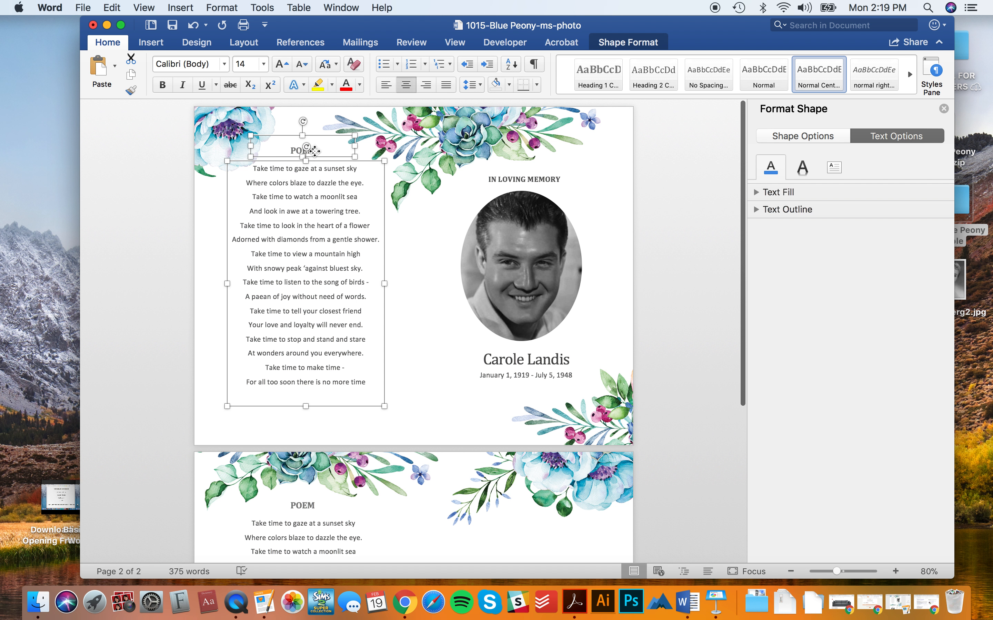
drag(306, 217, 523, 532)
- Drag page 1's poem and POEM heading onto page 2's right half and adjust their position
scroll(347, 421, down, 6)
scroll(335, 116, up, 2)
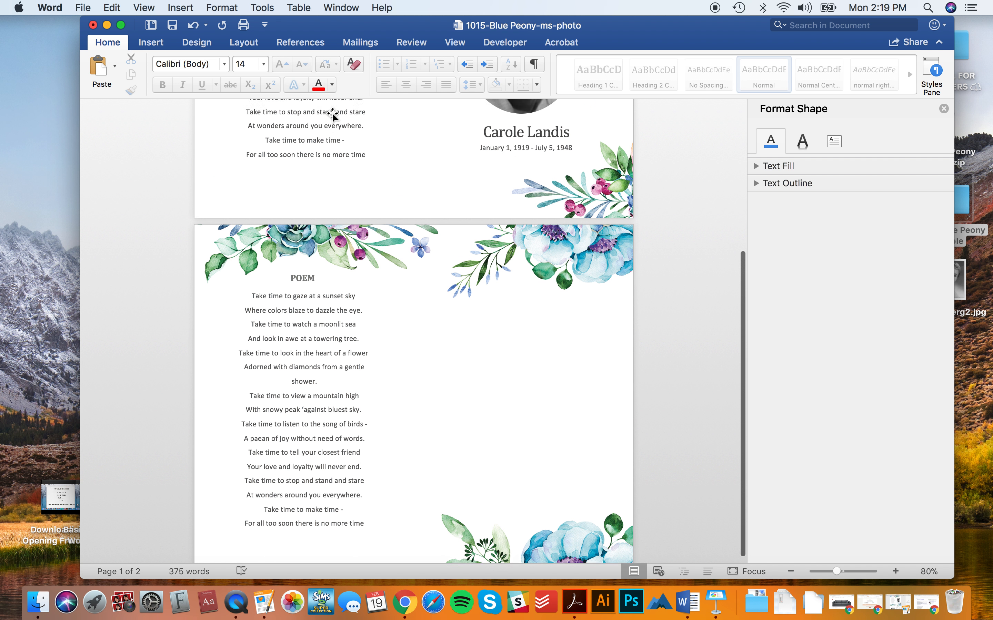
scroll(333, 119, up, 4)
click(311, 250)
click(313, 146)
click(313, 144)
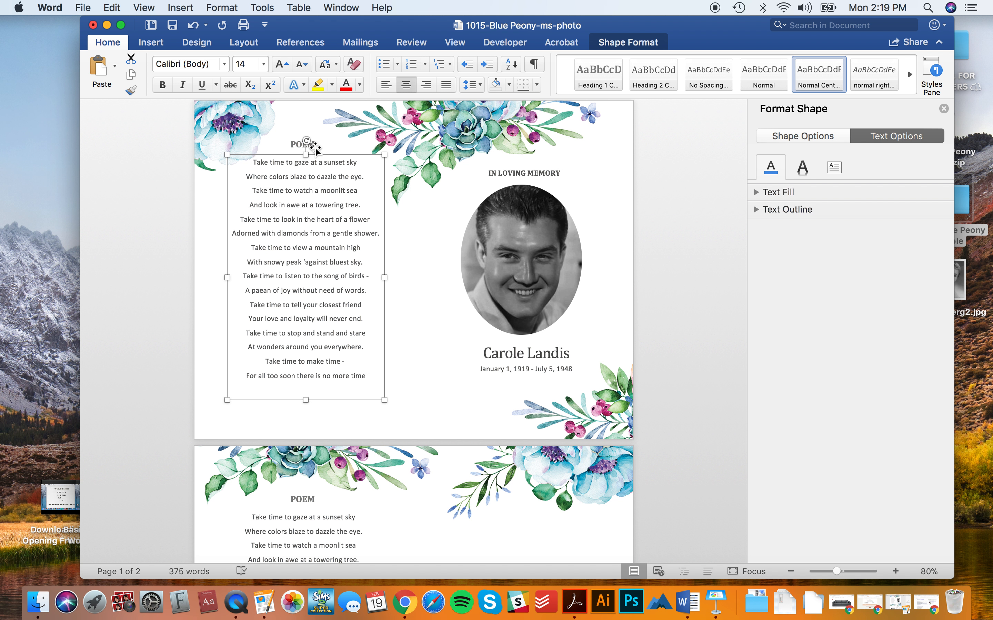
click(322, 145)
shift+click(313, 209)
drag(312, 221, 525, 491)
scroll(525, 491, down, 5)
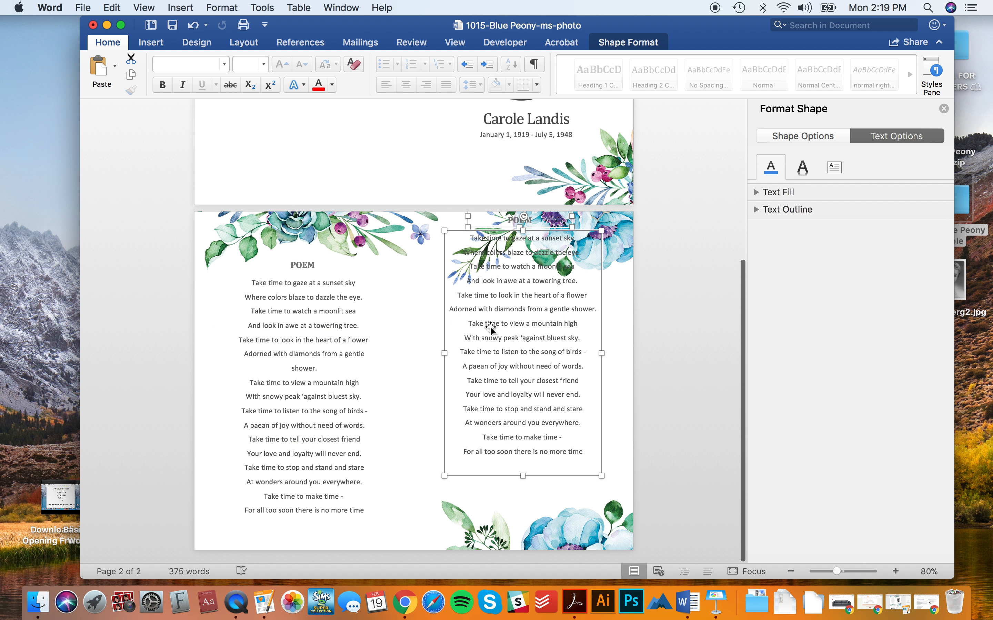
drag(512, 328, 487, 360)
- Duplicate the date, name, oval photo and IN LOVING MEMORY heading onto page 1's left half
click(661, 385)
scroll(661, 385, up, 6)
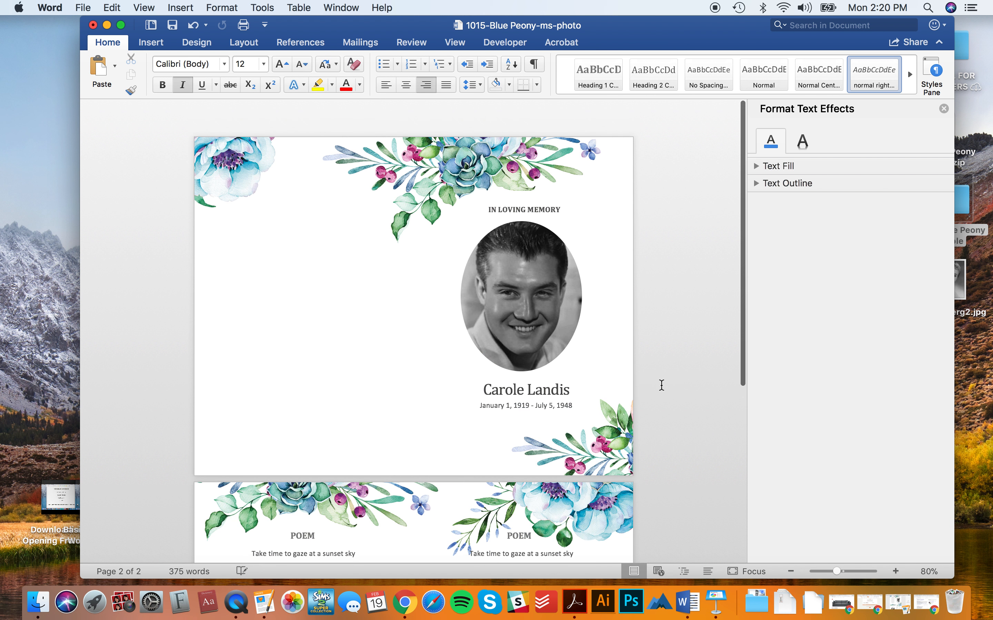
click(547, 372)
shift+click(552, 361)
shift+click(534, 289)
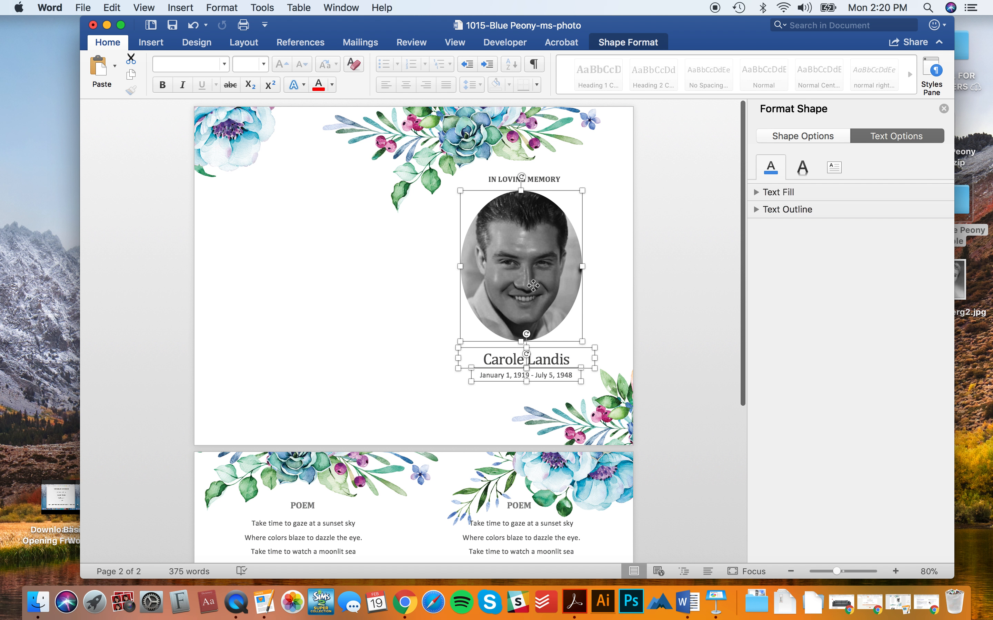
shift+click(552, 179)
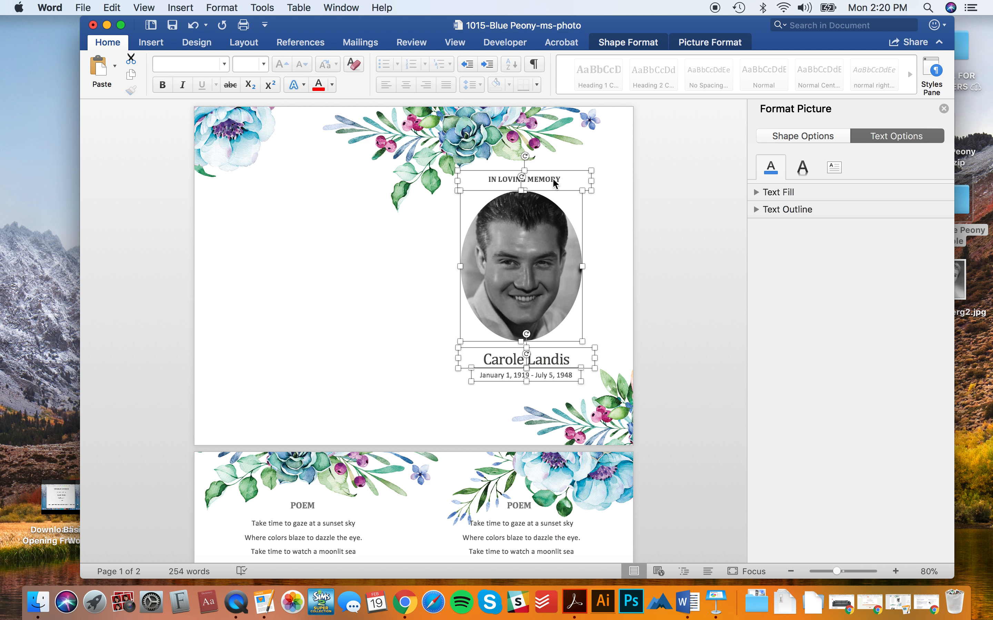
key(super+c)
key(super+v)
drag(251, 199, 283, 257)
click(260, 402)
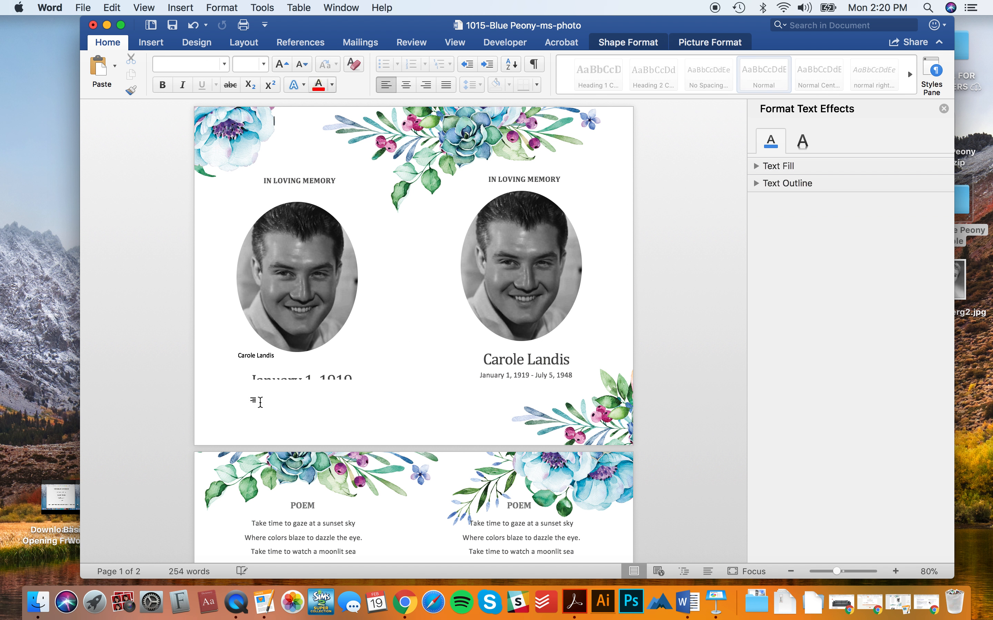
- Enlarge the copied date box, style it Normal Centered, and style the copied name Title Centered
click(283, 384)
drag(303, 384, 305, 394)
click(489, 382)
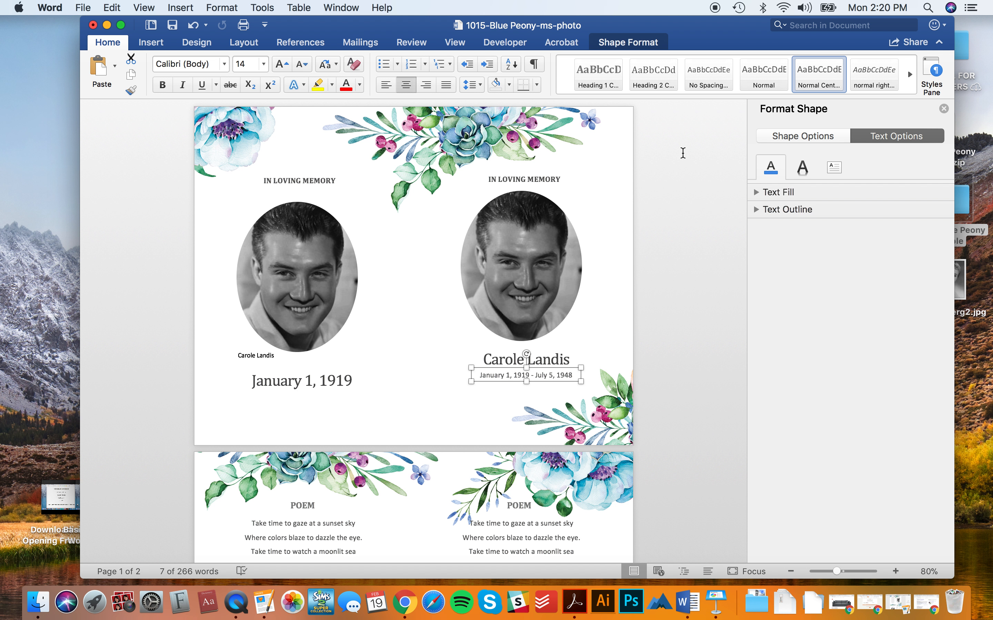
click(933, 71)
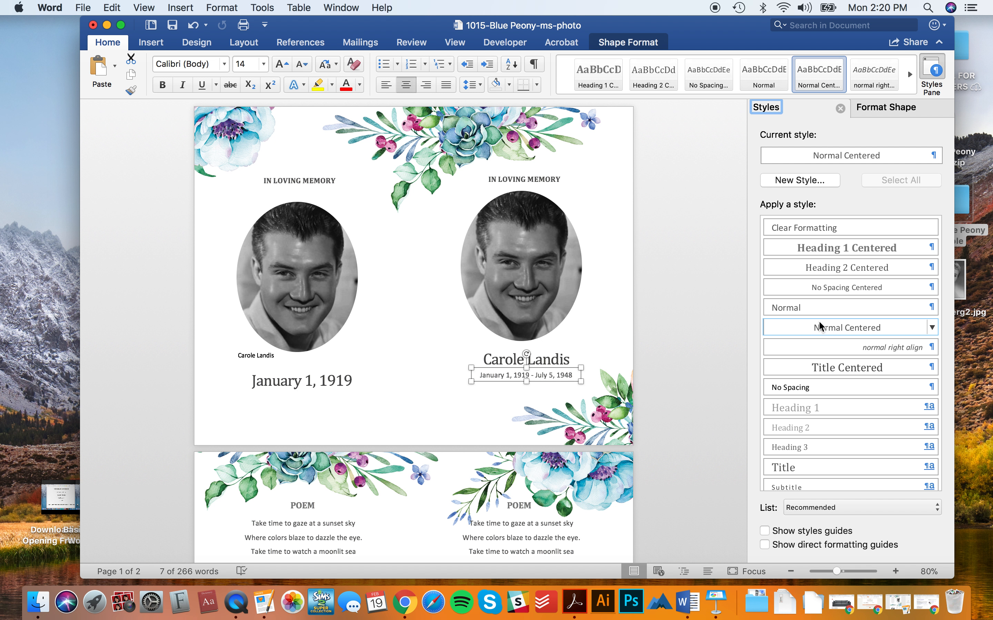
click(343, 382)
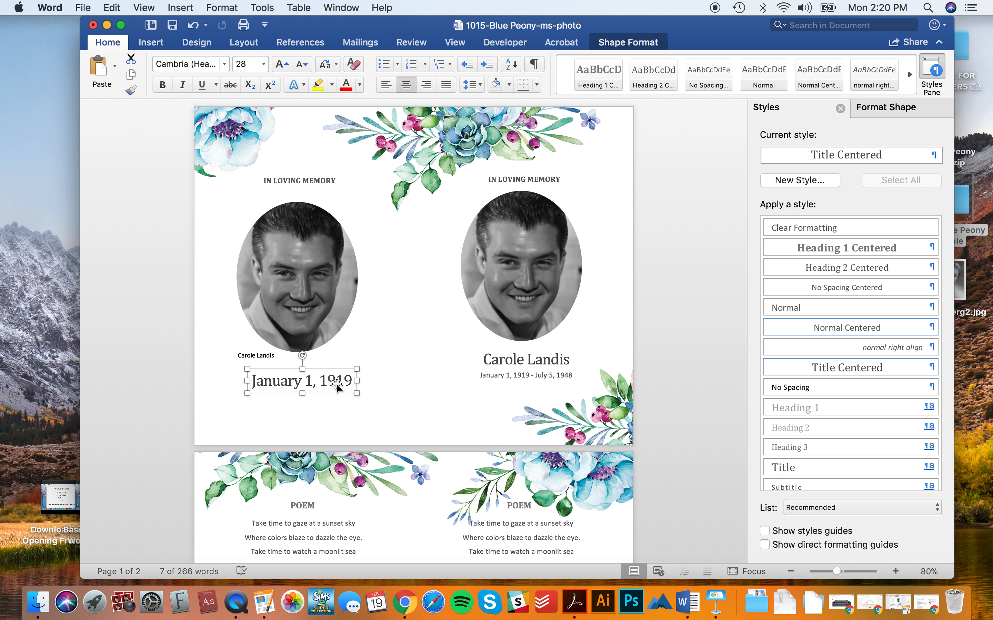
click(862, 328)
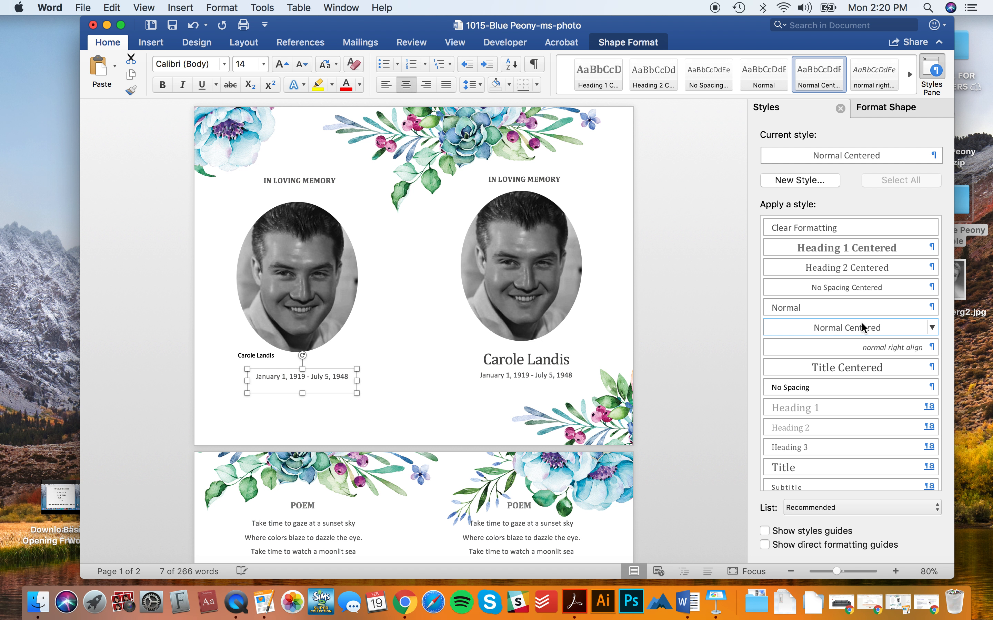
click(543, 356)
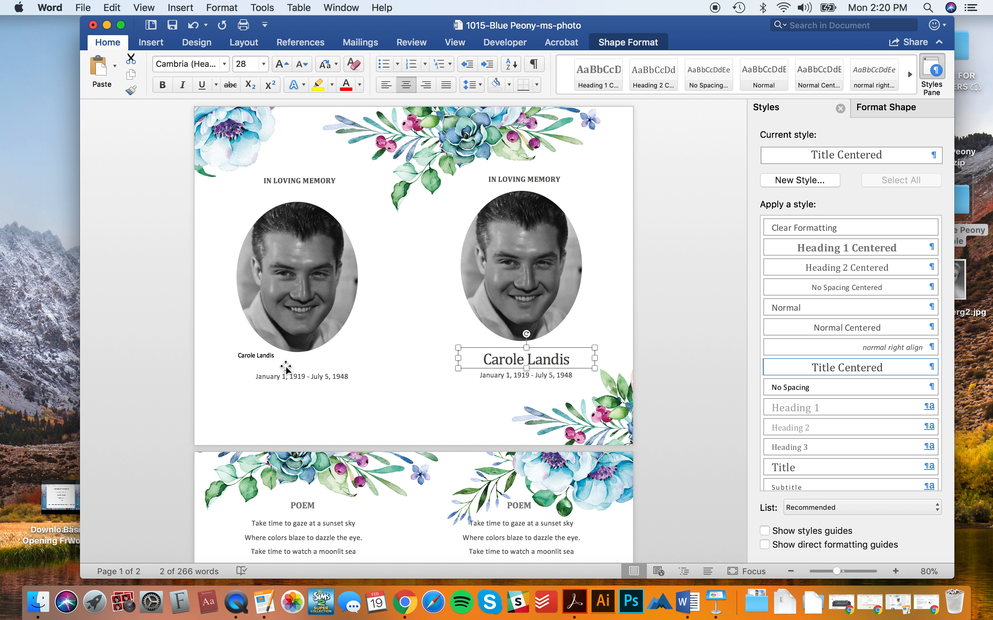
click(250, 354)
click(846, 366)
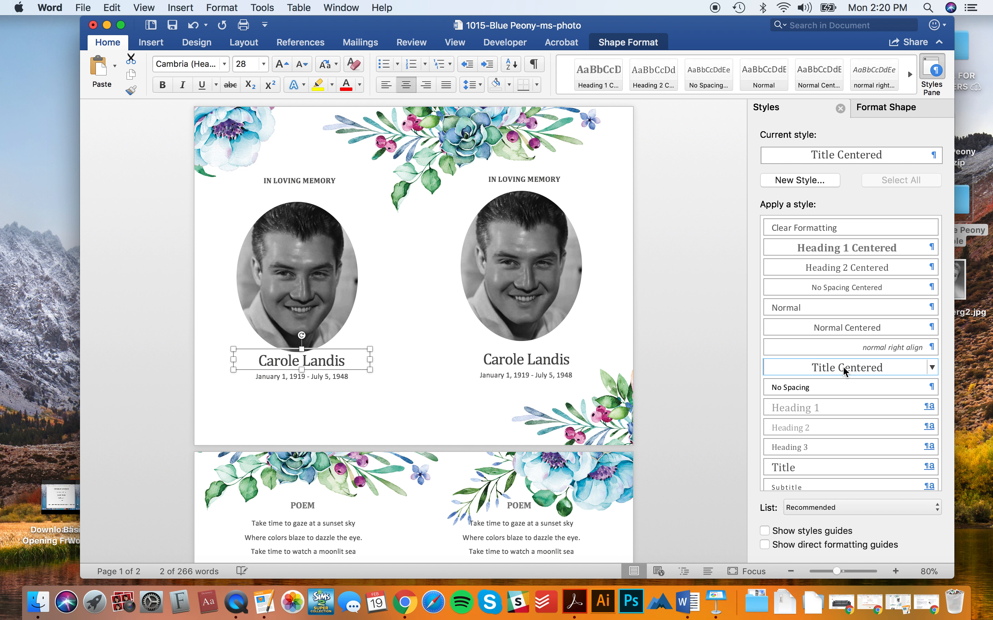
- Fine-tune the positions of the left date, portrait photo and IN LOVING MEMORY heading
click(341, 380)
drag(340, 381, 340, 382)
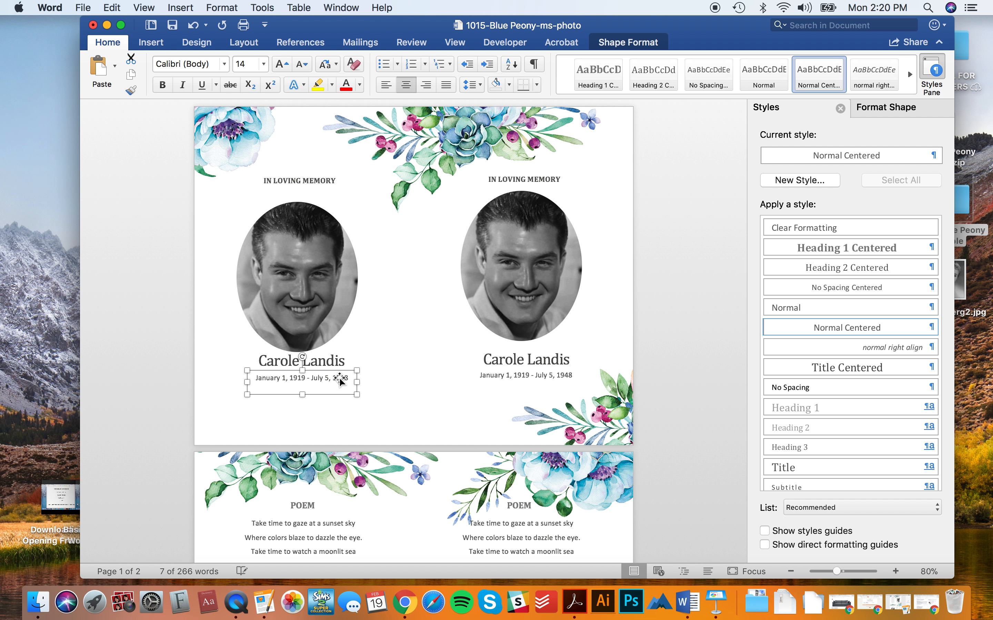
drag(320, 251, 318, 251)
drag(322, 181, 322, 187)
drag(288, 290, 287, 285)
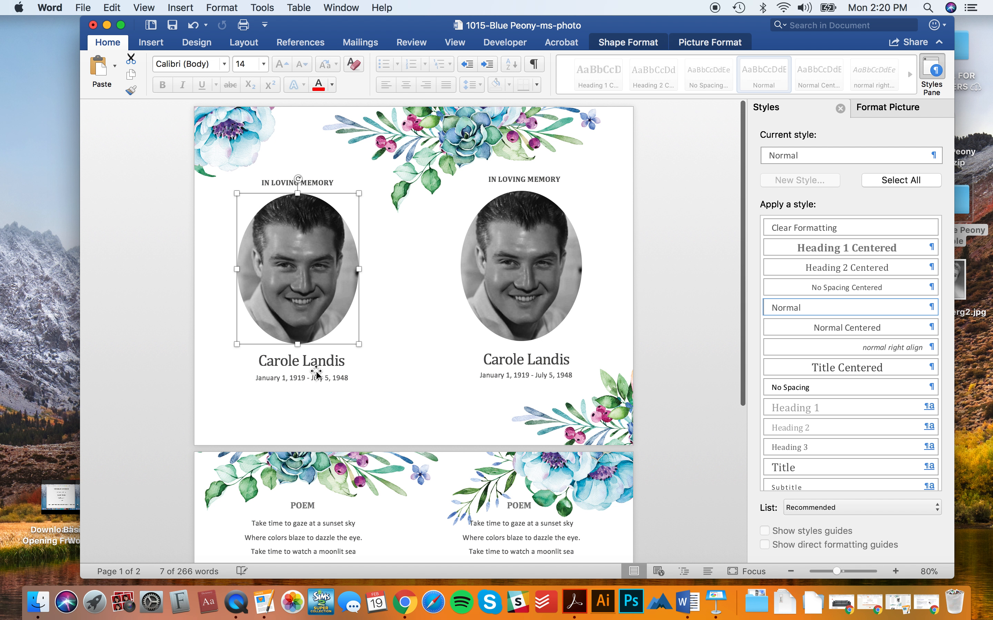
click(653, 373)
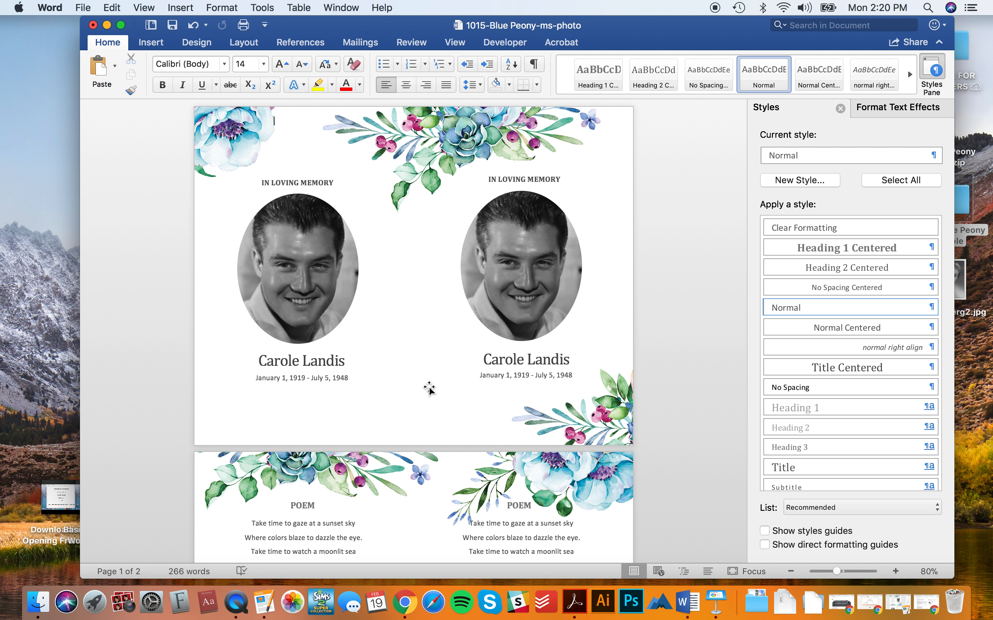
scroll(429, 389, down, 10)
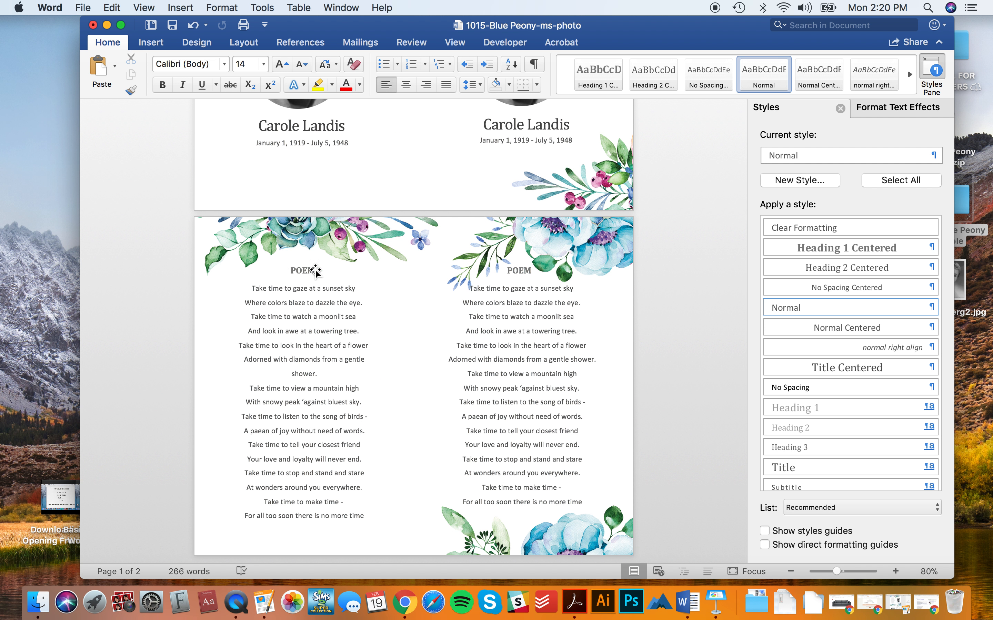
scroll(357, 267, up, 1)
scroll(356, 268, up, 10)
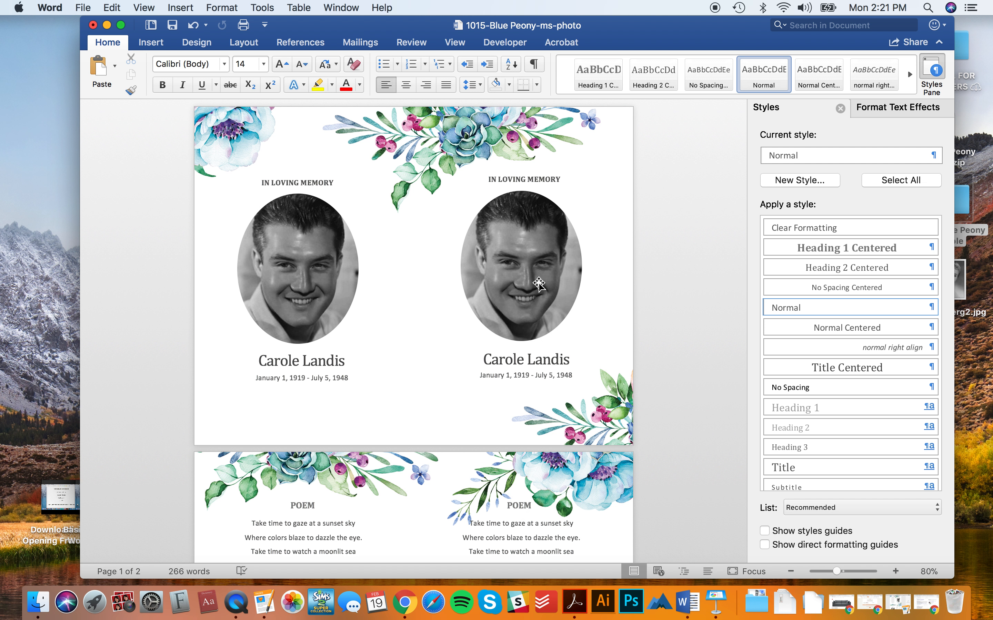
scroll(534, 283, up, 1)
scroll(534, 356, down, 1)
scroll(335, 496, down, 10)
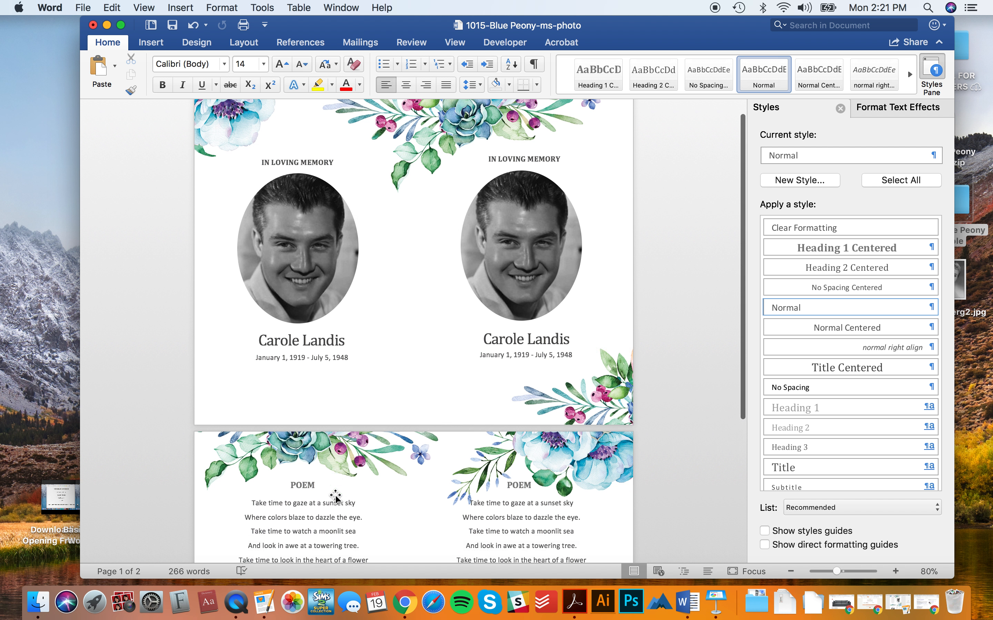
scroll(335, 497, down, 1)
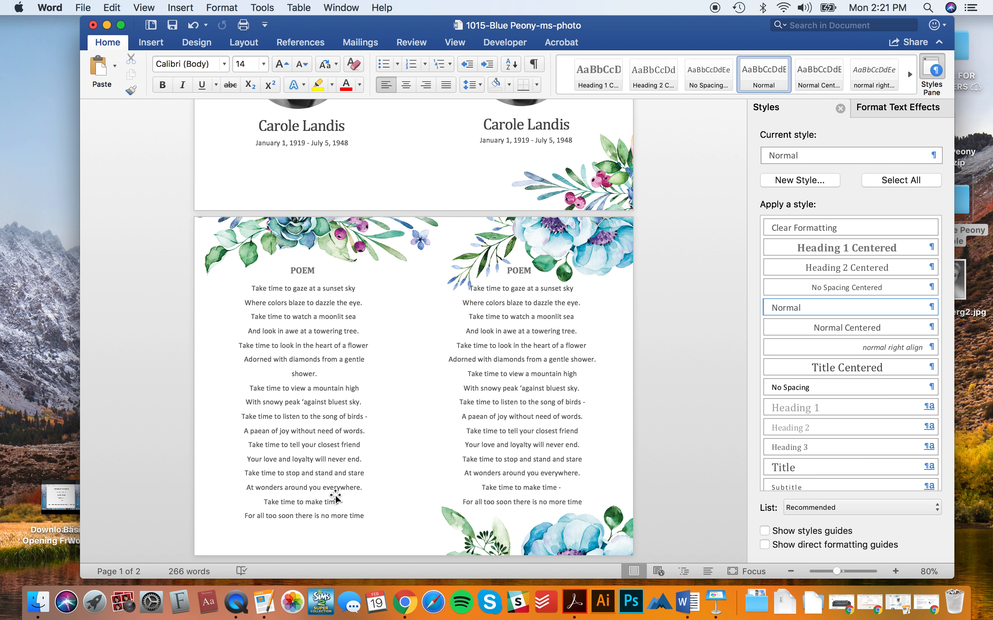
scroll(335, 496, up, 8)
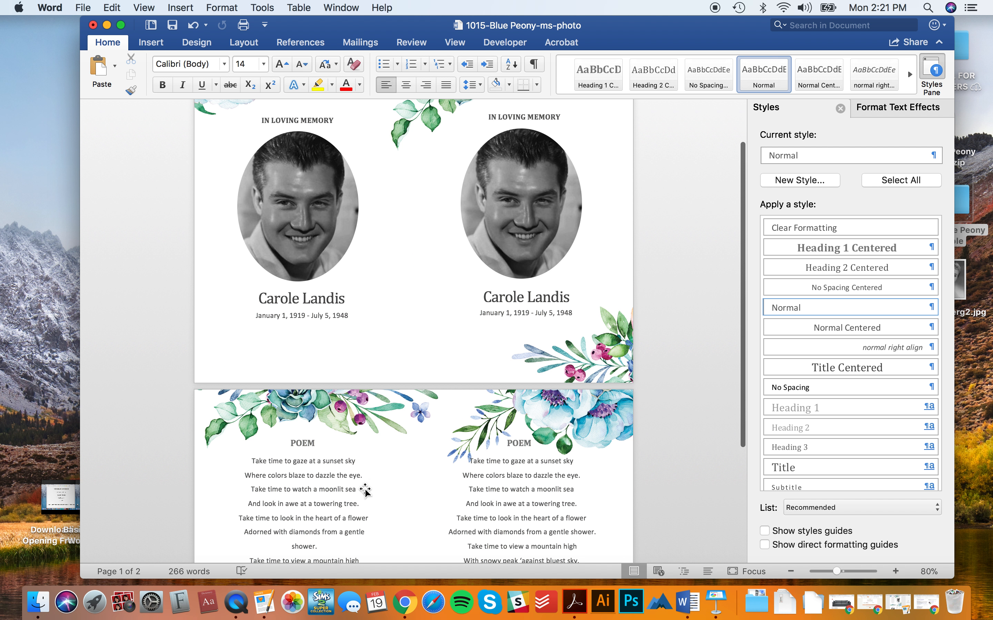
scroll(367, 490, down, 5)
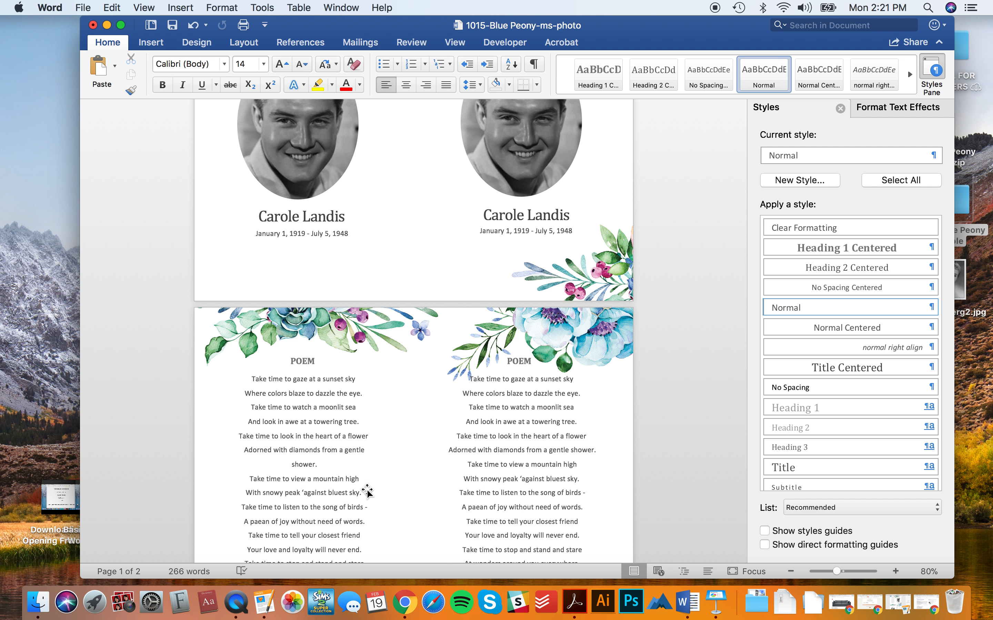
scroll(367, 491, up, 7)
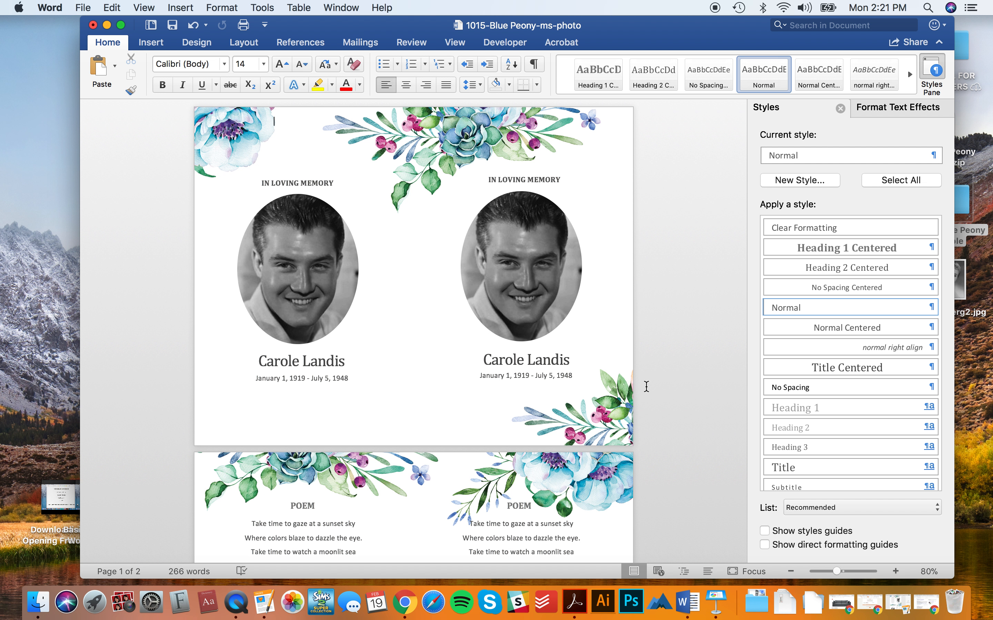
- Undo five changes to bring back the poem beside the portrait and the MEMORIAL SERVICE order
click(607, 424)
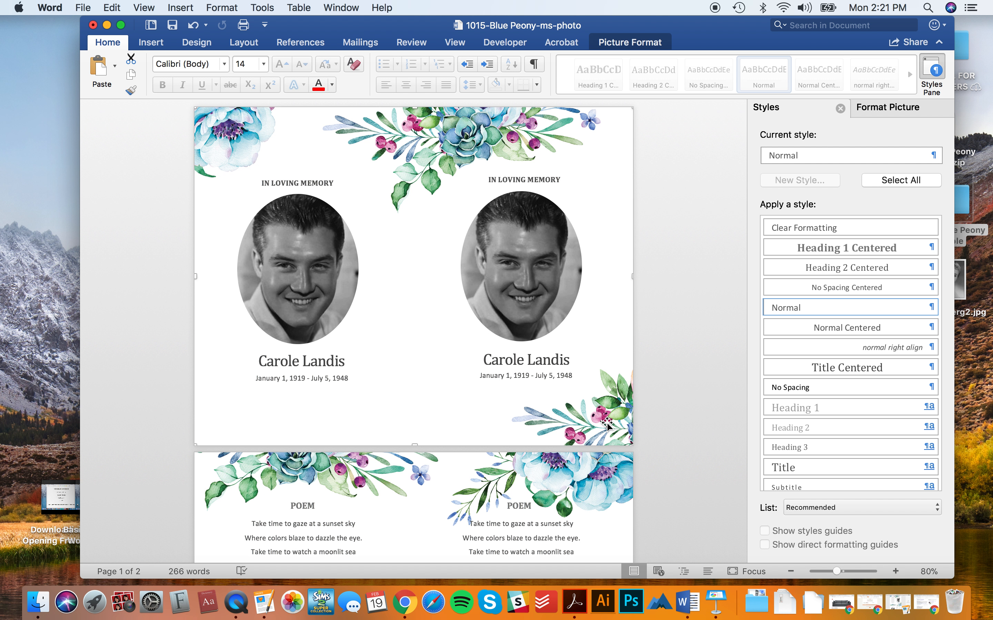
key(super+z)
key(super+z)
key(super+z)
key(super+z)
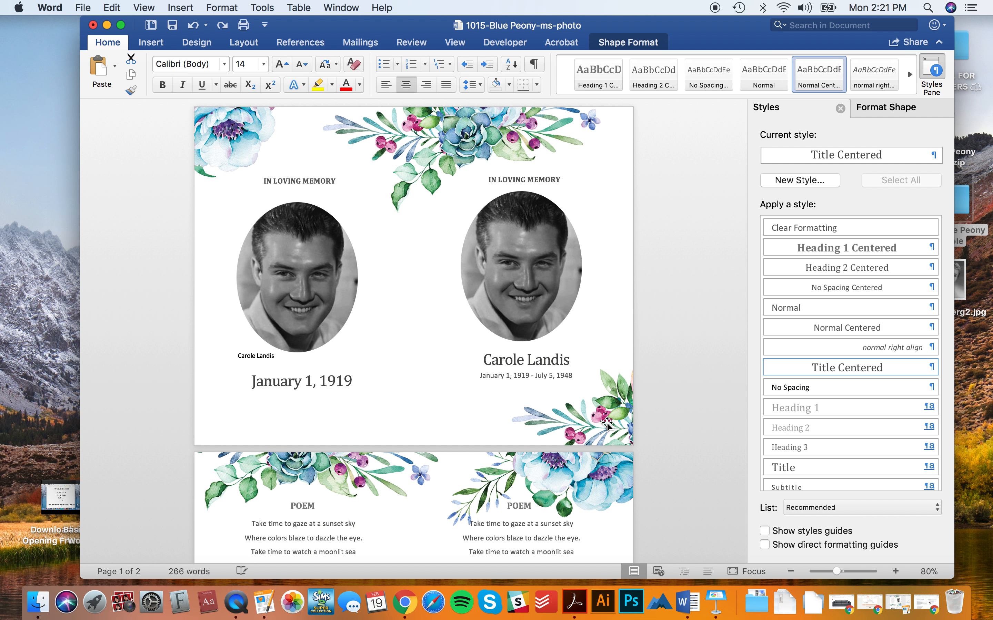
key(super+z)
key(super+z)
key(super+z)
key(super+z)
key(super+z)
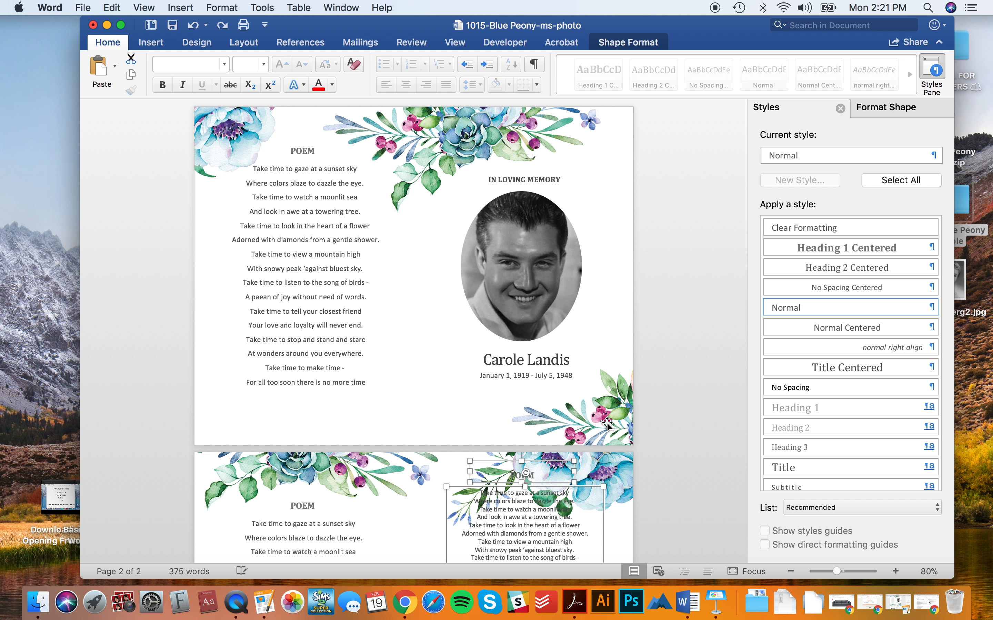
key(super+z)
key(super+z)
key(super+z)
key(super+z)
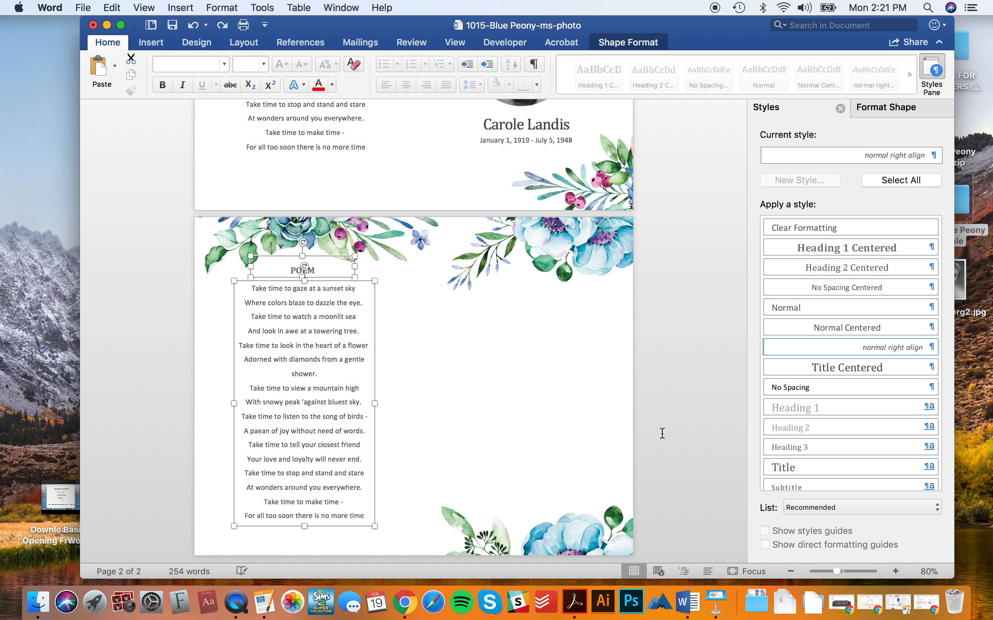
key(super+z)
key(super+z)
key(super+z)
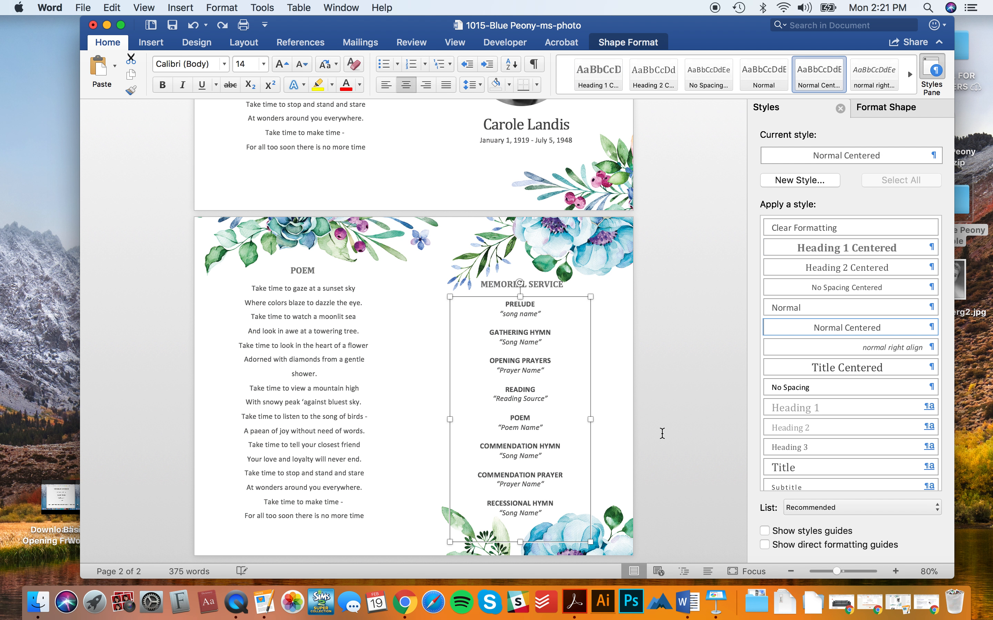
key(super+z)
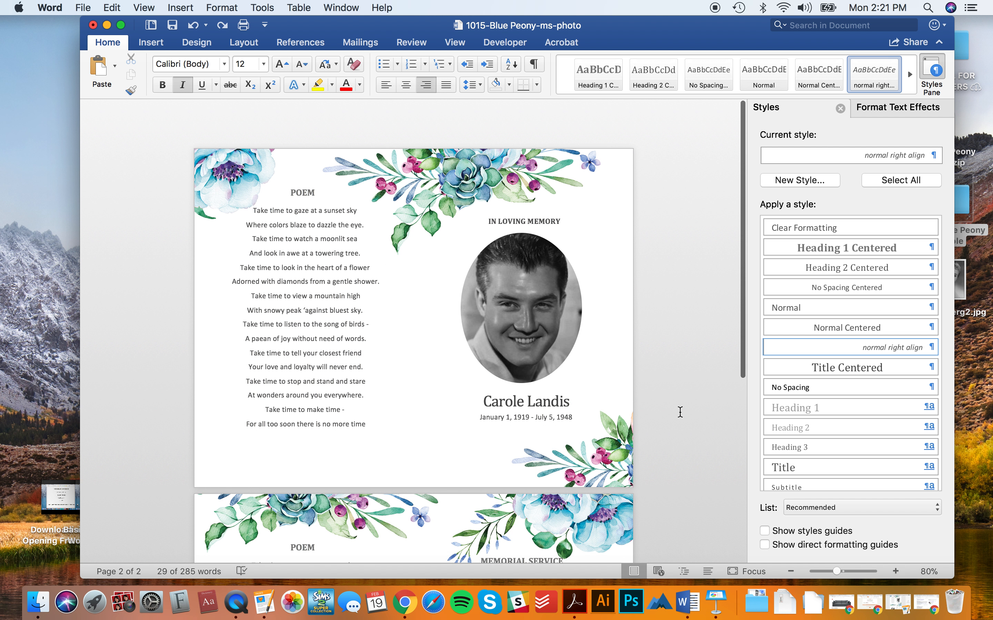
- Insert a Blank Page ahead of the poem-and-portrait page, making the program three pages
click(133, 180)
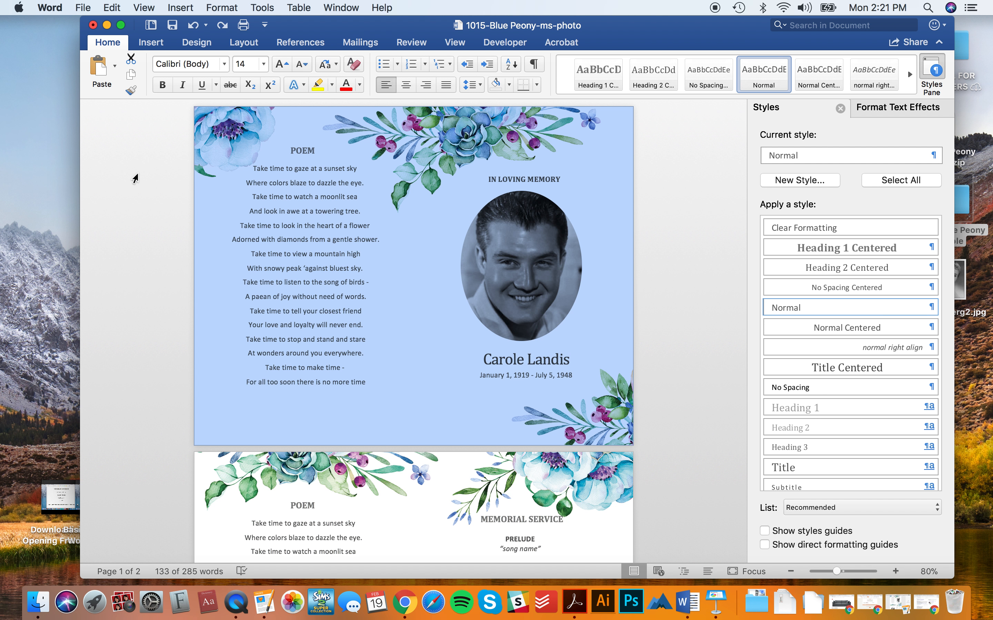
click(202, 151)
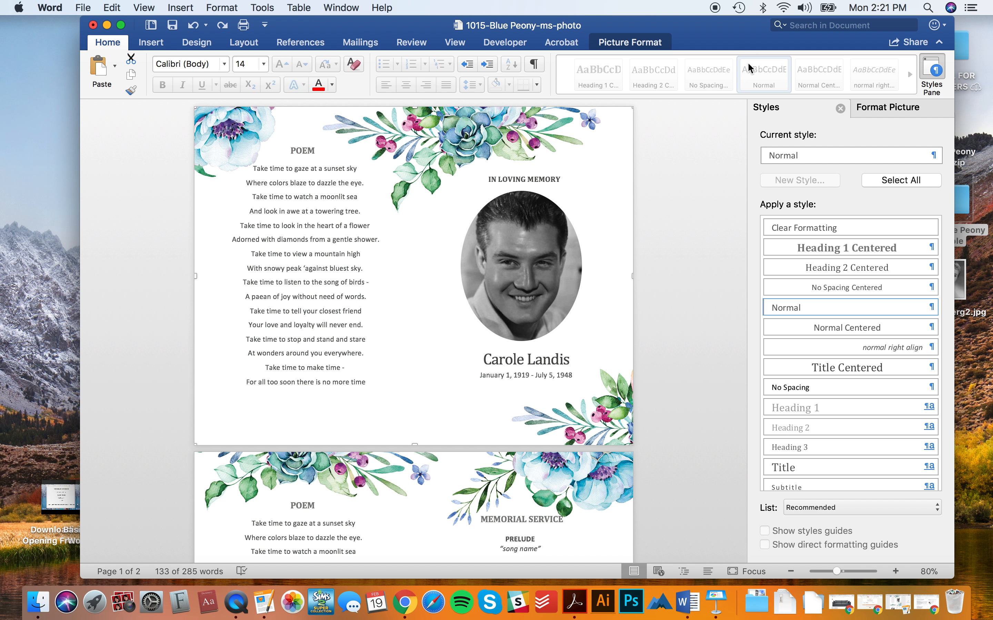
click(618, 43)
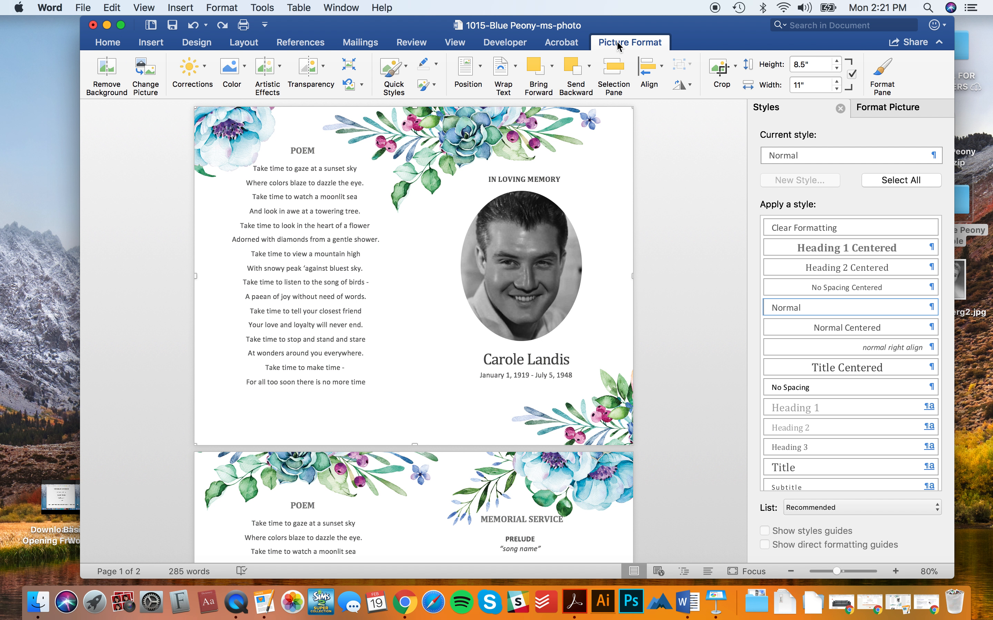
click(106, 43)
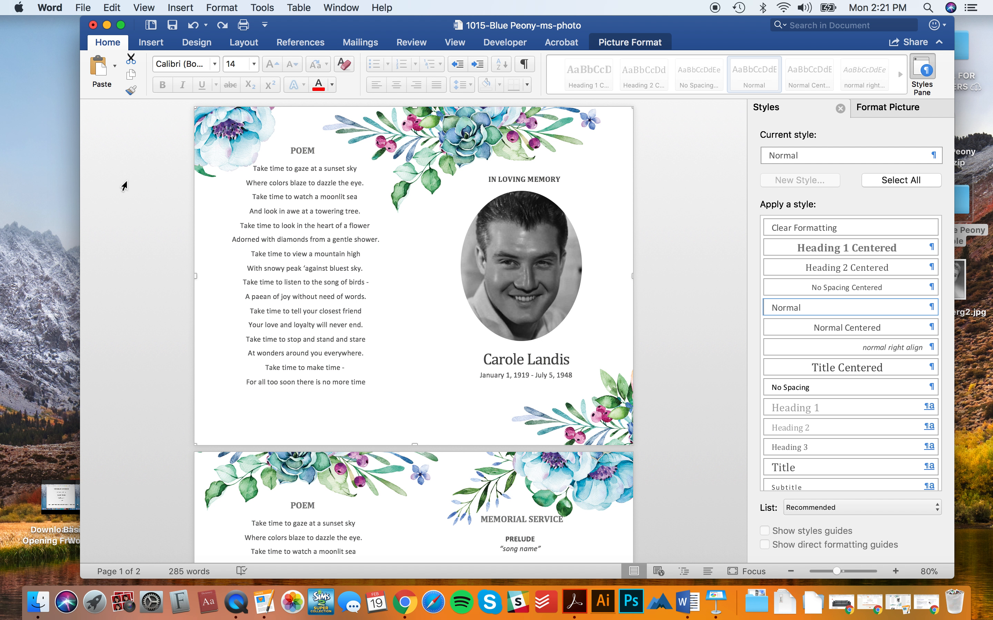
click(154, 43)
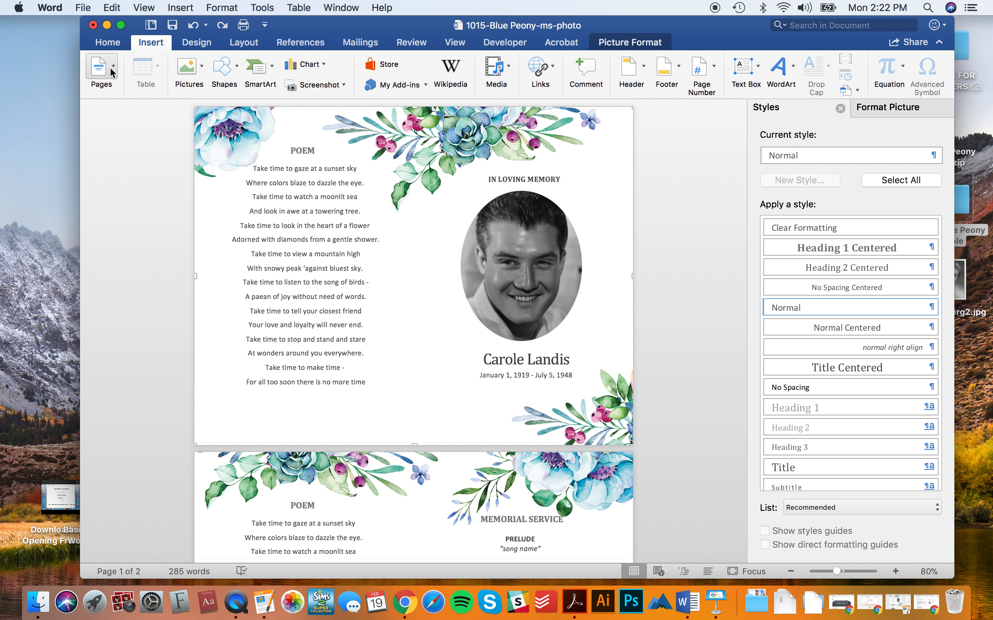
click(110, 84)
click(125, 244)
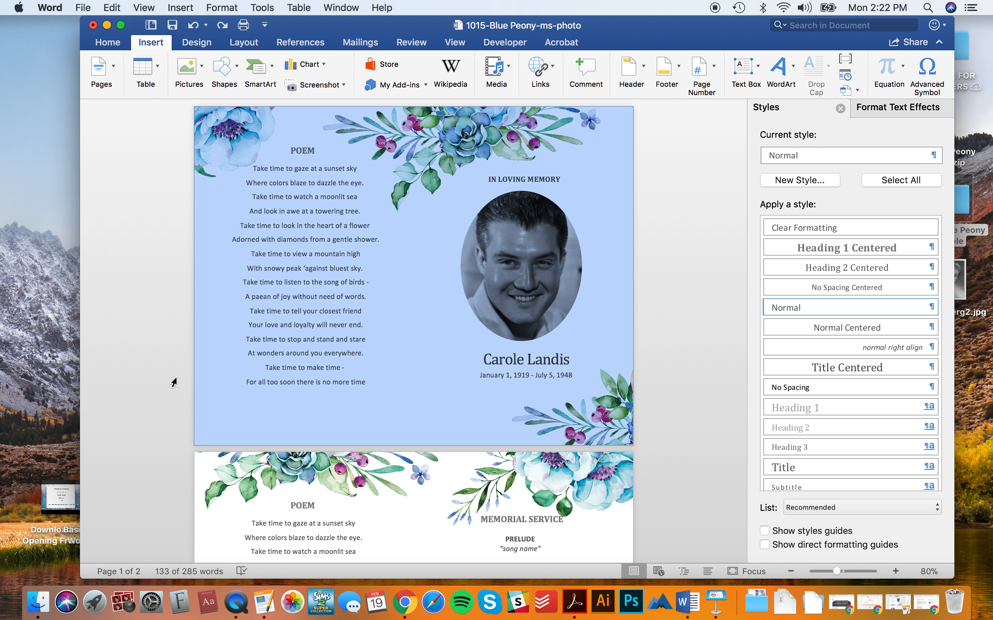
click(103, 72)
click(104, 119)
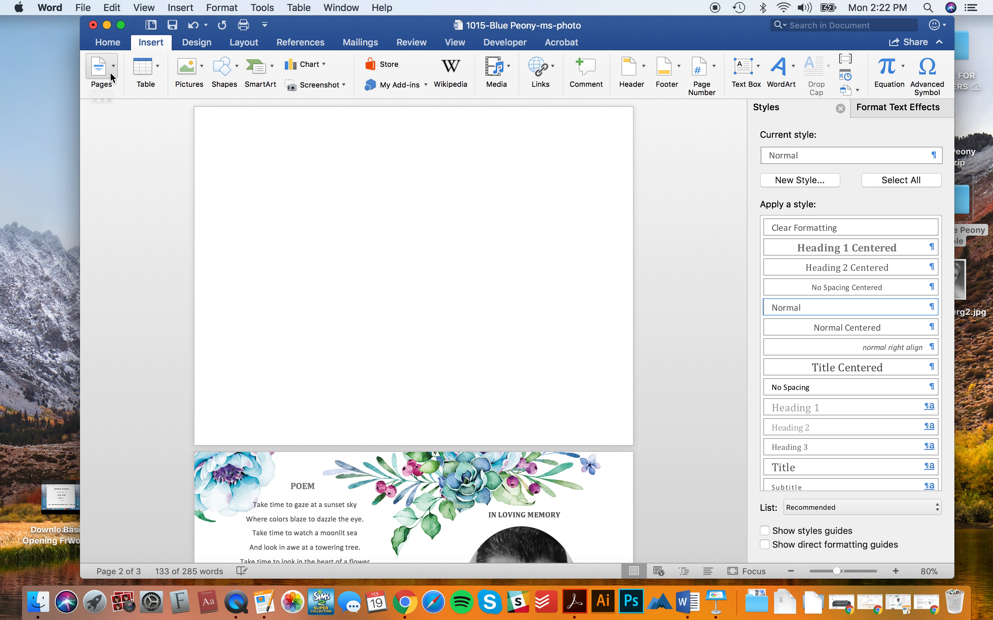
- Insert another Blank Page at the front, bringing the document to four pages
click(110, 76)
click(105, 119)
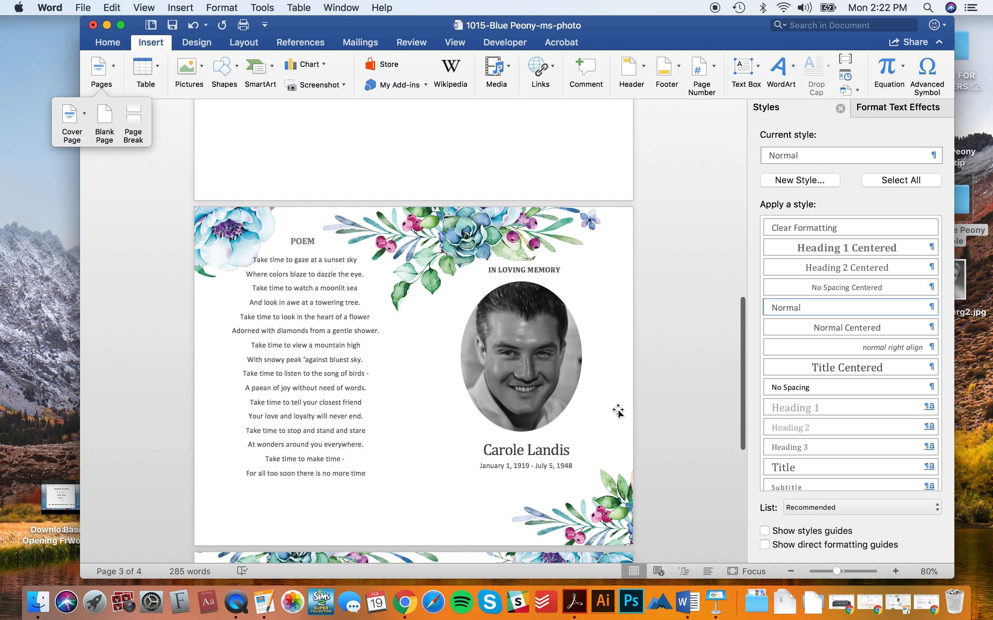
click(664, 505)
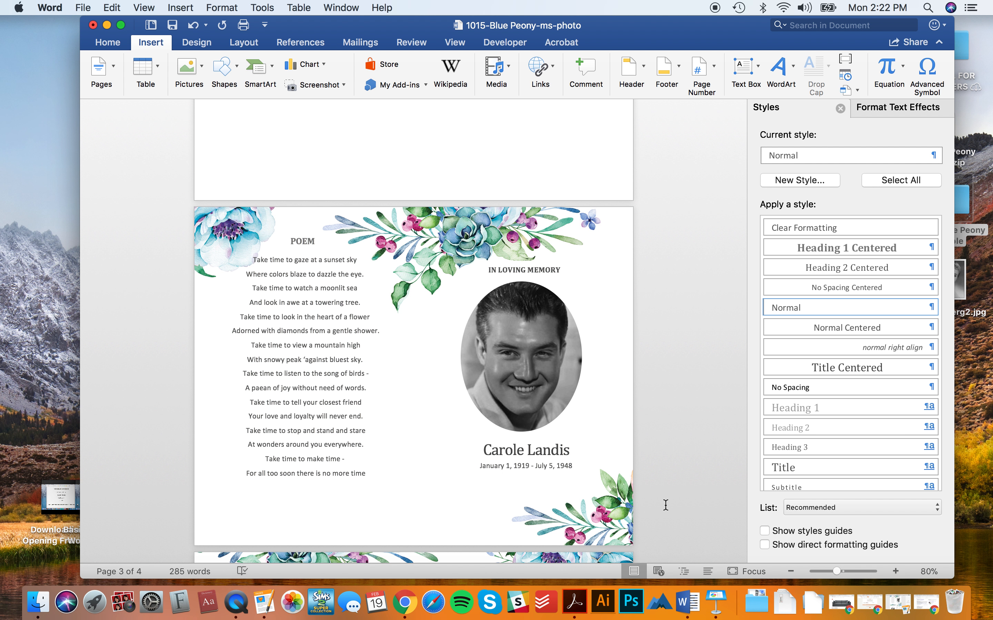
scroll(664, 505, up, 10)
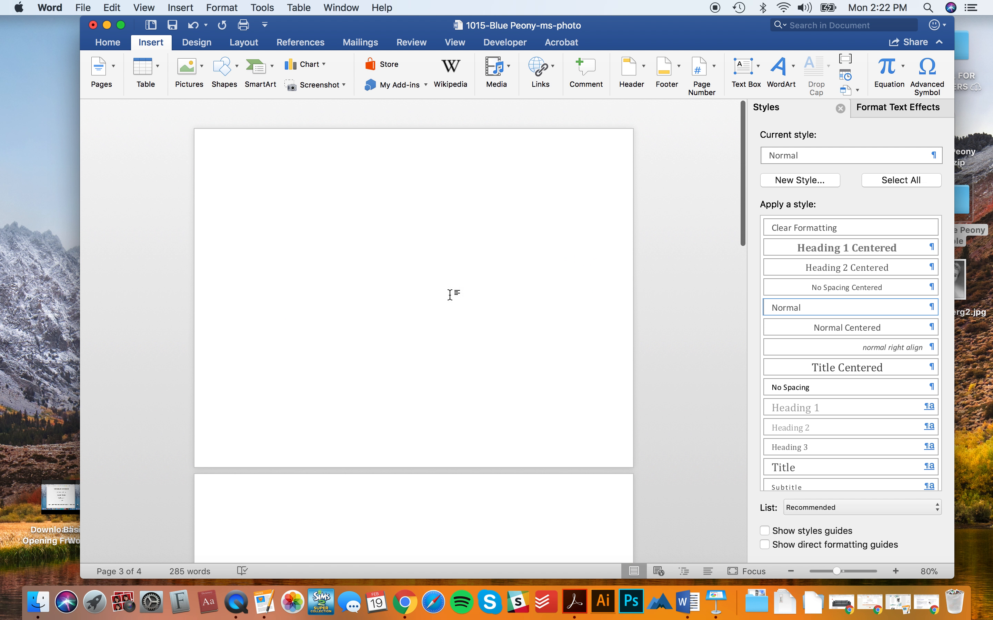
scroll(449, 349, down, 2)
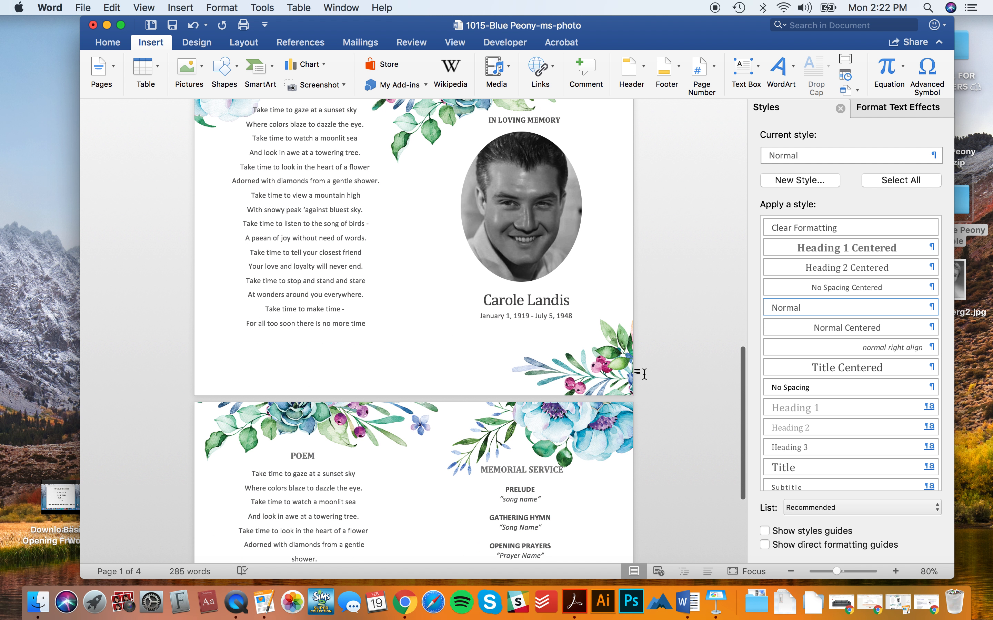
scroll(658, 369, up, 4)
- Copy the whole memorial page and paste it at the document start, then undo the paste
drag(171, 158, 632, 483)
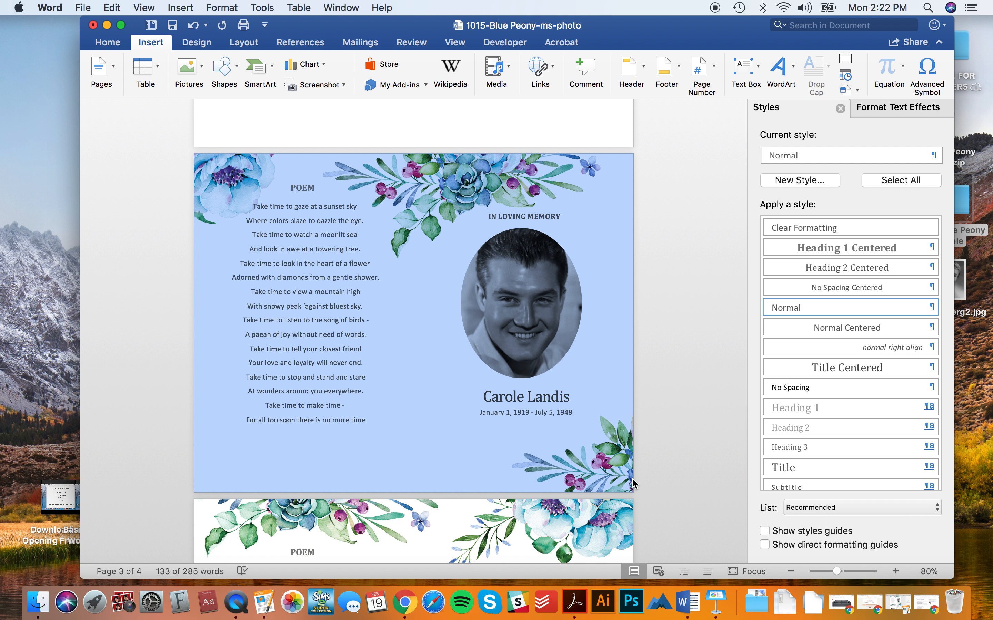
scroll(627, 476, down, 7)
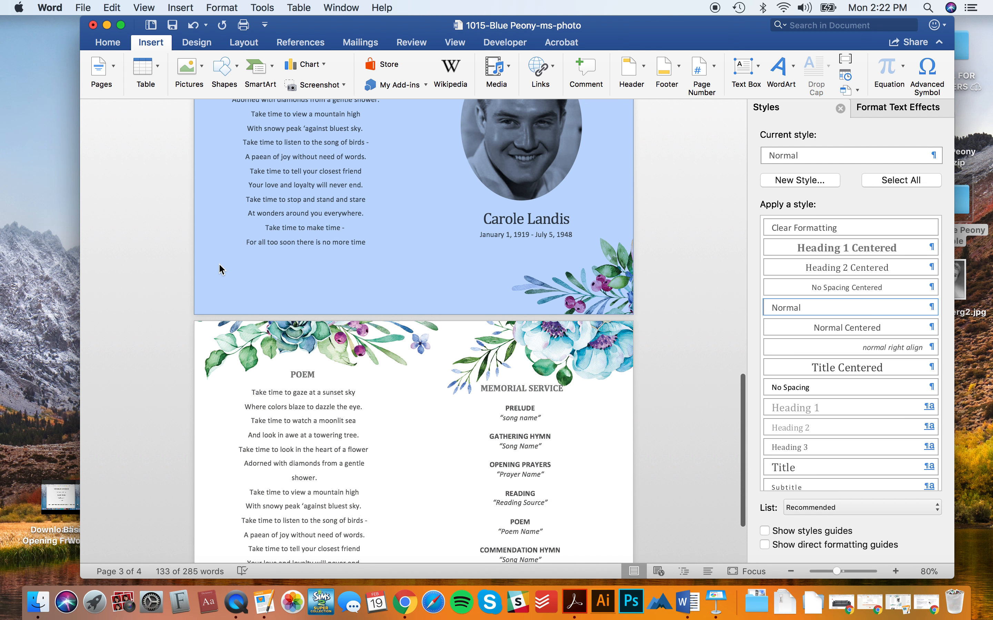
scroll(220, 269, up, 8)
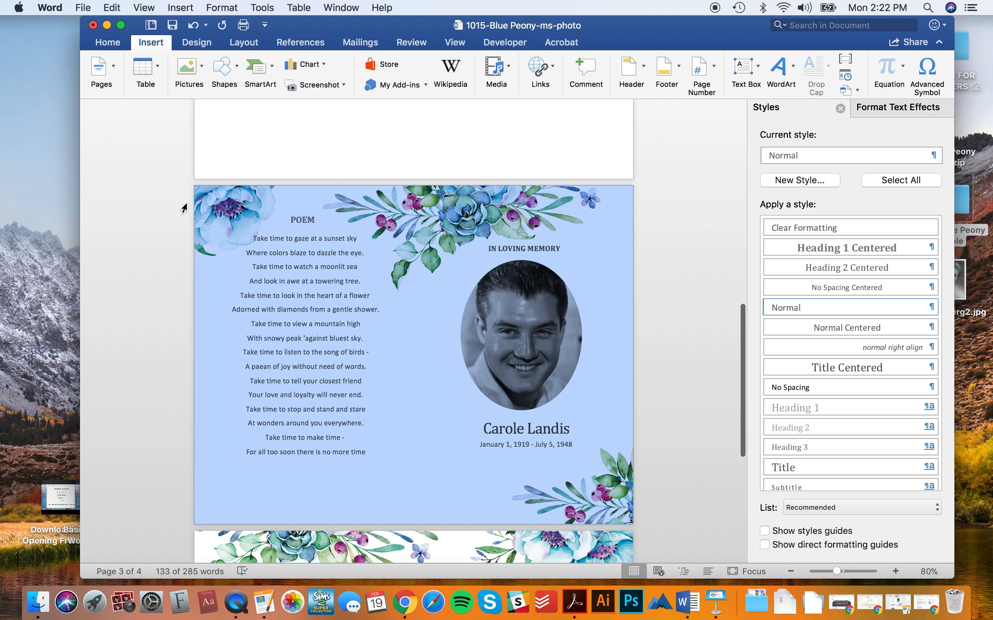
click(412, 248)
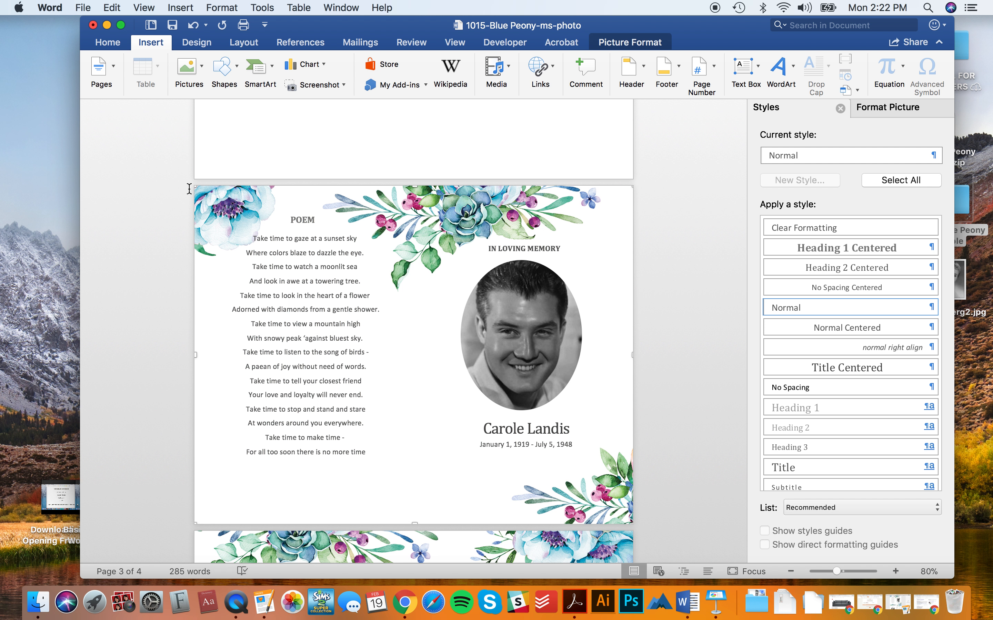
drag(189, 189, 356, 258)
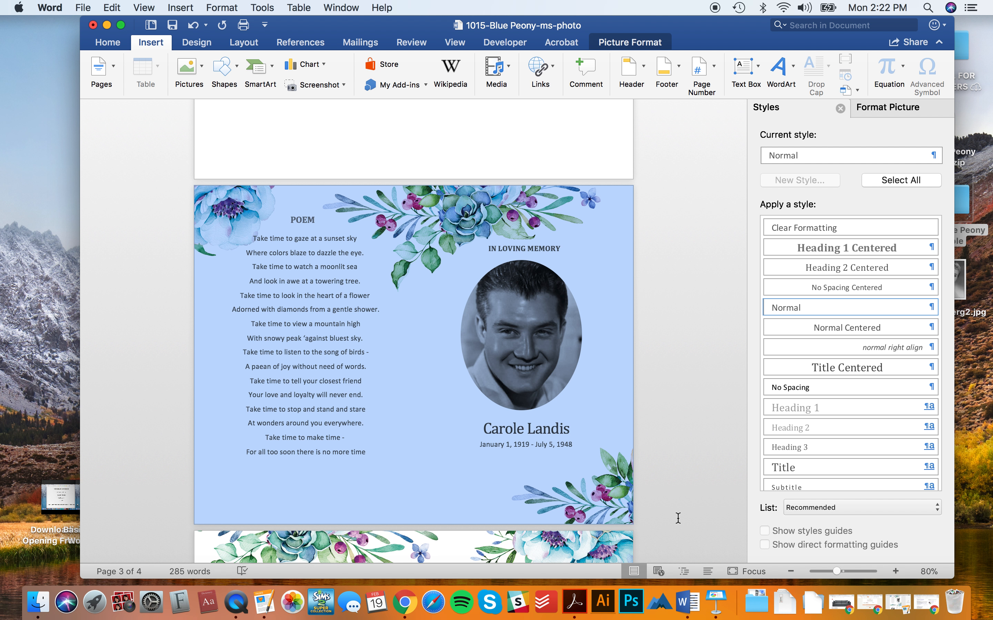
key(super+c)
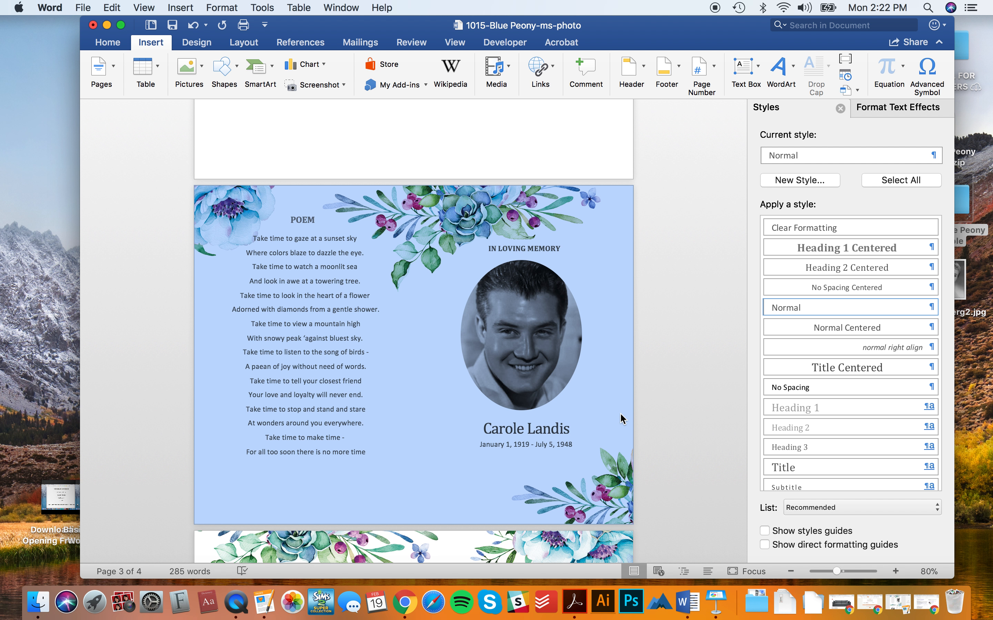
key(super+Home)
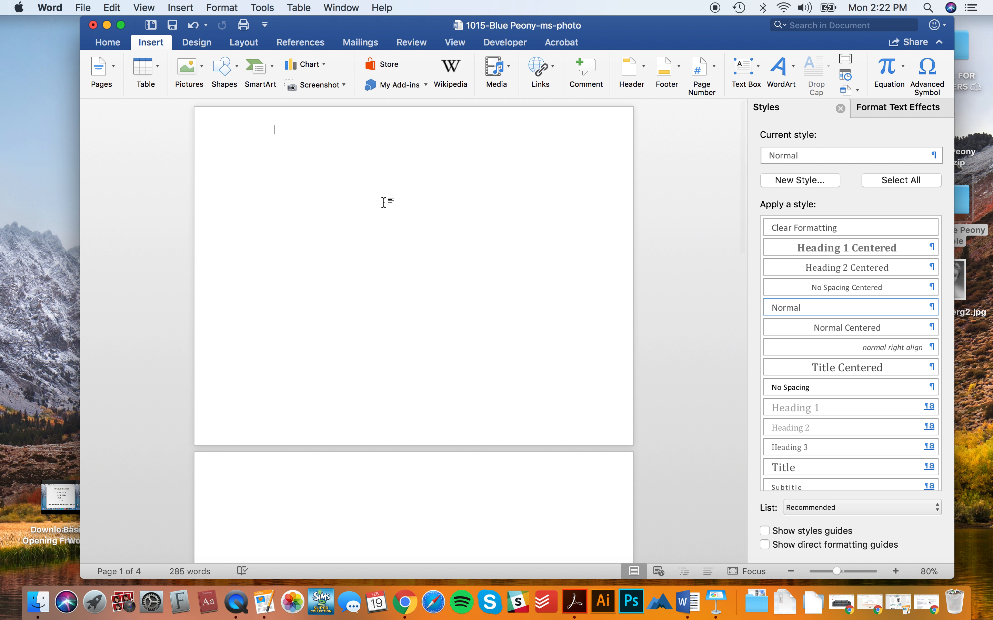
key(super+v)
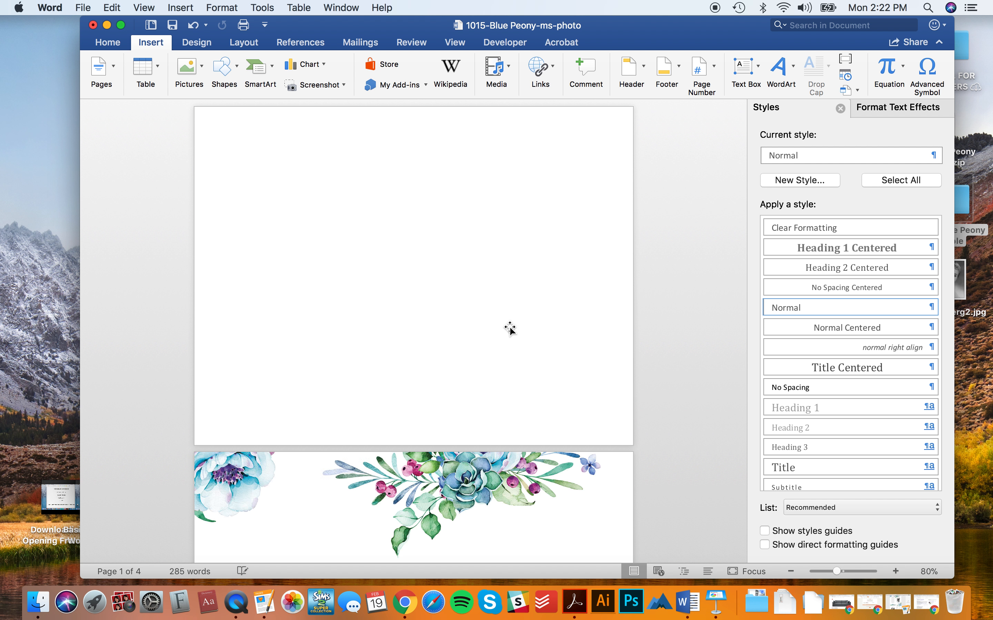
scroll(510, 328, up, 15)
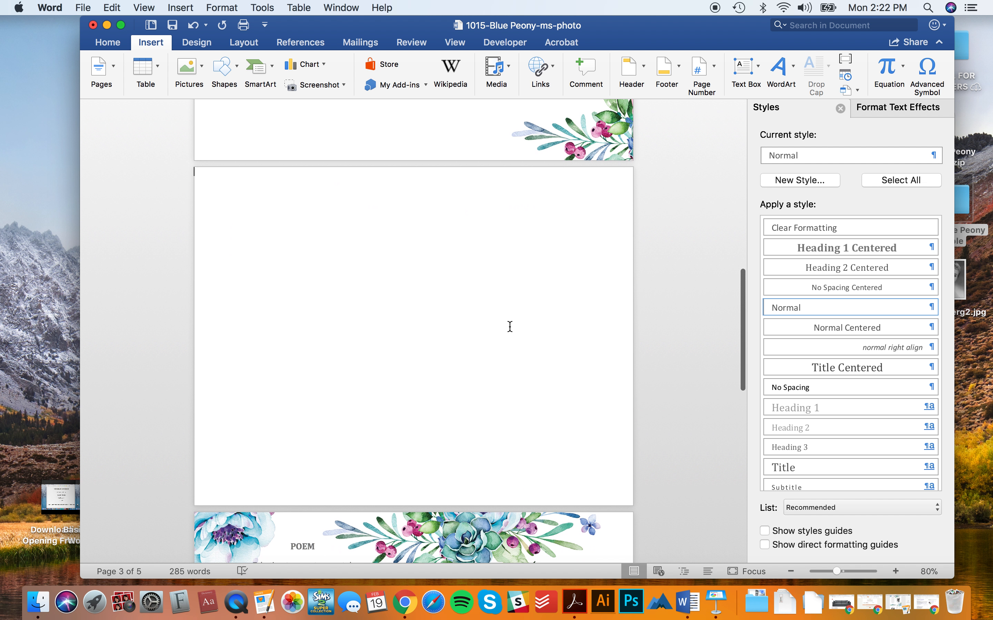
scroll(387, 175, down, 5)
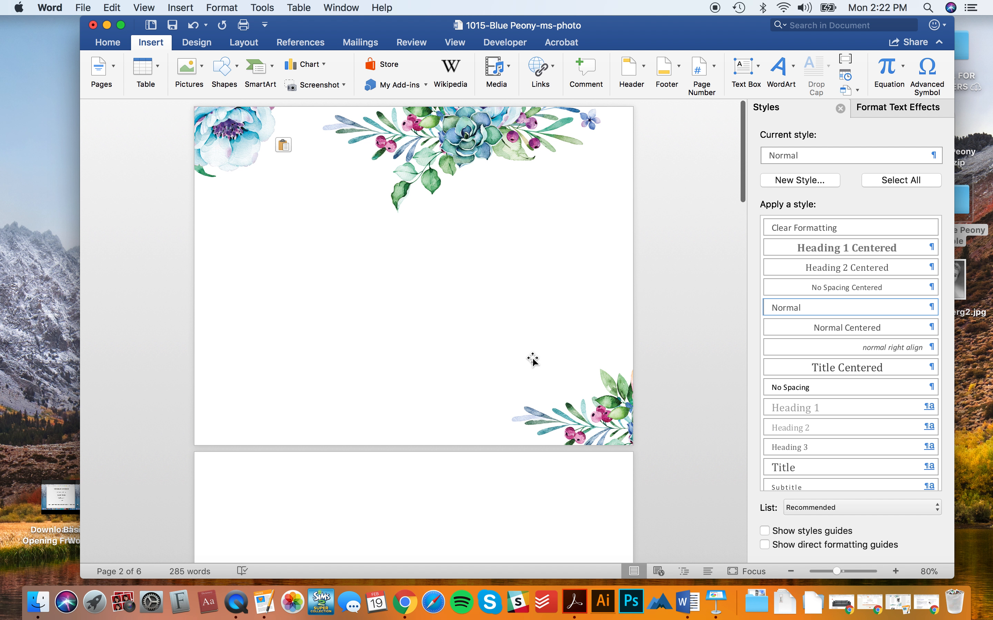
scroll(533, 360, down, 5)
key(super+z)
key(super+z)
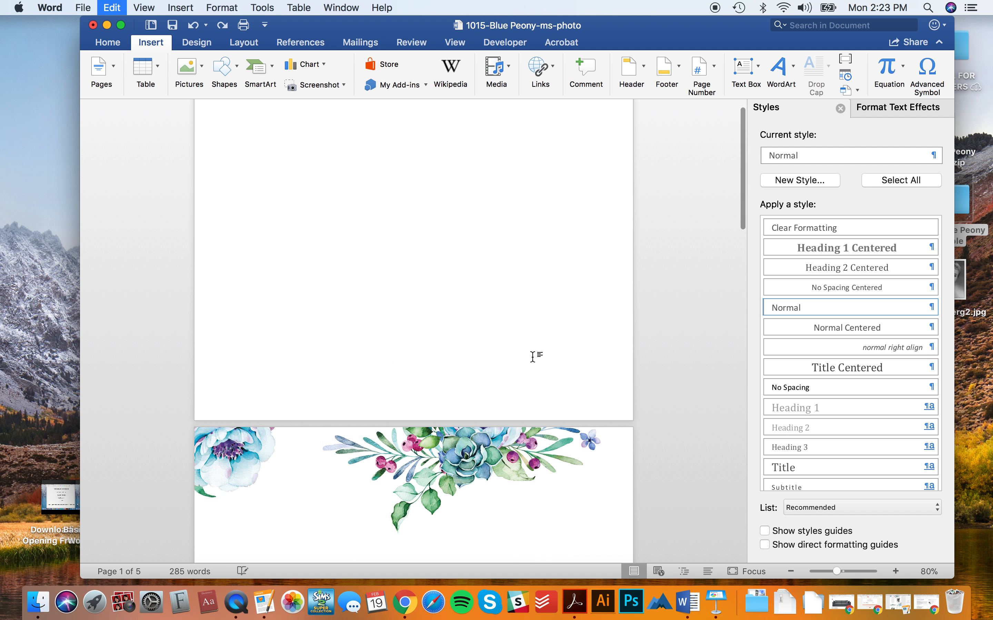
scroll(533, 357, down, 8)
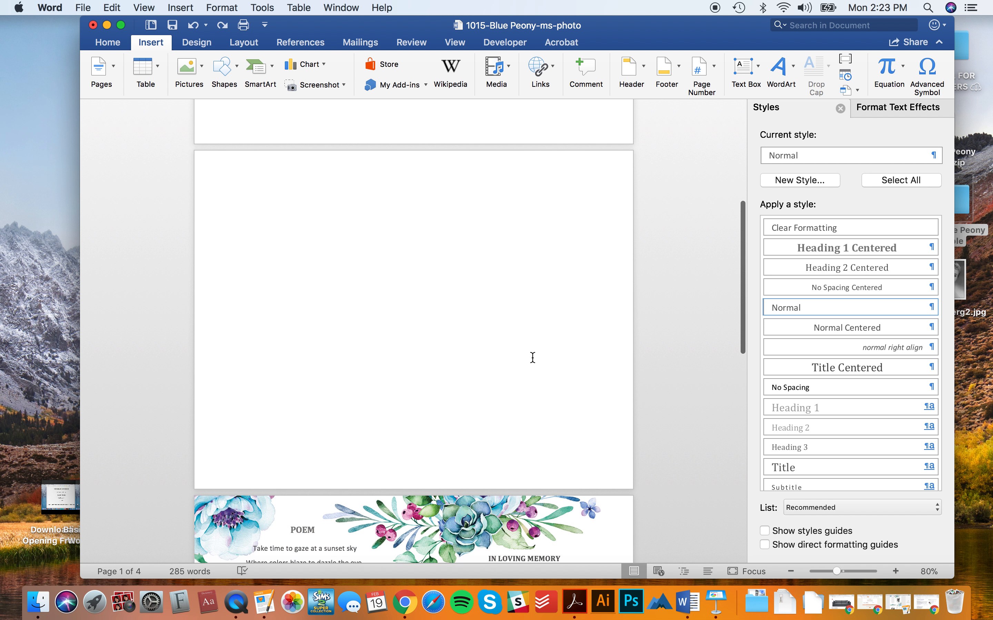
scroll(693, 433, down, 5)
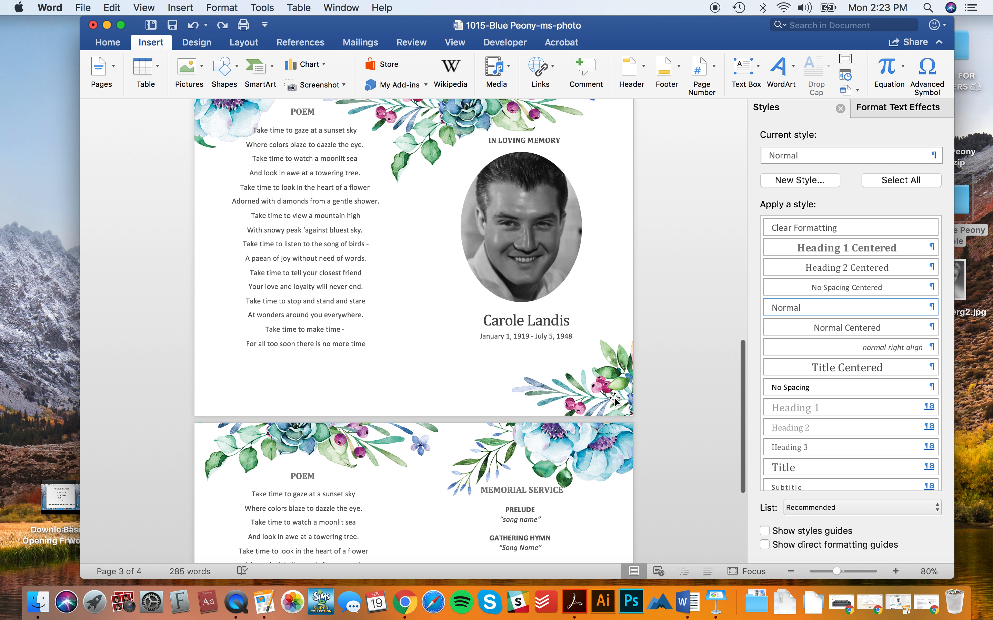
- Select the name, date, oval photo, IN LOVING MEMORY heading, poem and POEM heading together
click(542, 323)
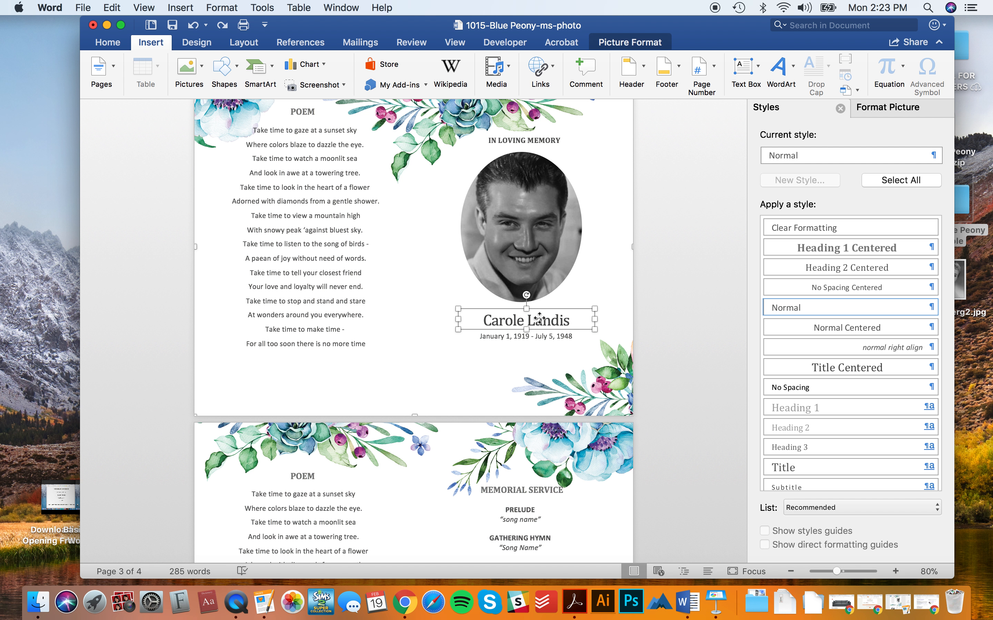
shift+click(540, 335)
shift+click(532, 246)
shift+click(535, 139)
shift+click(367, 179)
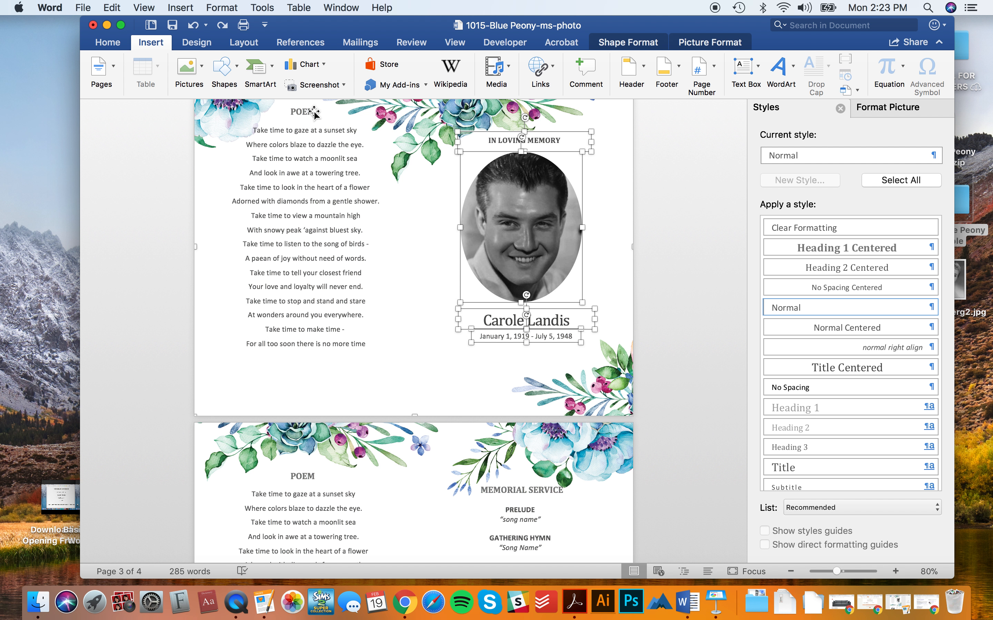
shift+click(289, 110)
scroll(294, 189, up, 10)
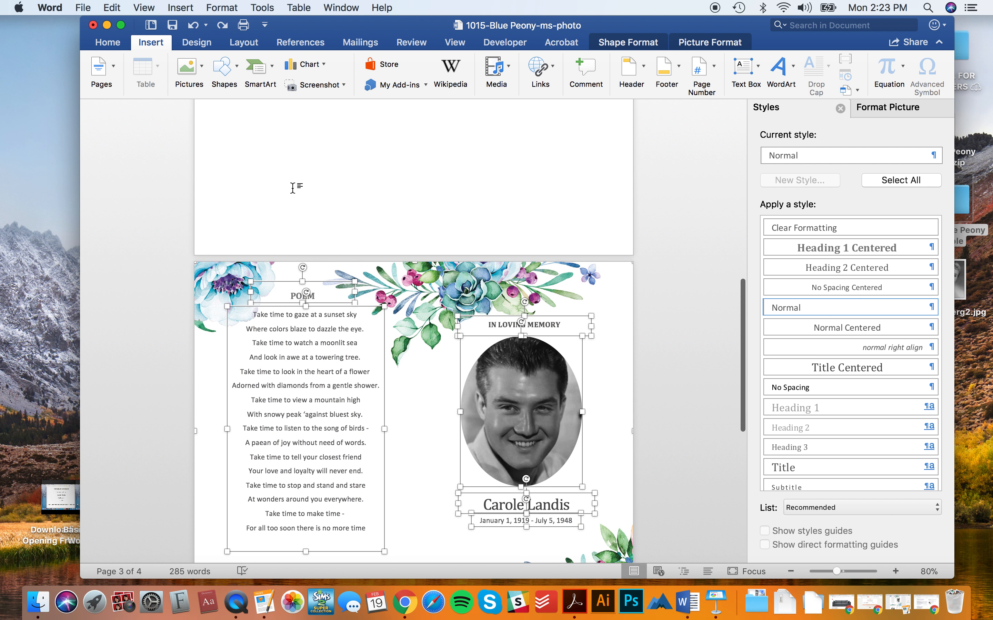
scroll(326, 256, down, 2)
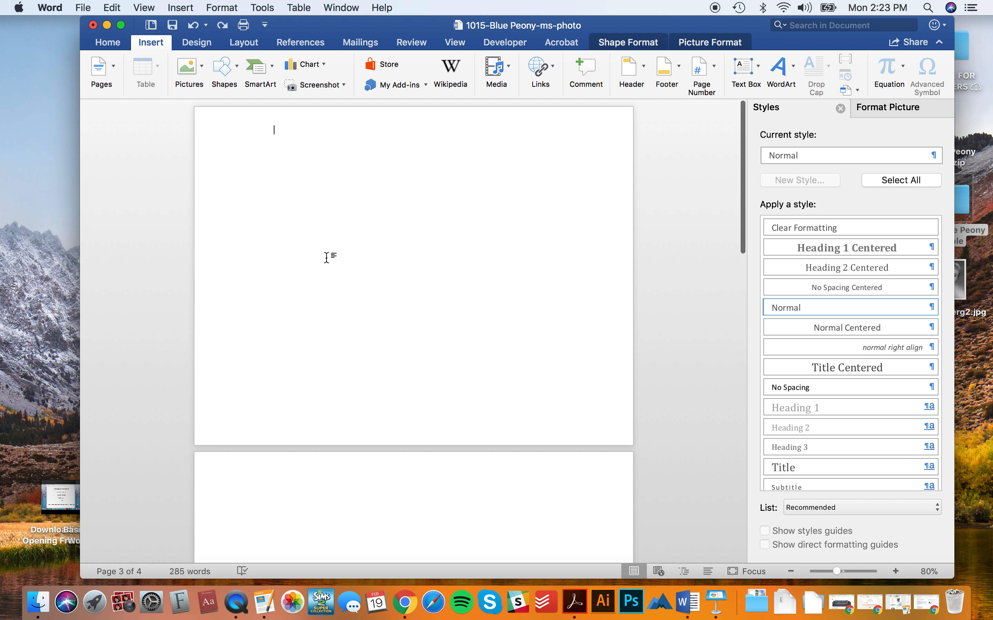
- Move the group to the top-left, style the date Normal Centered and the name Title Centered
drag(502, 281, 501, 259)
click(689, 361)
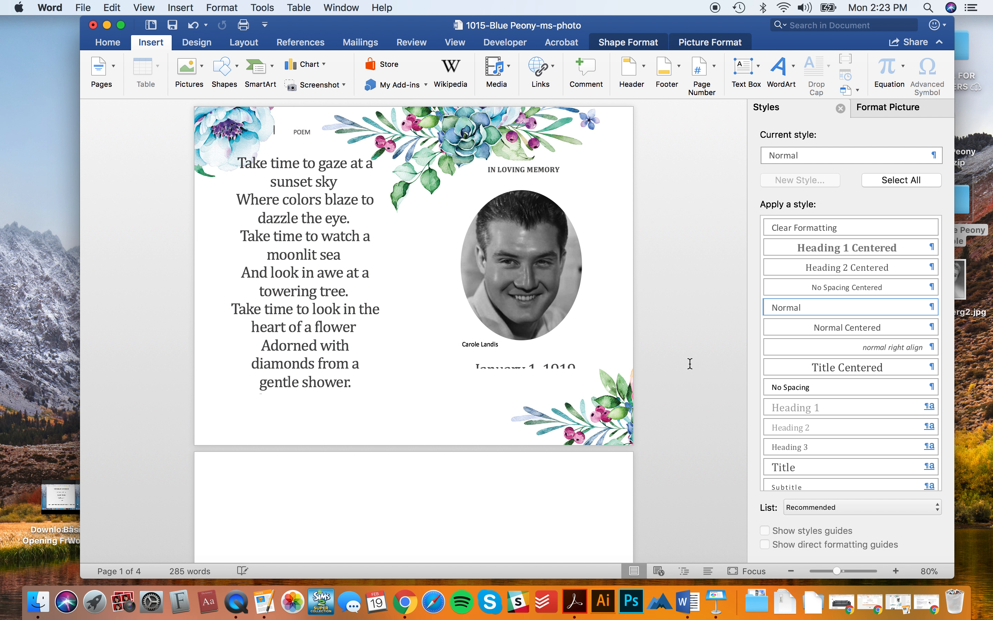
click(550, 369)
drag(524, 373, 525, 383)
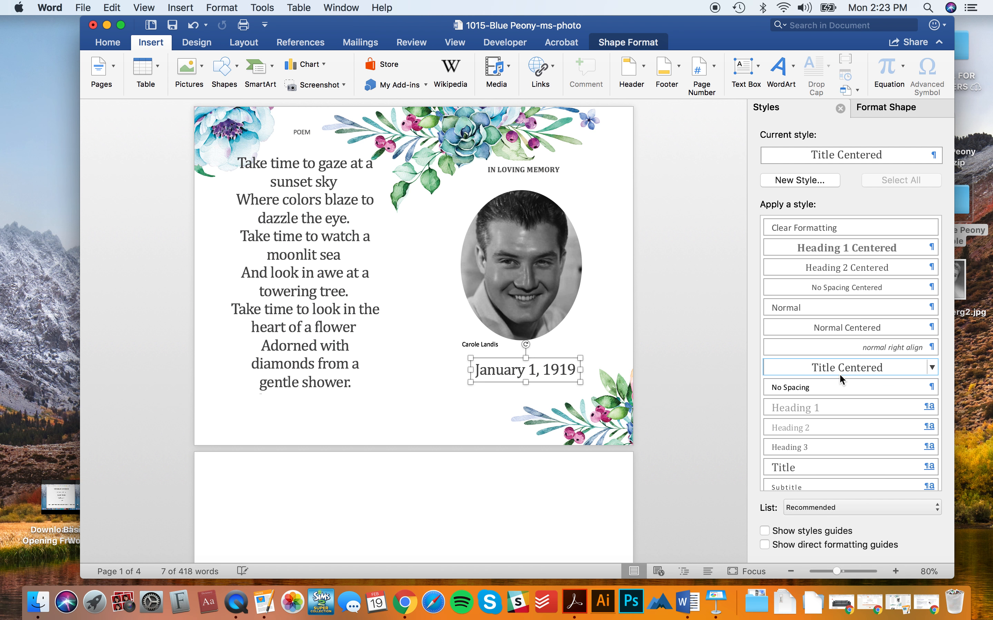
click(842, 327)
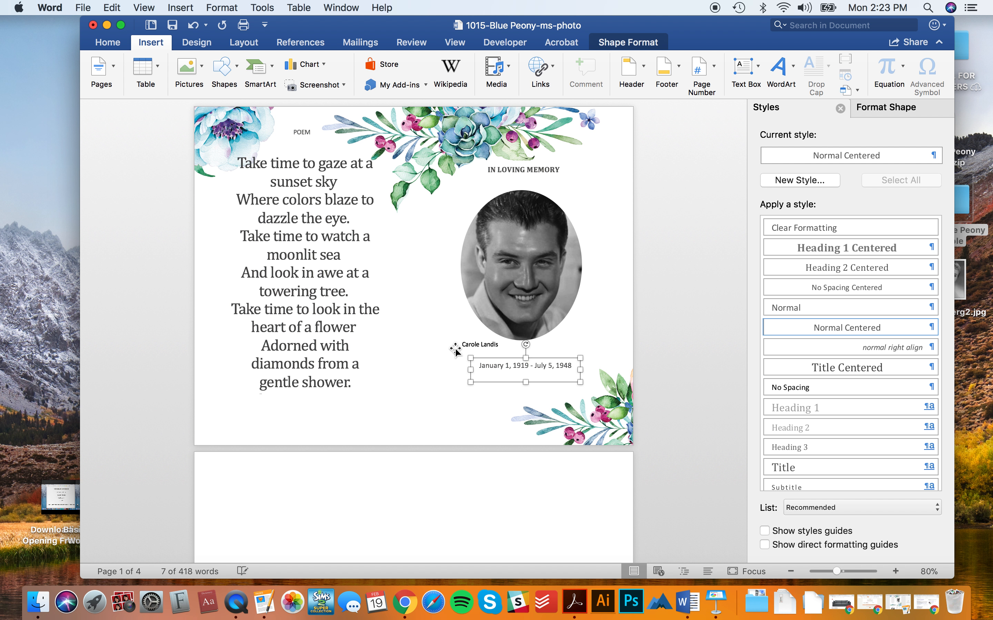
click(467, 349)
click(847, 367)
click(523, 254)
drag(523, 254, 523, 246)
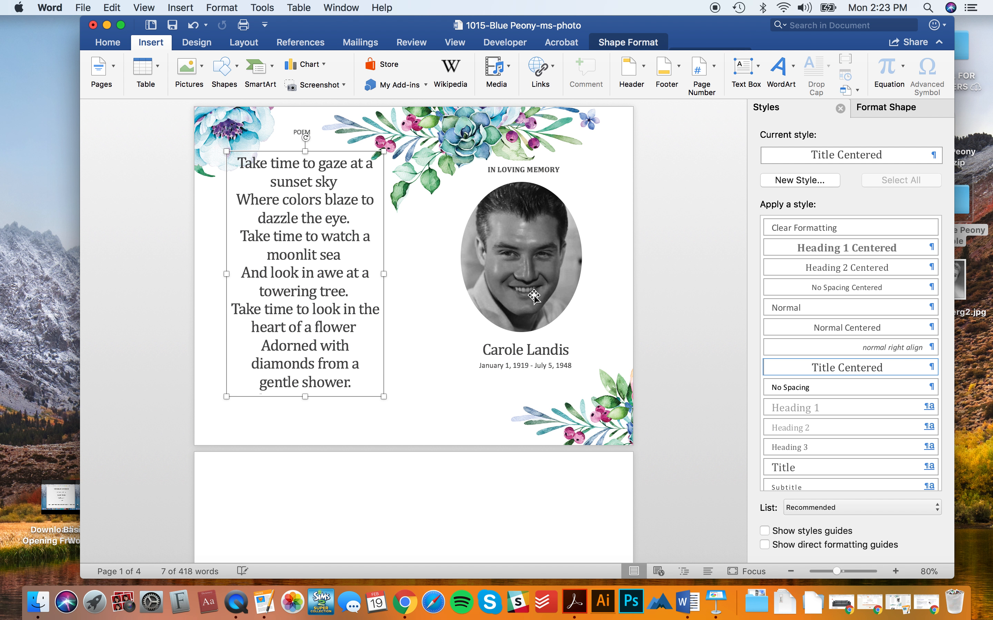
- Restyle the poem Normal Centered, shift it down, and make the POEM title Heading 1 Centered
click(848, 328)
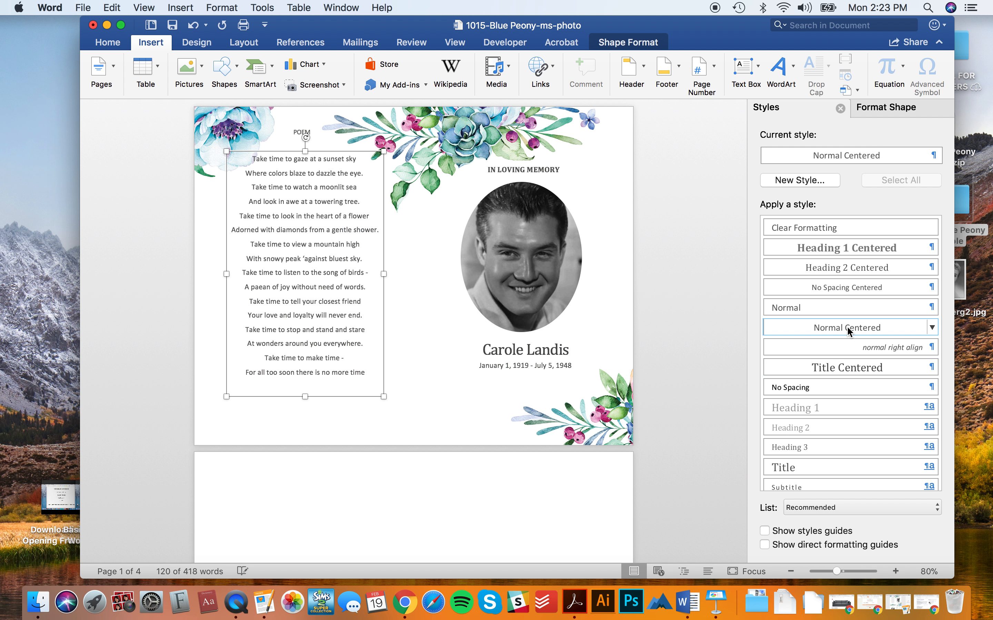
drag(316, 232, 316, 242)
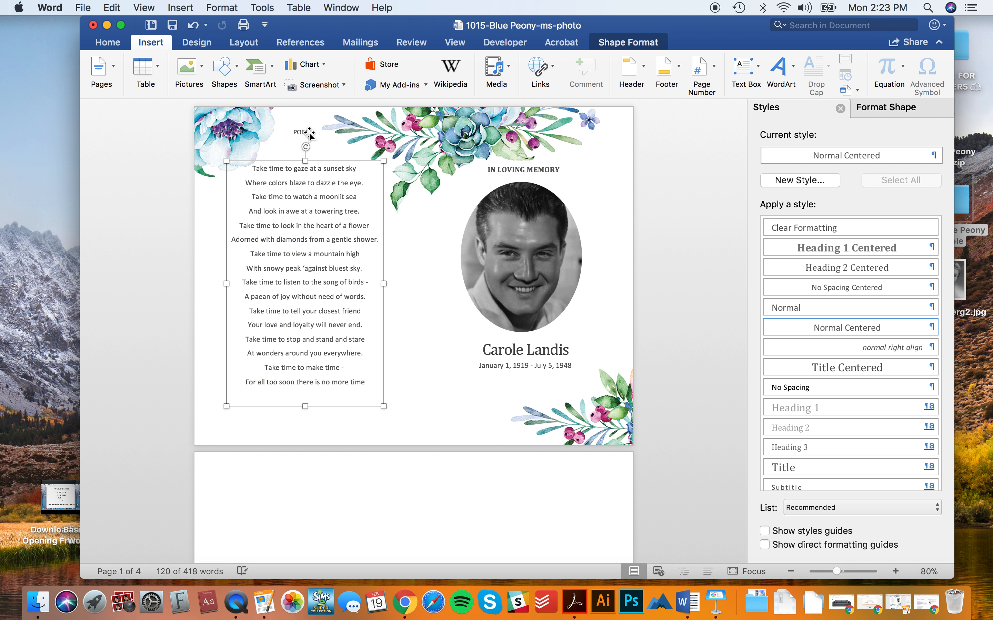
click(310, 135)
click(837, 248)
drag(309, 141, 309, 144)
scroll(381, 321, down, 10)
scroll(308, 246, up, 2)
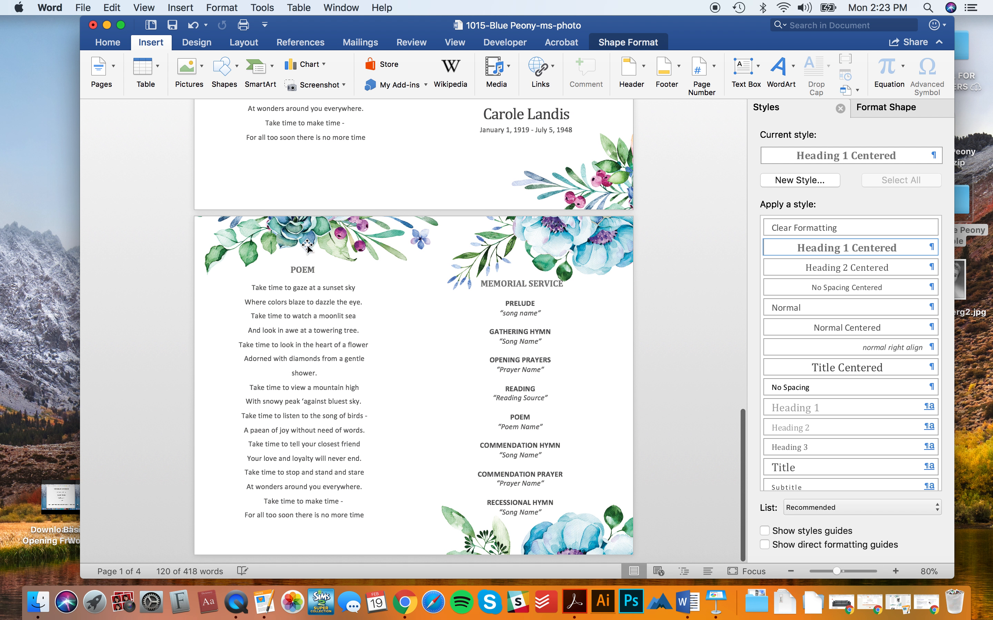
- Undo an accidental downward move of the right-column flower picture
click(307, 246)
scroll(304, 263, down, 15)
scroll(298, 274, up, 12)
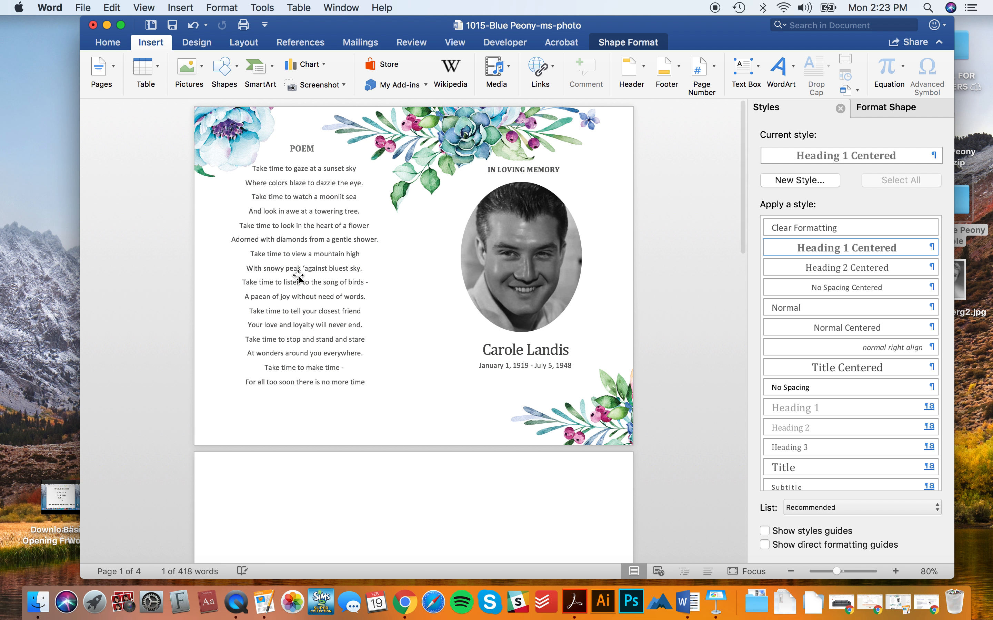
scroll(298, 274, down, 2)
scroll(430, 369, up, 10)
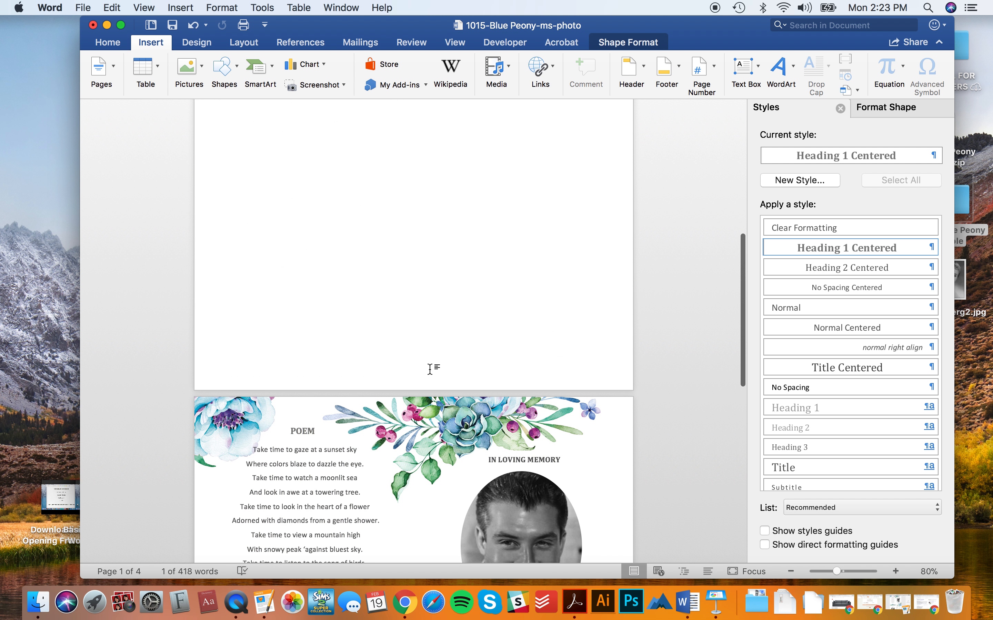
scroll(430, 370, down, 6)
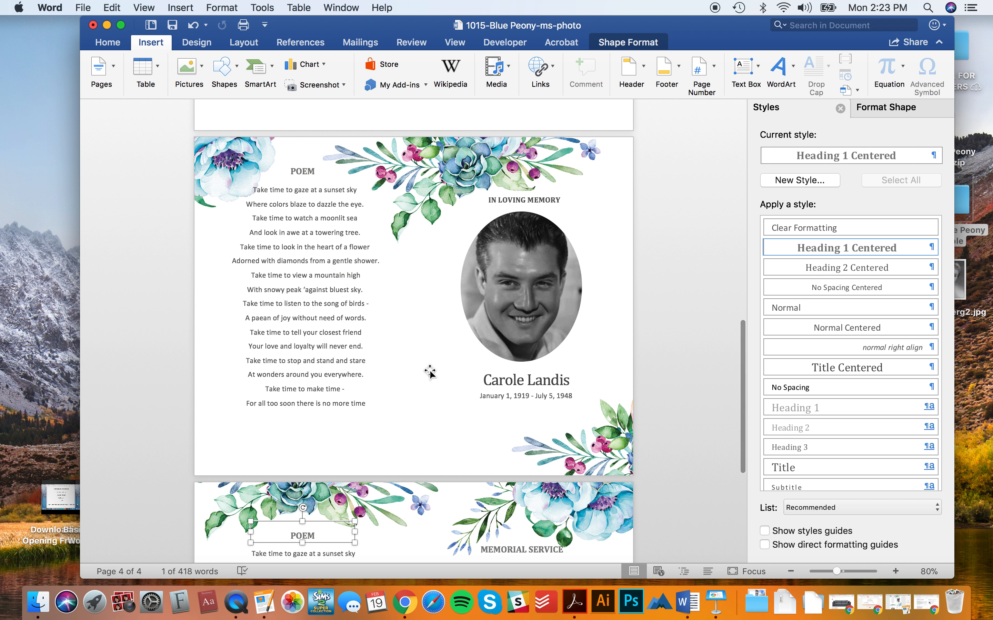
scroll(430, 371, down, 7)
scroll(430, 371, up, 1)
click(692, 477)
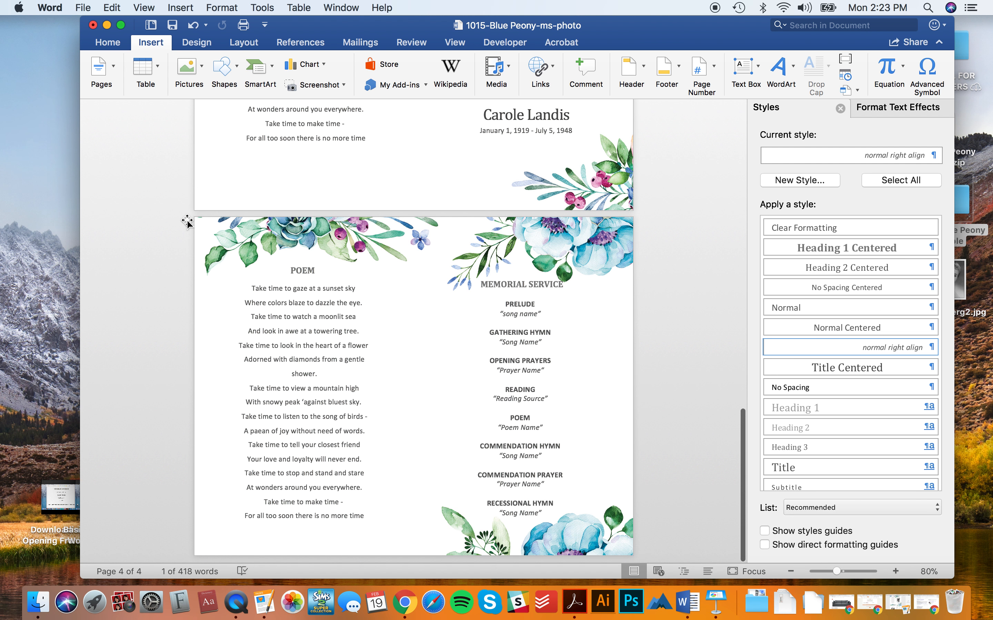
drag(570, 464, 571, 471)
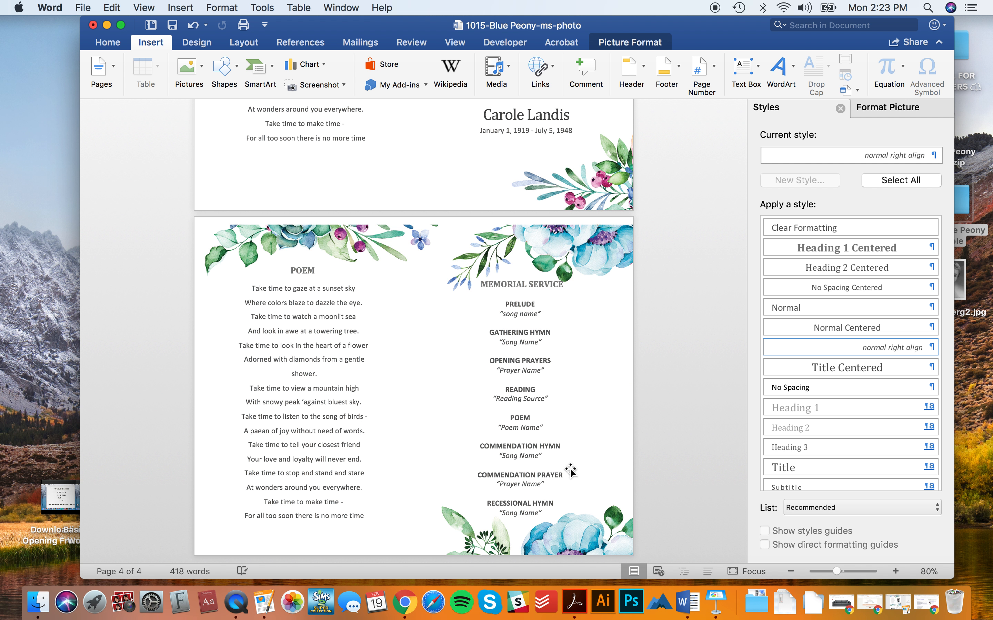
key(super+z)
click(650, 401)
- Push the top-left flower picture up past the page edge to about Left -0.17", Top -0.14"
drag(229, 243, 230, 242)
click(106, 201)
click(170, 229)
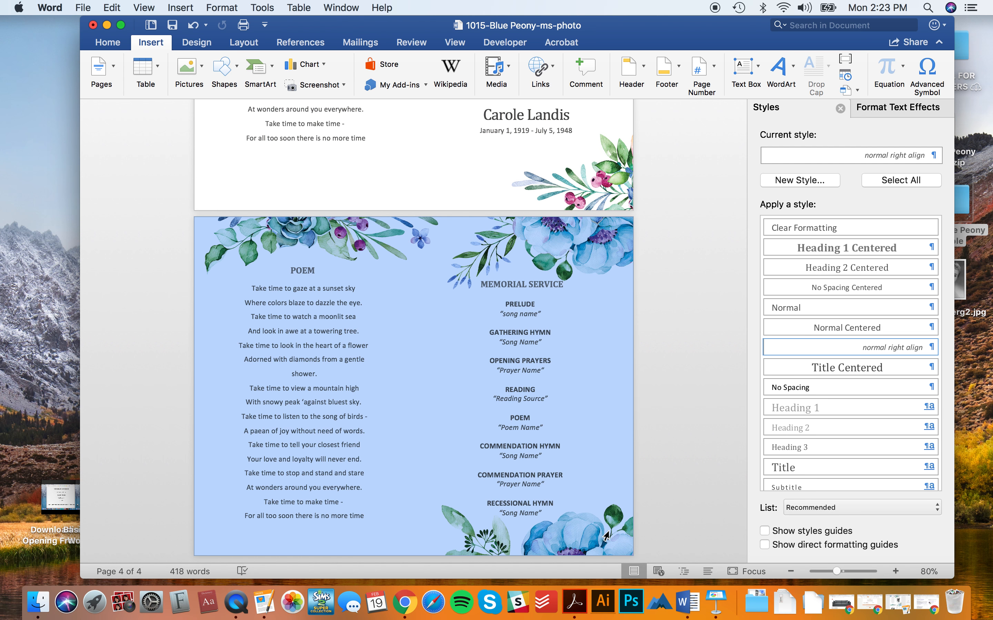
scroll(648, 559, up, 6)
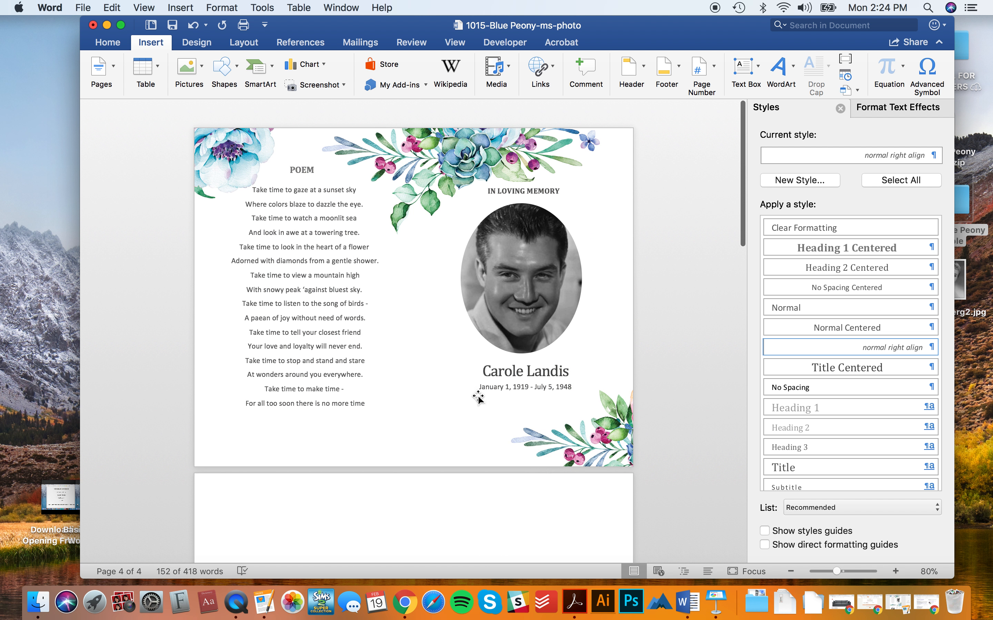
click(473, 485)
scroll(473, 487, up, 5)
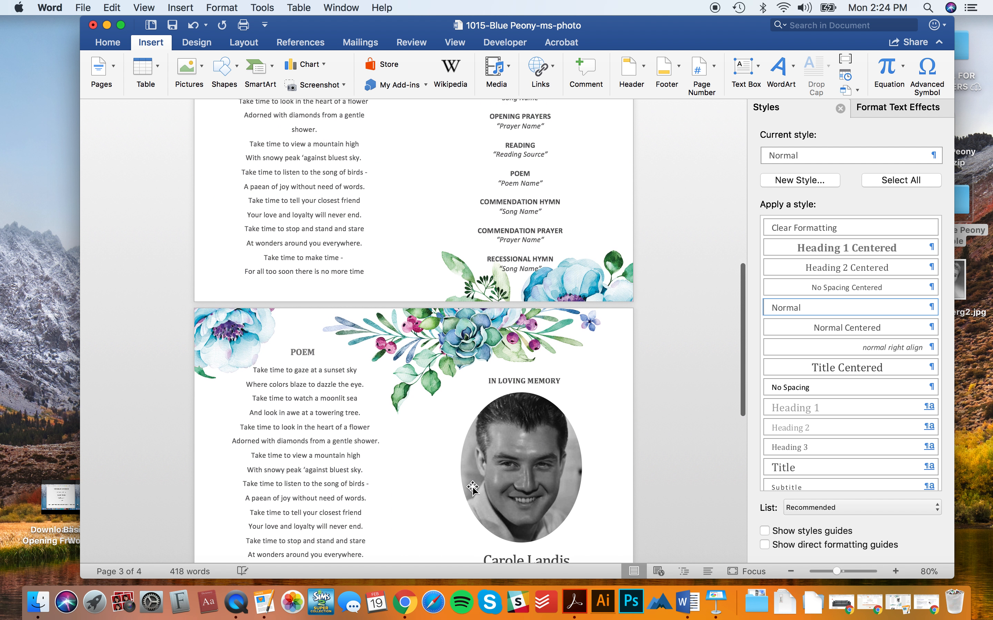
scroll(473, 487, down, 10)
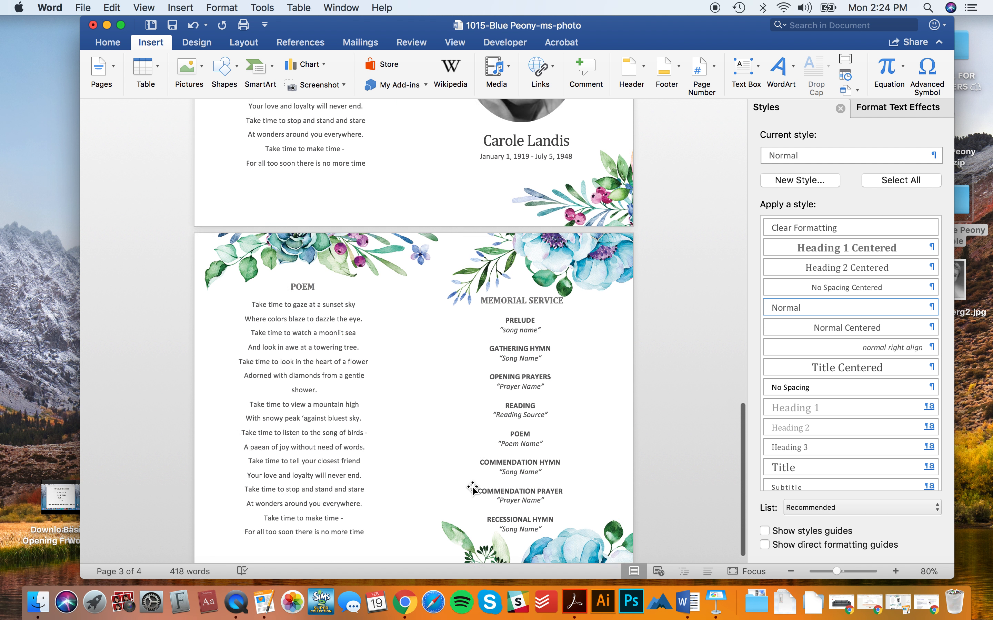
click(189, 352)
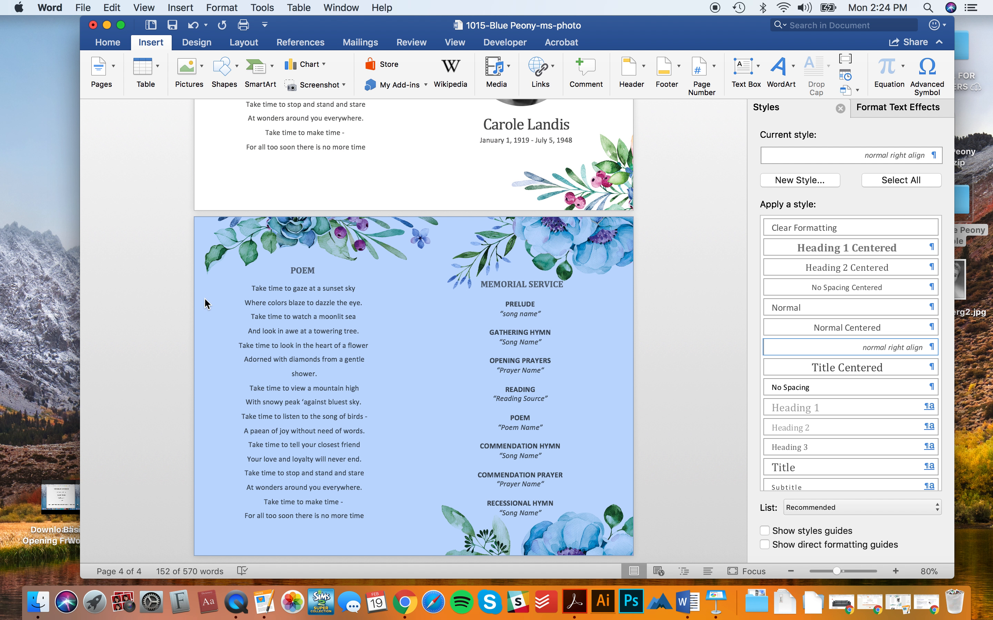
click(224, 303)
click(222, 250)
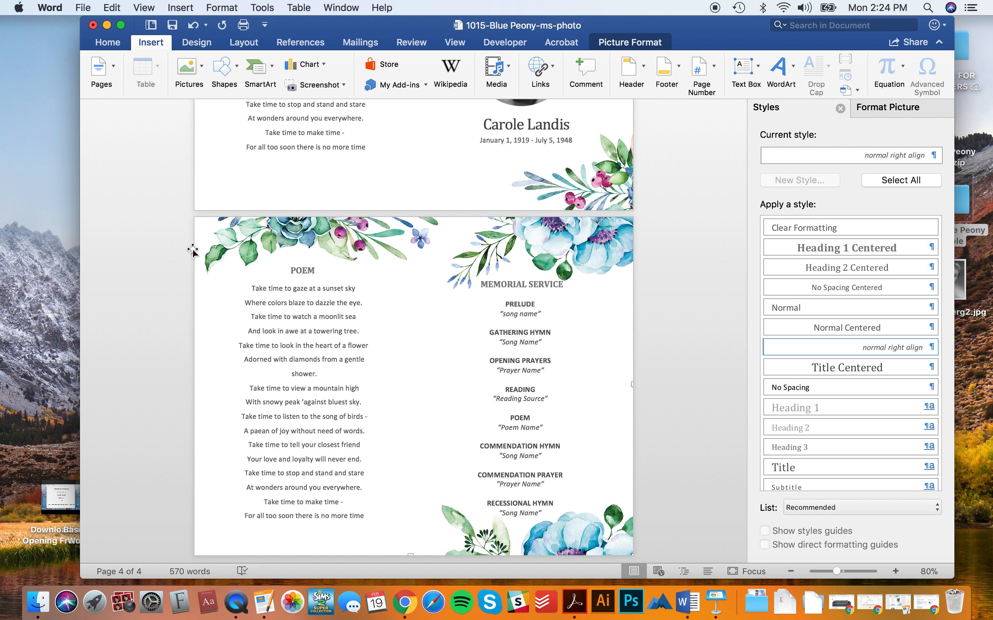
drag(181, 266, 373, 418)
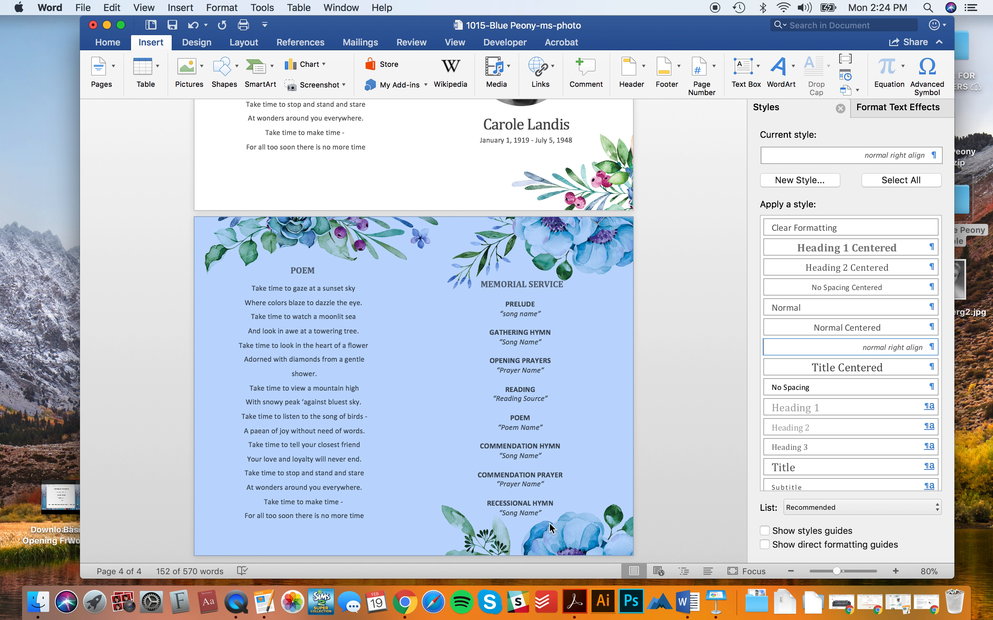
scroll(561, 388, up, 10)
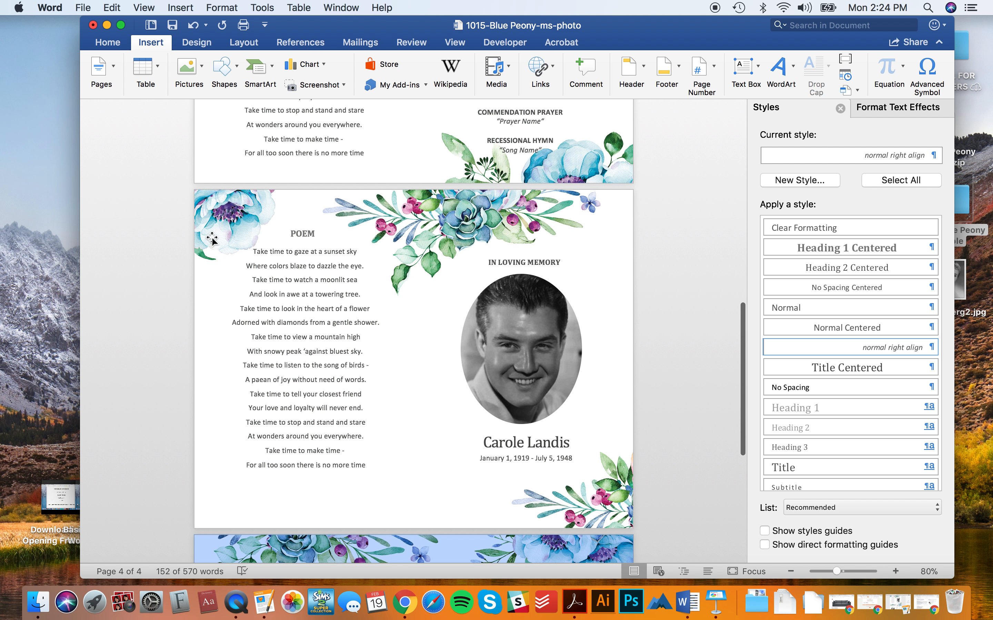
- Delete the portrait, name-and-dates box, IN LOVING MEMORY heading and poem box from page 3
click(503, 349)
key(Delete)
click(534, 433)
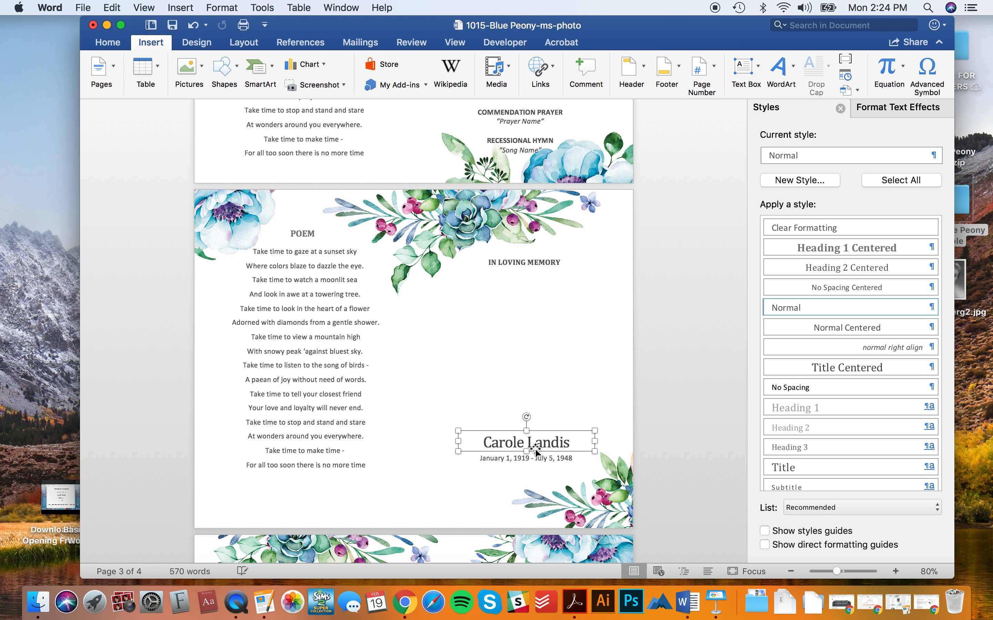
key(Delete)
click(531, 271)
key(Delete)
click(313, 261)
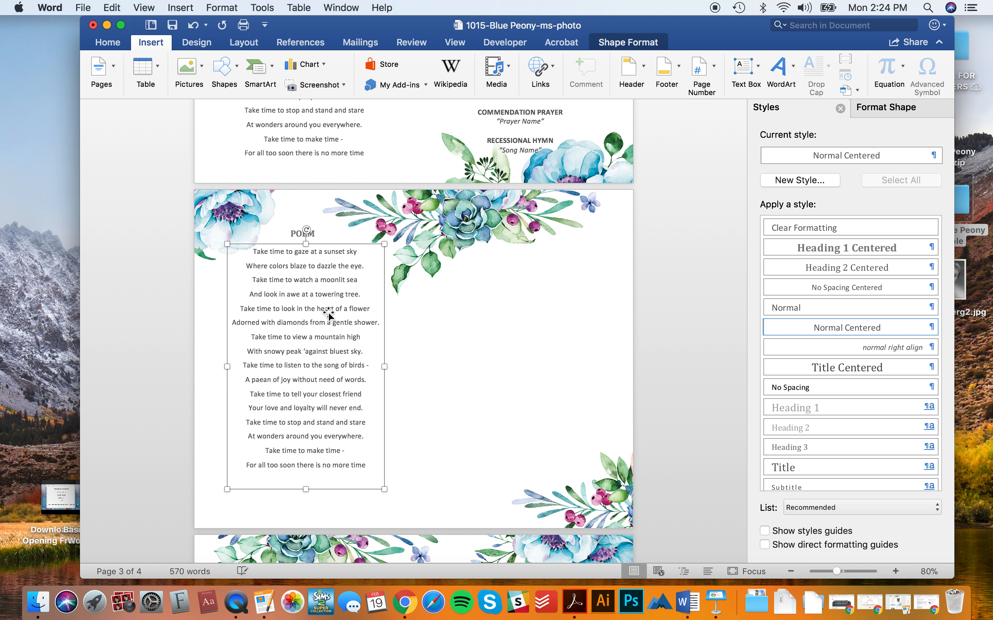
key(Delete)
scroll(313, 234, up, 5)
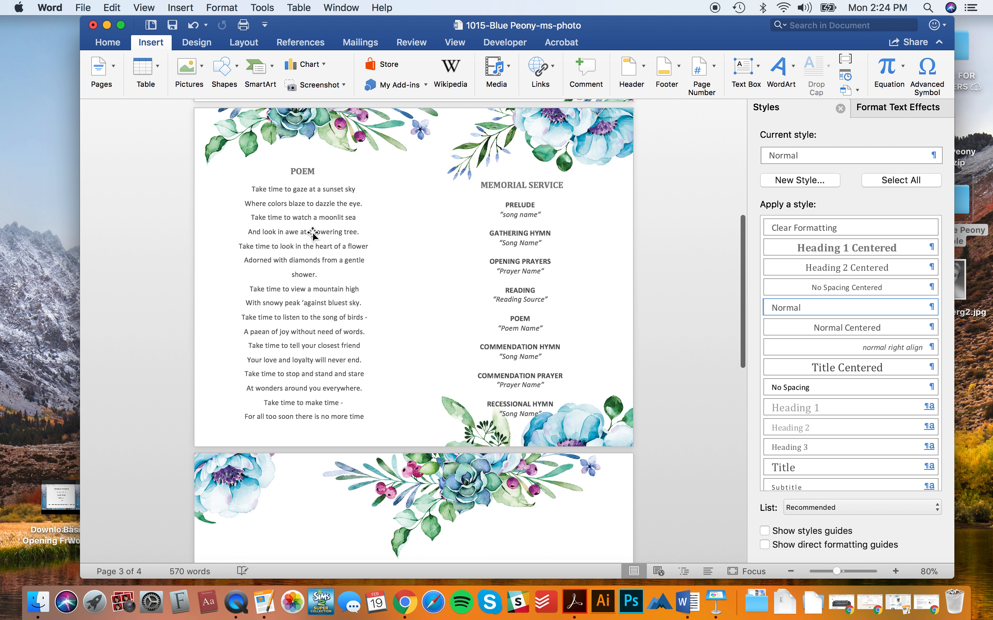
- Paste copies of page 2's poem, POEM title, service list and MEMORIAL SERVICE title onto the emptied page
click(317, 261)
shift+click(306, 169)
shift+click(544, 297)
shift+click(543, 187)
key(Up)
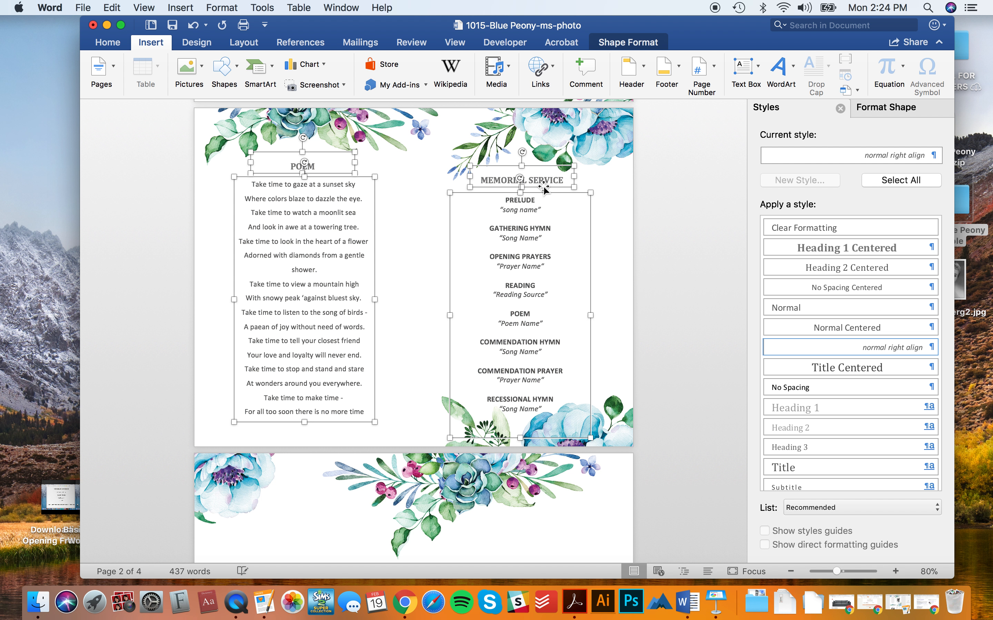
scroll(544, 187, down, 5)
click(543, 306)
key(super+v)
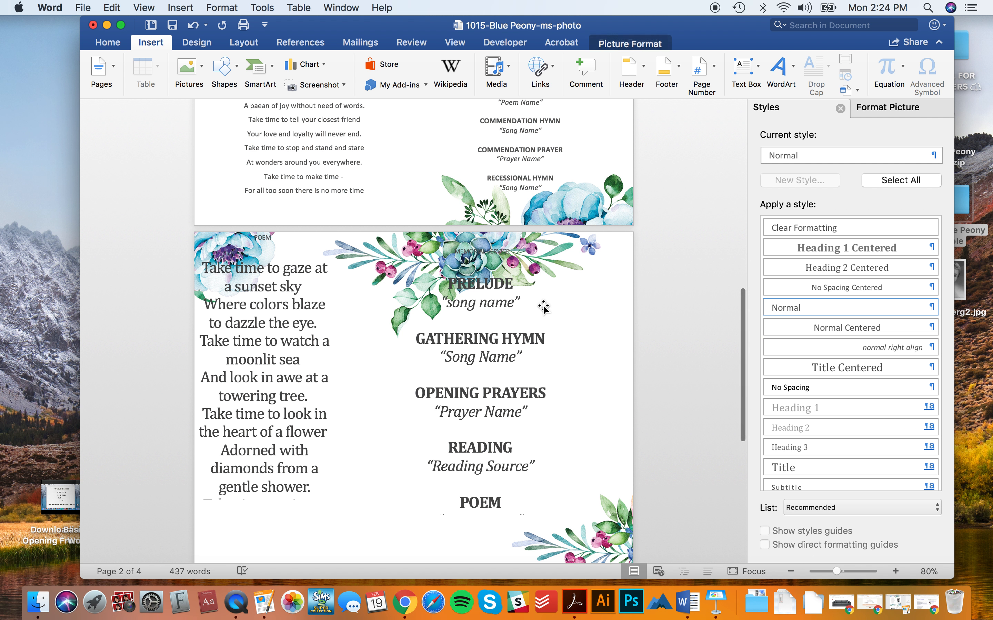
drag(482, 344, 533, 374)
- Remove the pasted service list and MEMORIAL SERVICE title, undoing the poem's oversized style
click(533, 373)
key(Delete)
click(520, 295)
key(Delete)
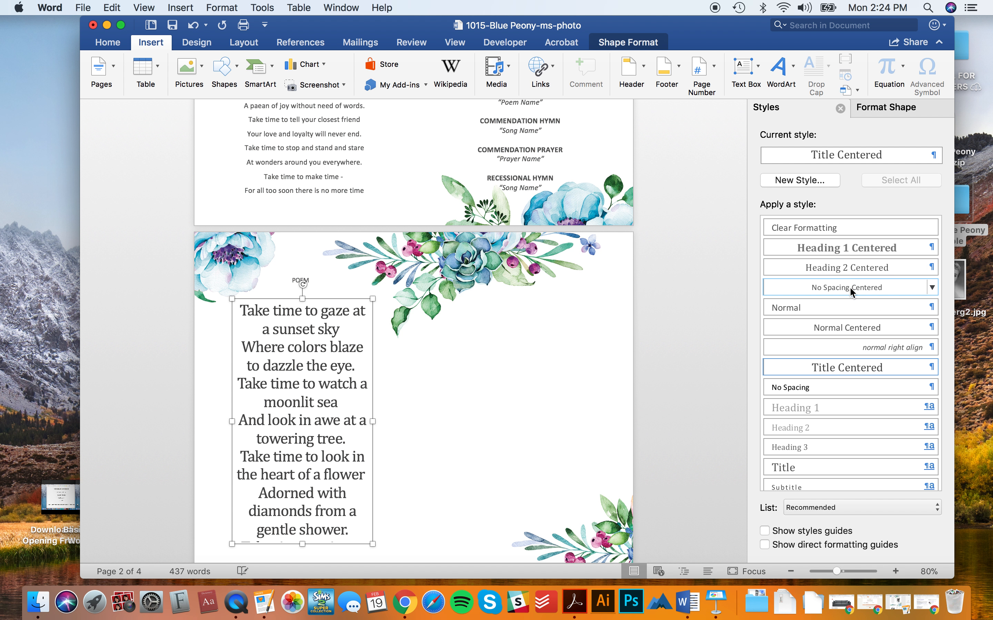
key(super+z)
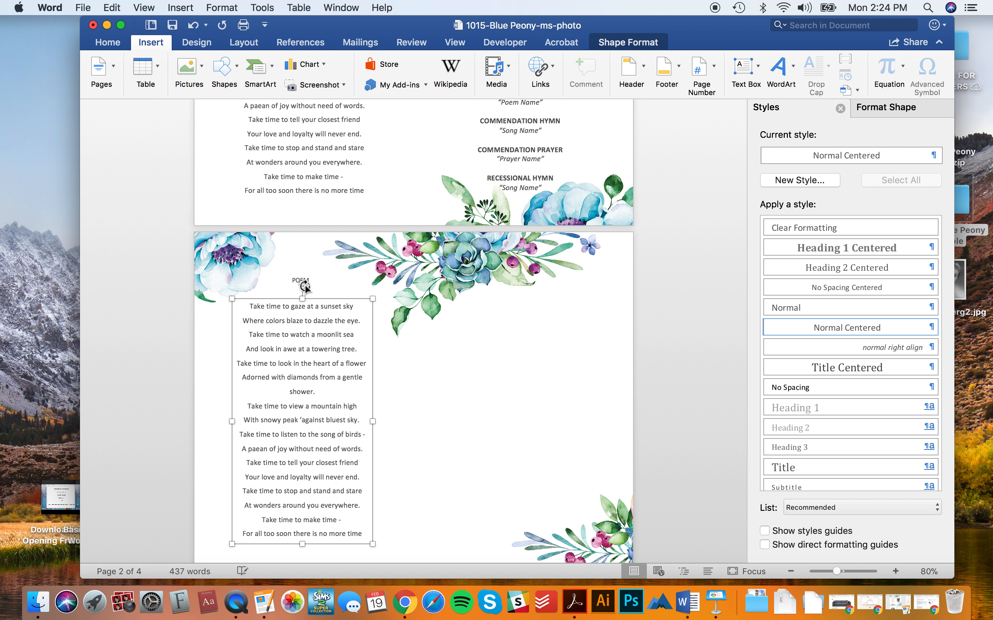
- Apply Heading 1 Centered to the POEM title, undoing a stray copy into the right column
click(295, 283)
click(849, 247)
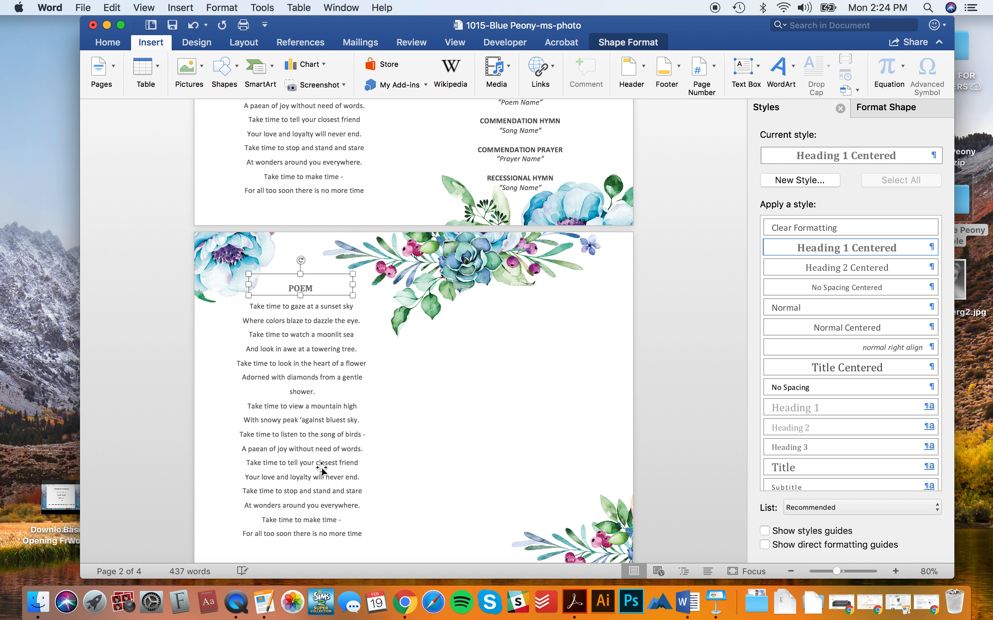
click(316, 426)
shift+click(300, 288)
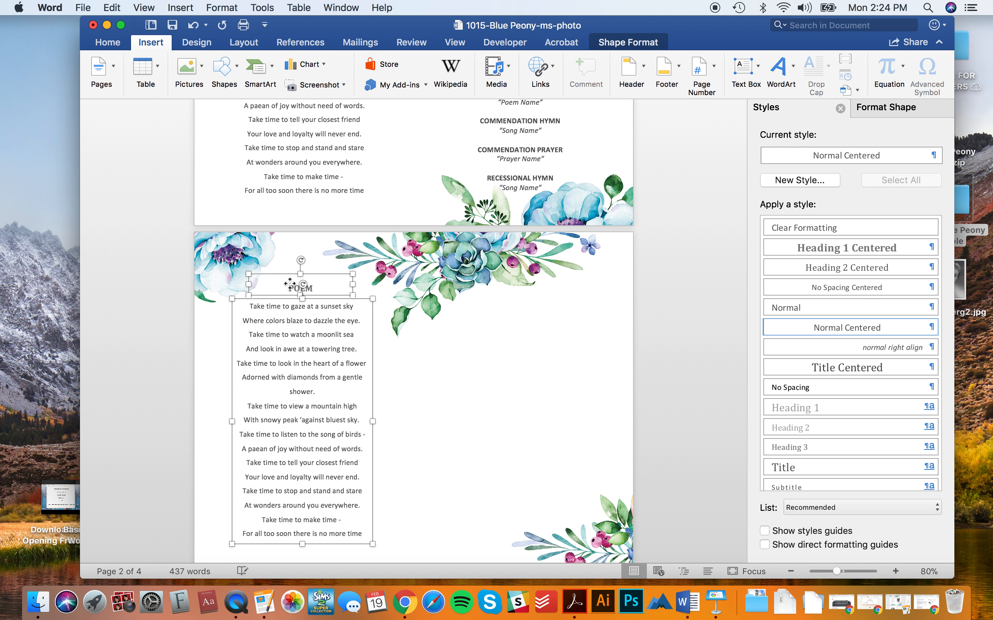
drag(287, 353, 518, 354)
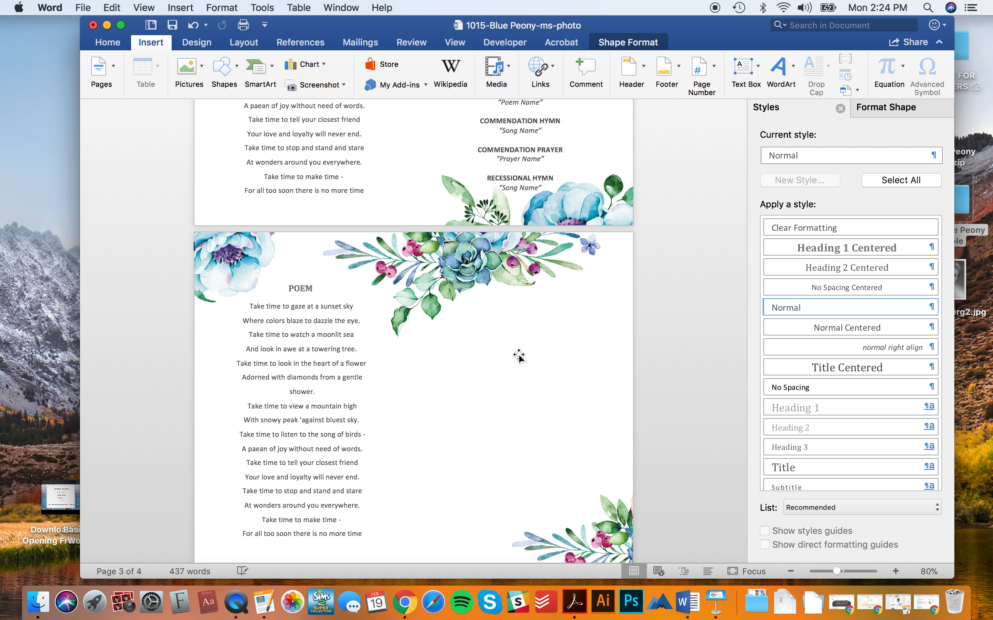
key(super+z)
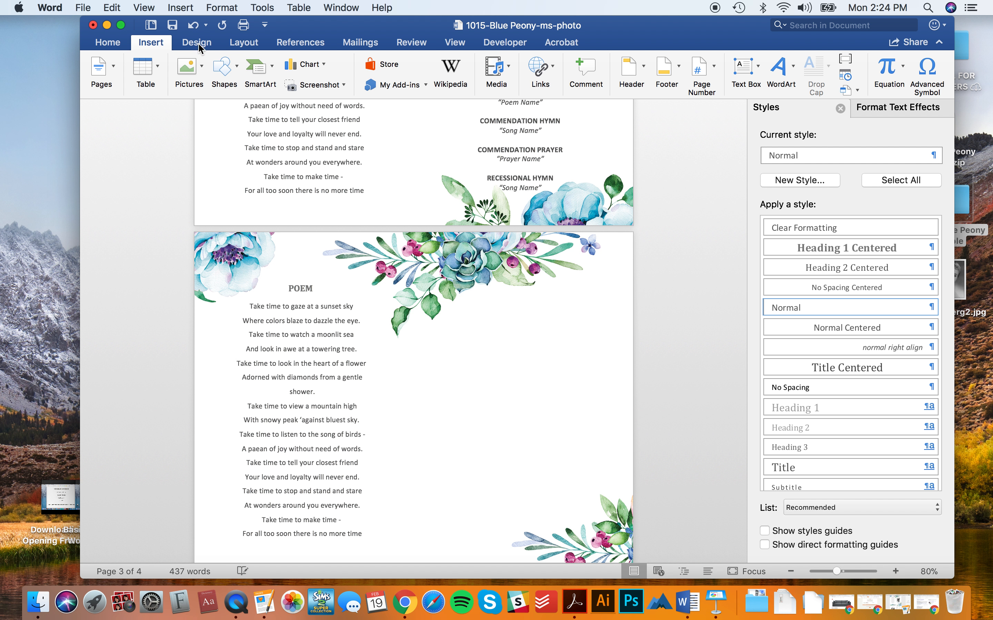
- Draw a grey rectangle placeholder to the right of the poem on page 3
click(240, 72)
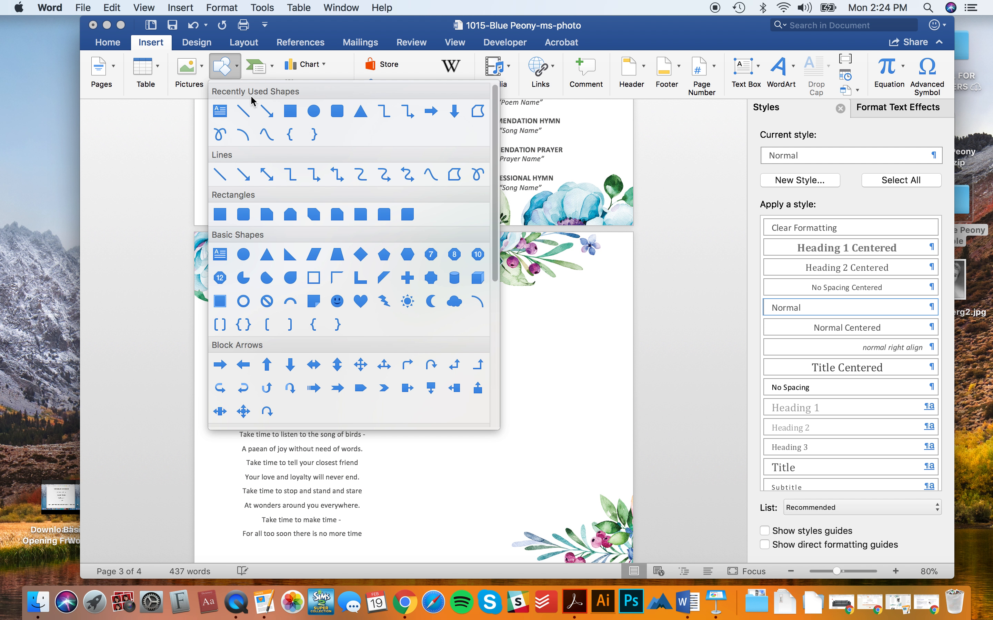
click(289, 107)
drag(469, 299, 542, 404)
drag(492, 339, 471, 324)
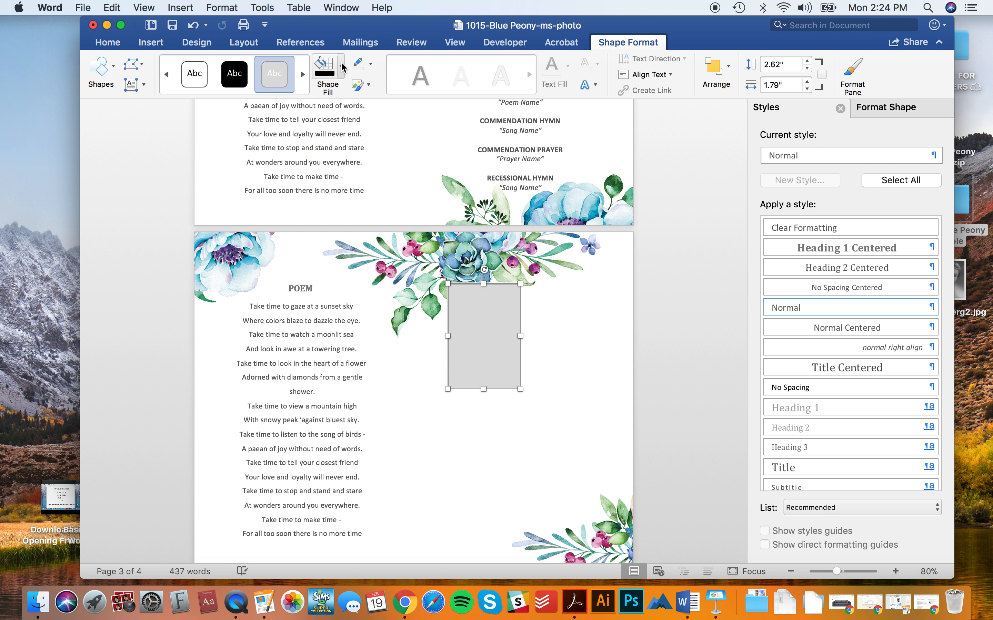
- Remove the rectangle's outline and duplicate it into a 2x2 grid of placeholders
click(369, 64)
click(378, 88)
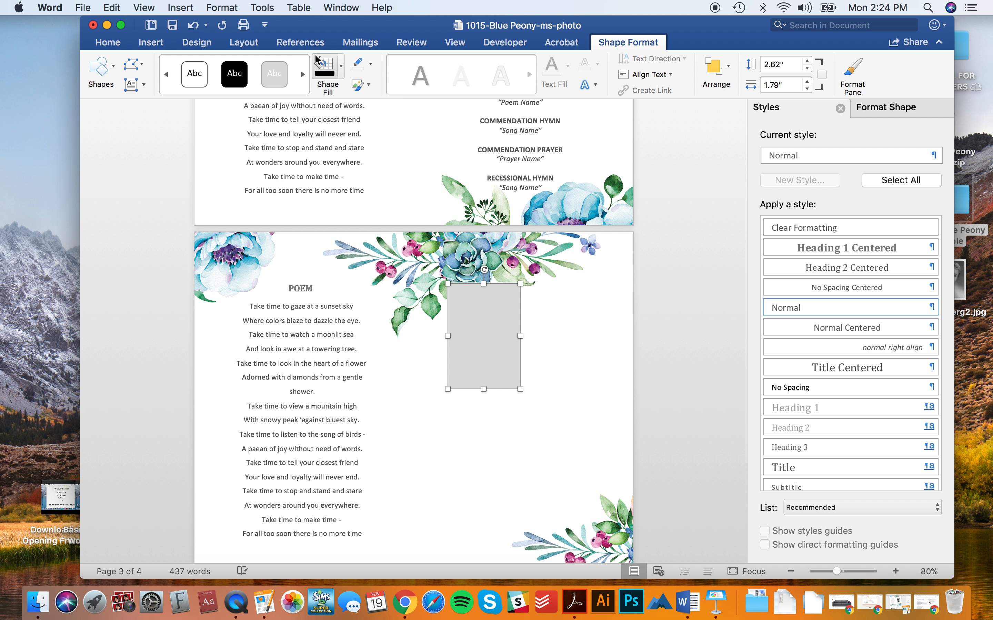
drag(488, 344, 488, 471)
click(571, 327)
click(482, 361)
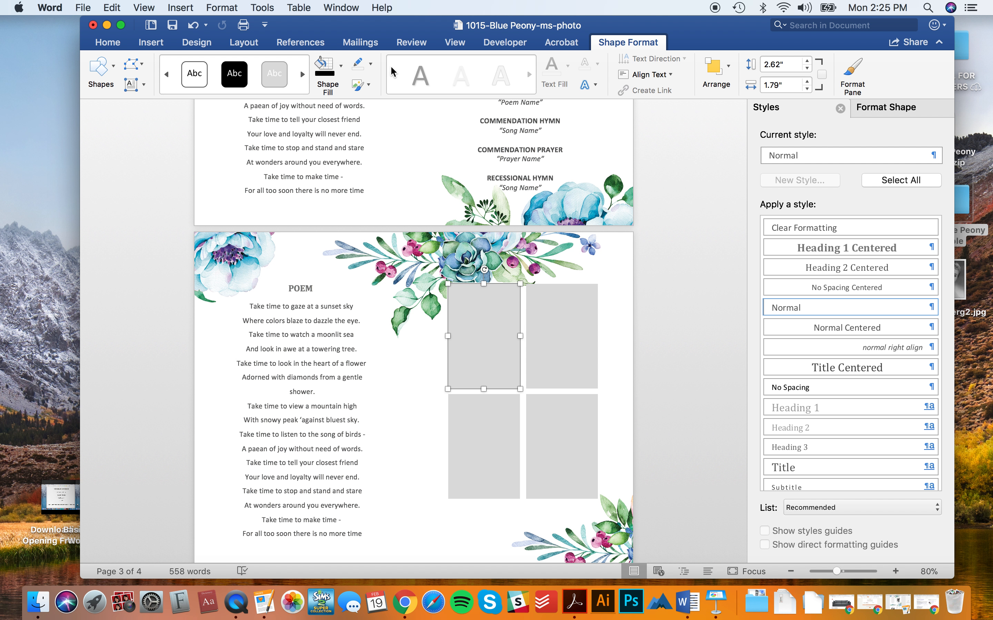
click(342, 65)
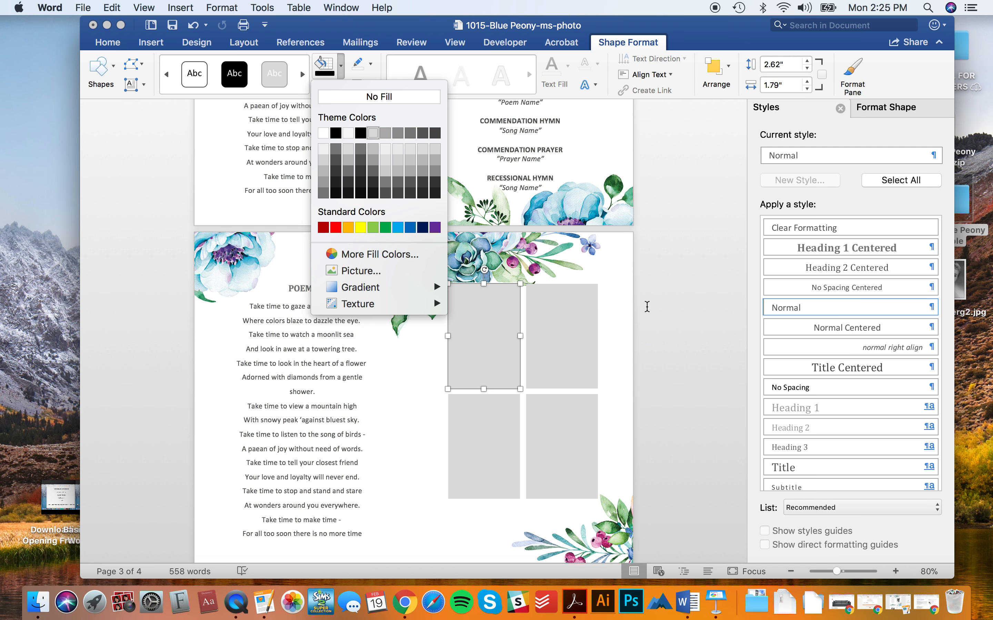
click(669, 309)
- Scroll from page 3 back up to the portrait page with the IN LOVING MEMORY heading
scroll(521, 387, down, 10)
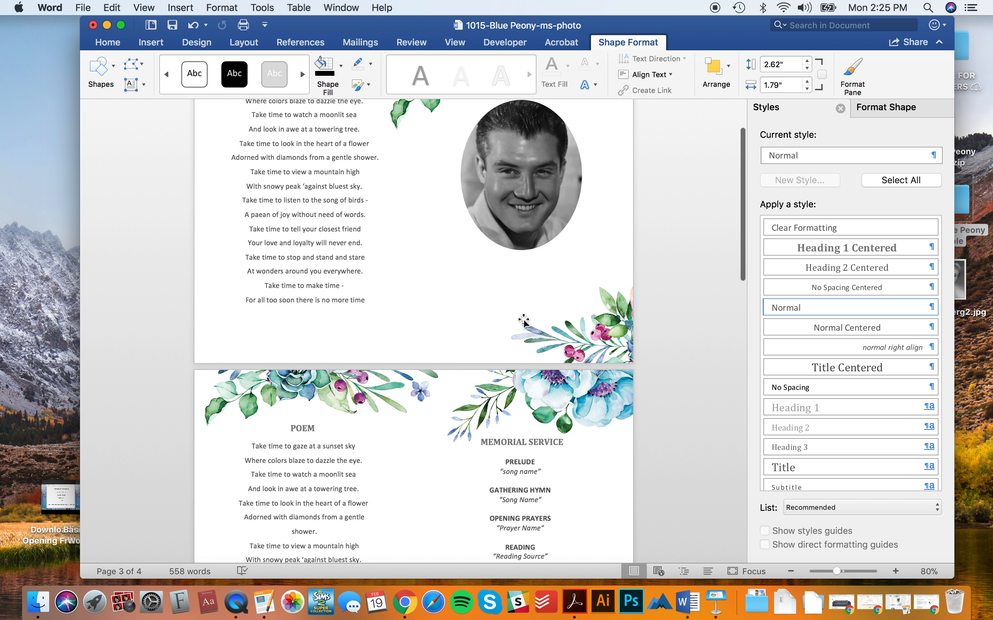
scroll(524, 320, up, 5)
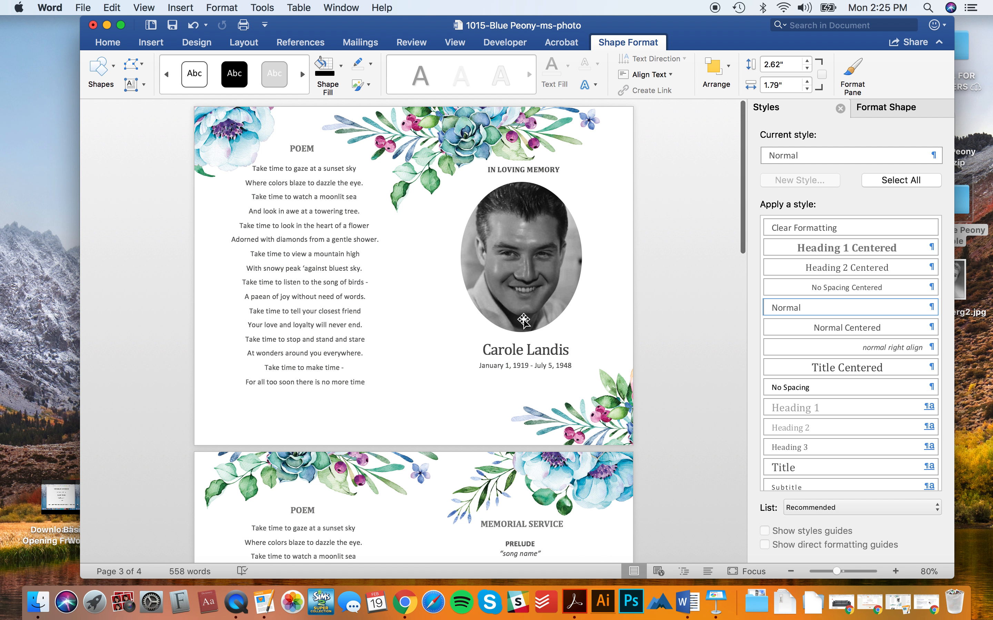
scroll(524, 320, down, 3)
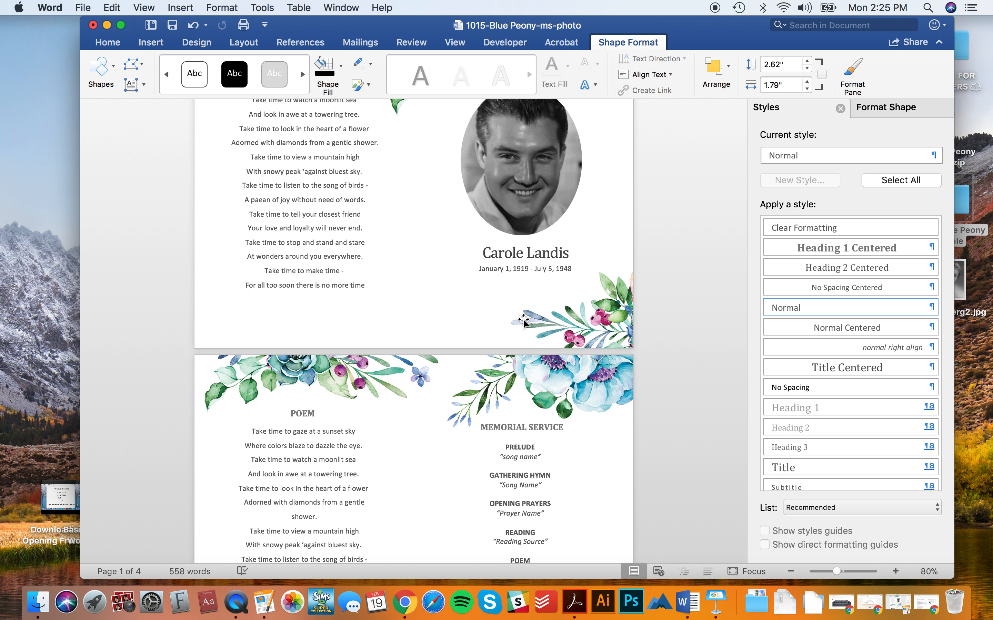
scroll(524, 320, up, 1)
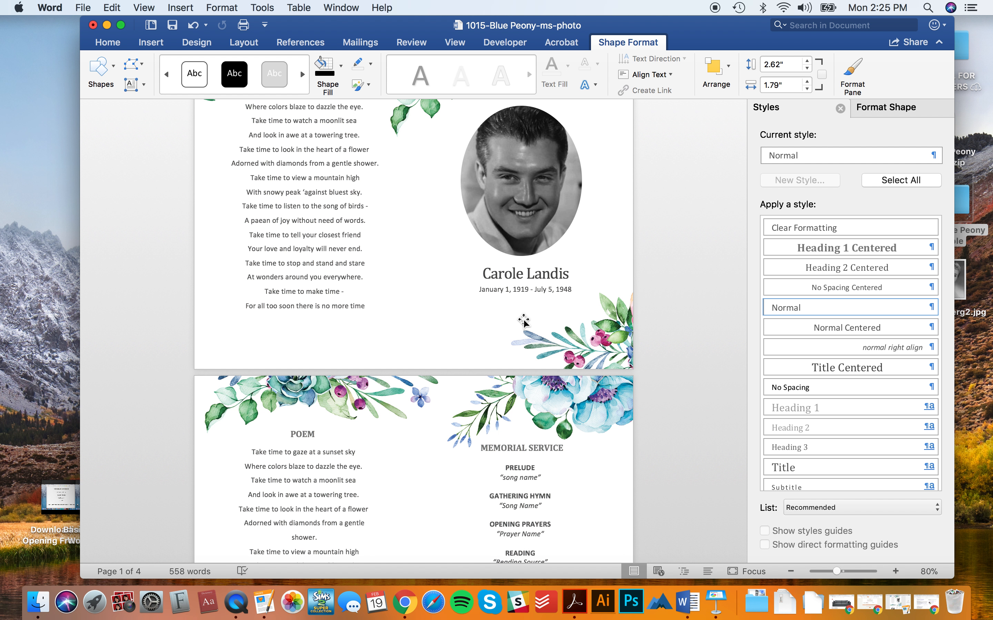
scroll(524, 321, up, 4)
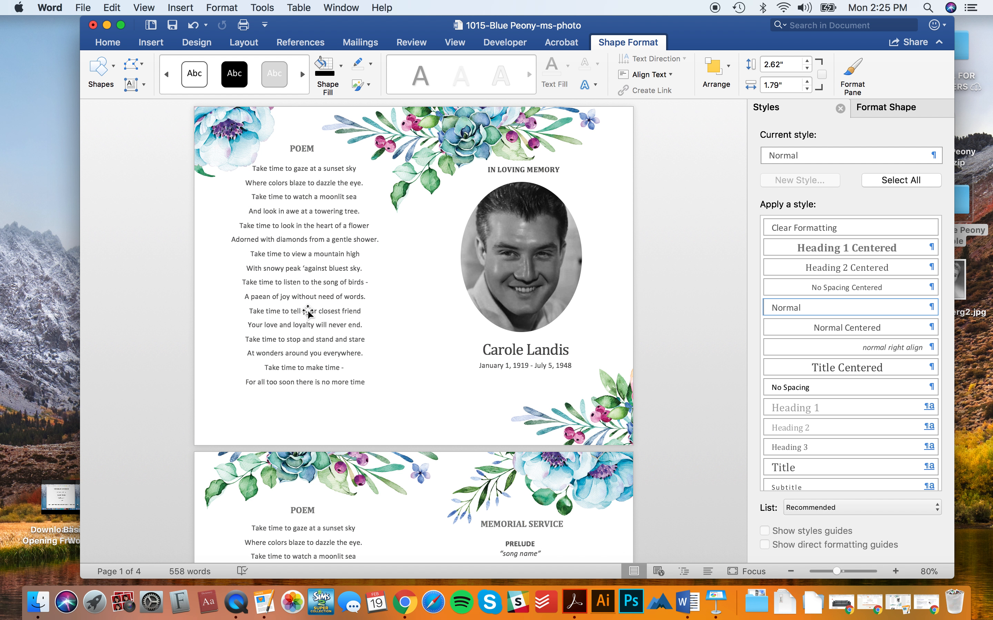
scroll(308, 312, down, 6)
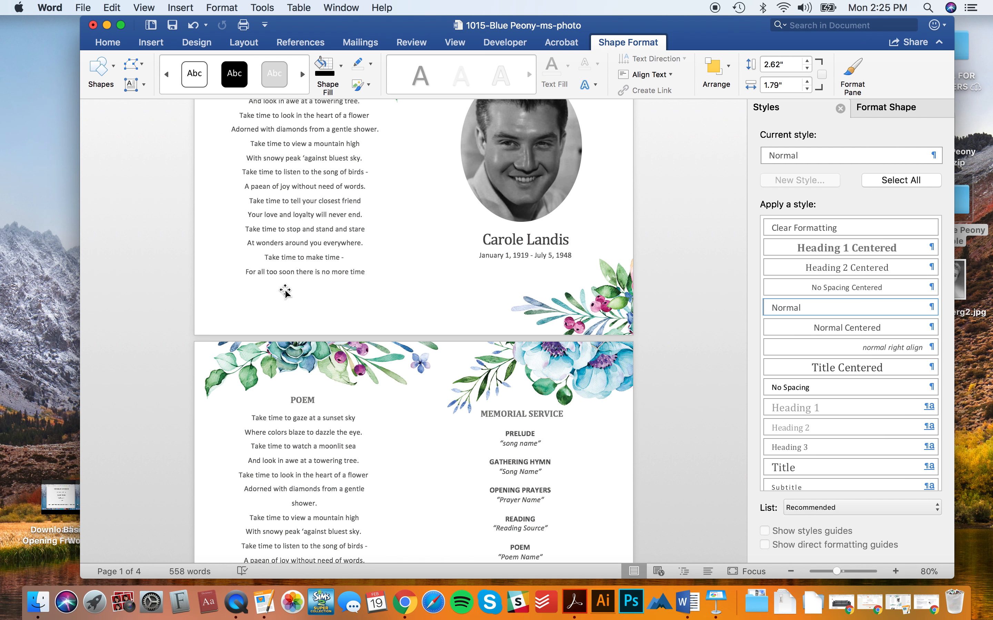
scroll(512, 363, down, 1)
scroll(513, 364, down, 10)
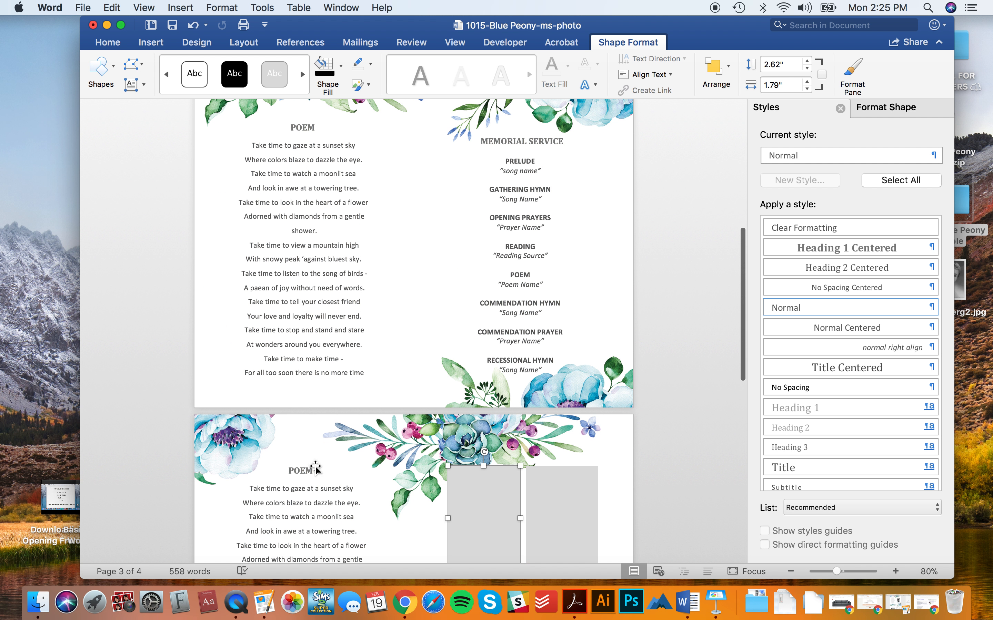
scroll(397, 443, down, 10)
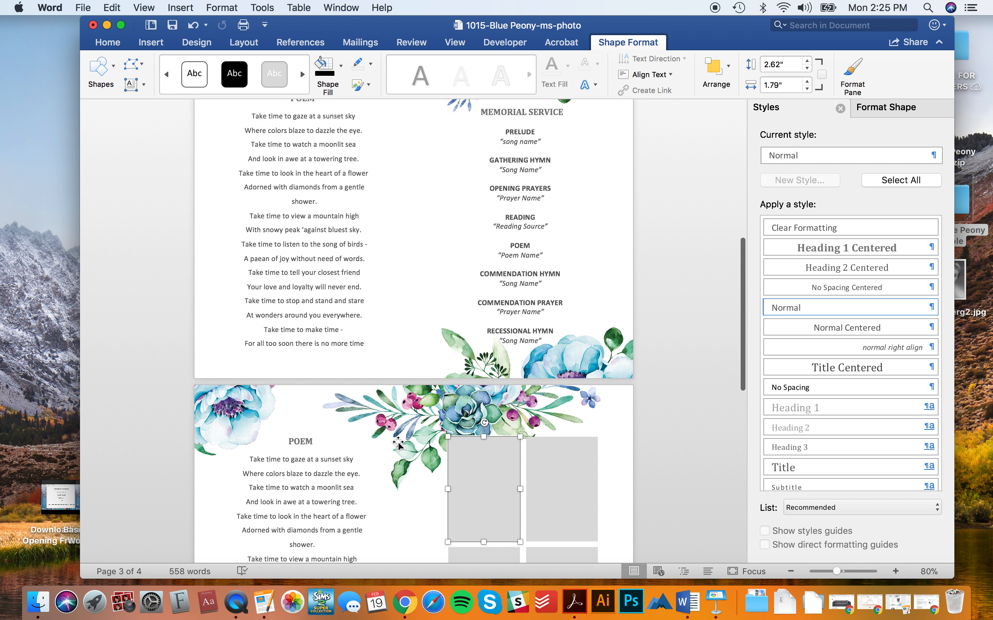
scroll(459, 534, down, 10)
scroll(369, 381, up, 1)
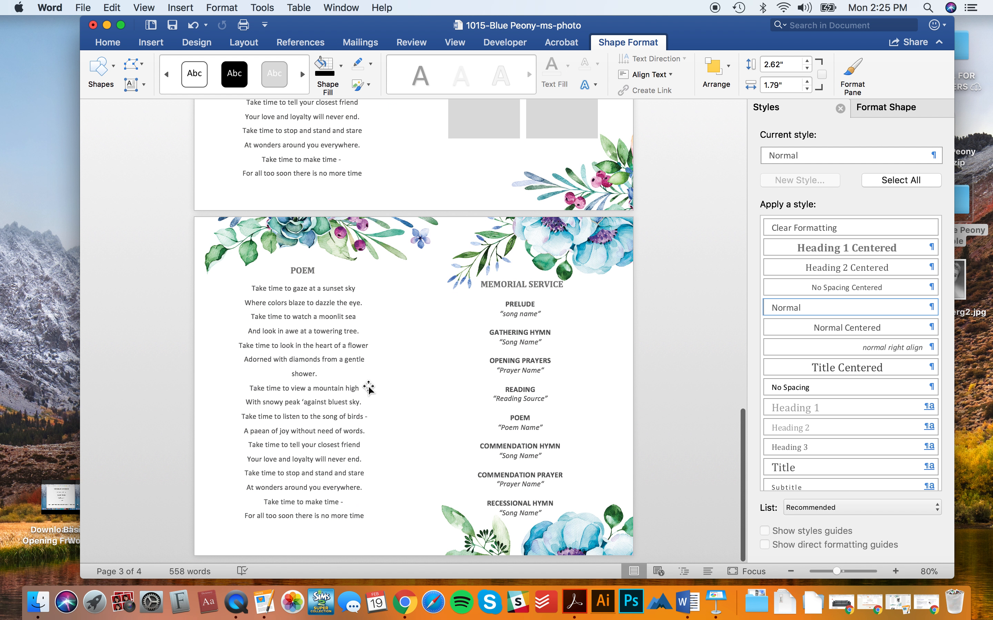
scroll(445, 339, up, 6)
scroll(445, 339, up, 20)
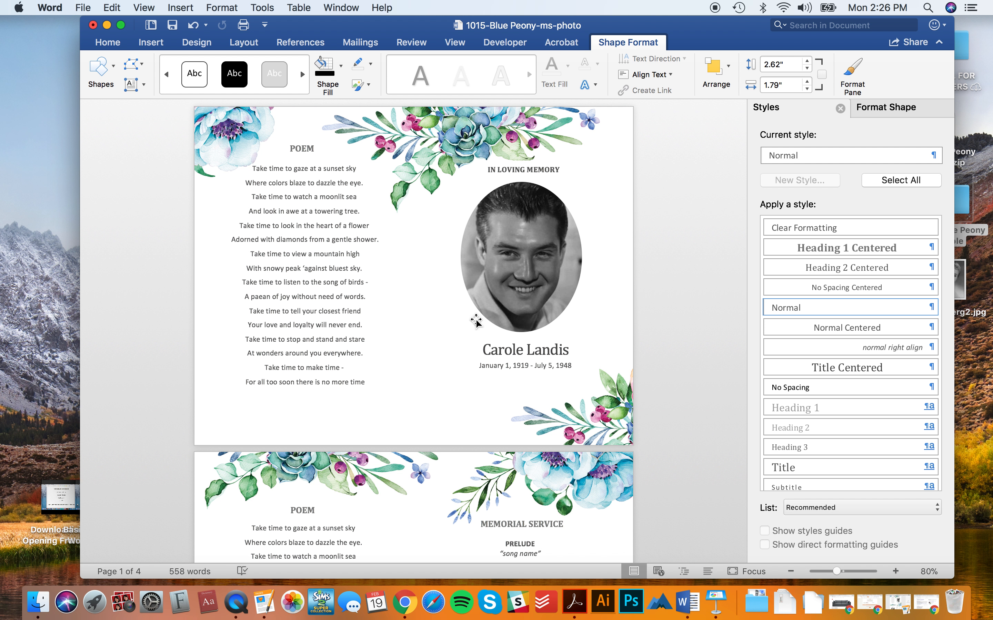
click(514, 354)
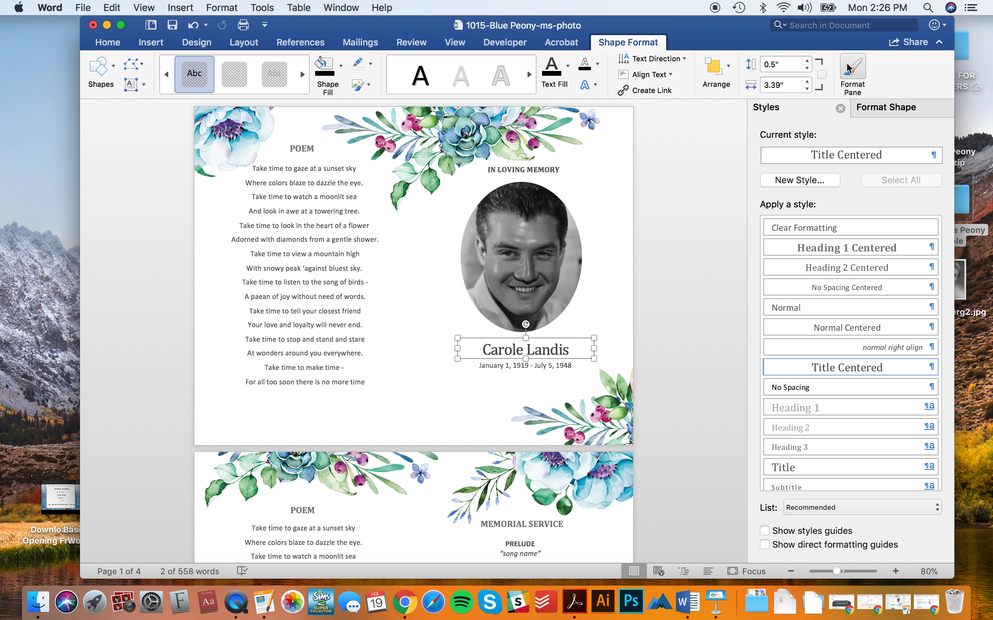
scroll(580, 376, down, 5)
scroll(580, 376, up, 1)
click(518, 349)
click(523, 328)
scroll(556, 328, up, 4)
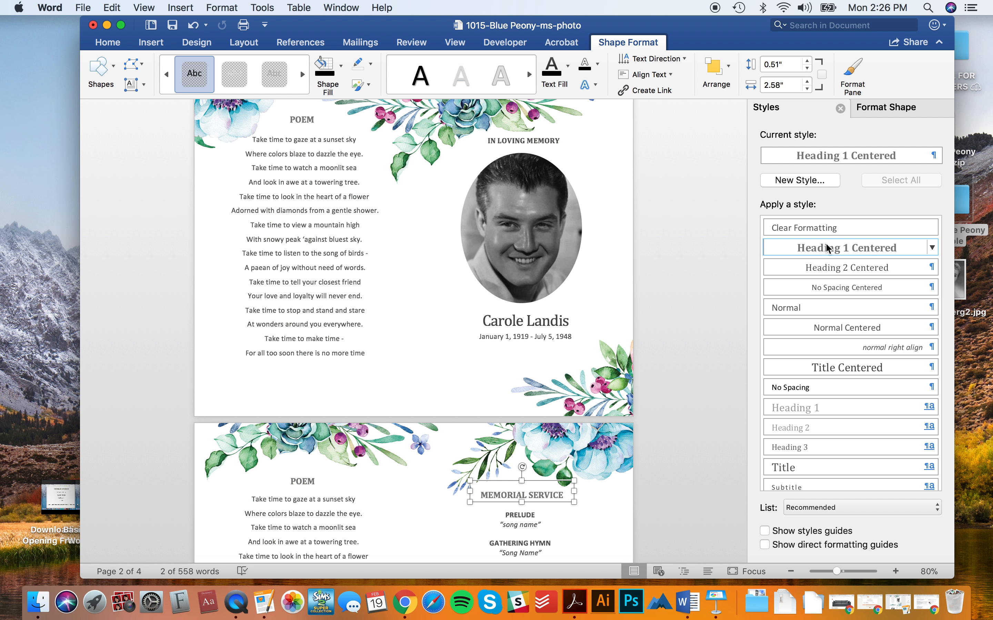
click(838, 248)
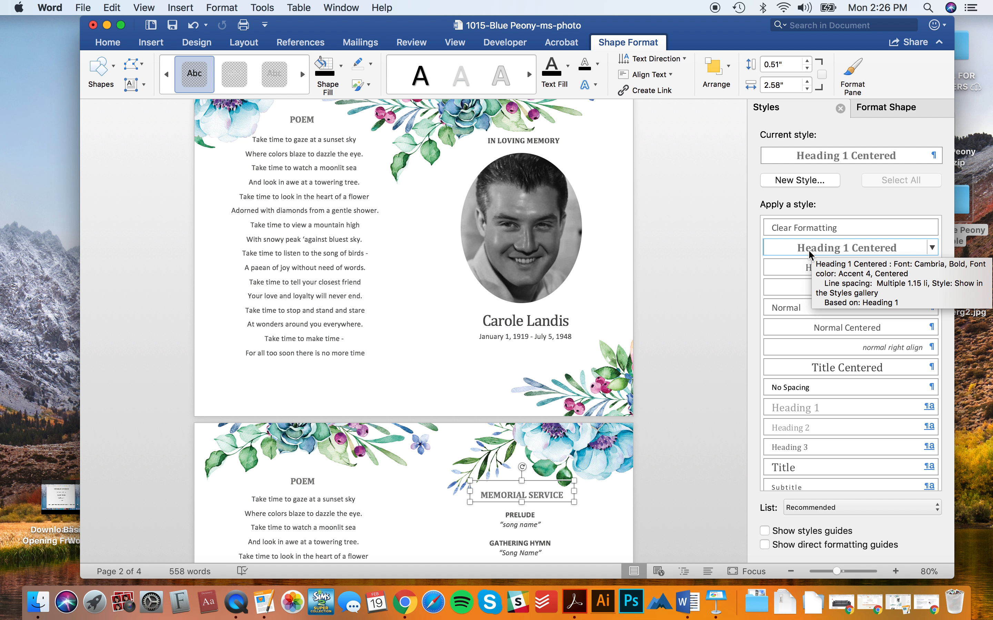
click(548, 142)
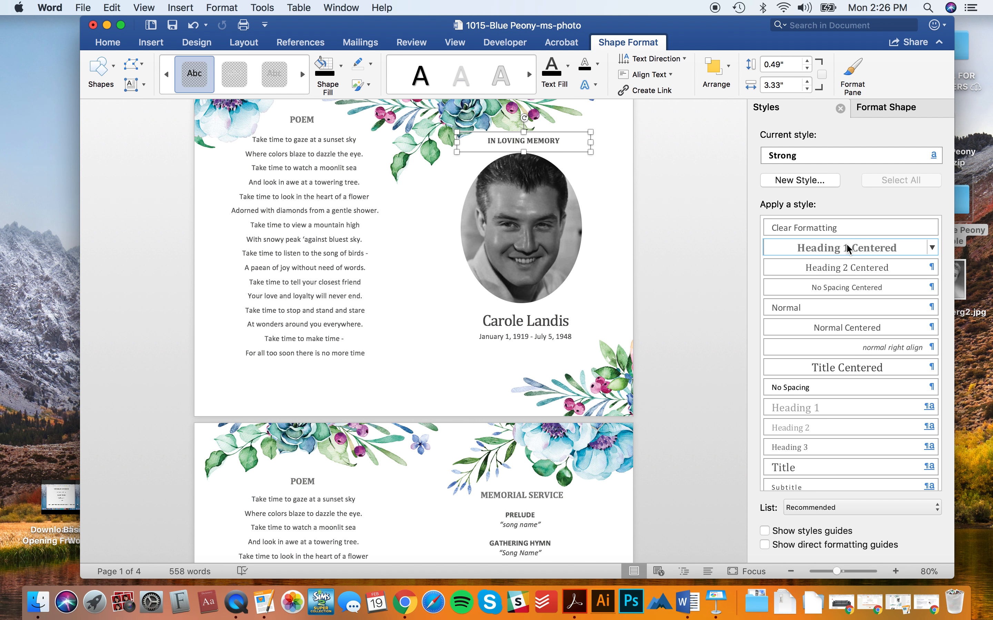
click(669, 206)
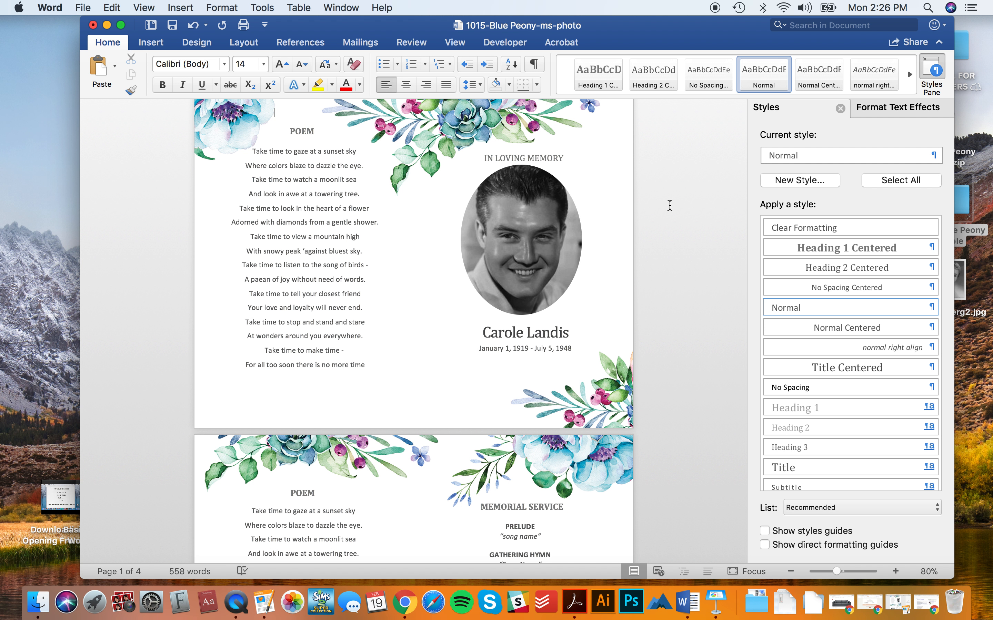
key(super+z)
key(super+z)
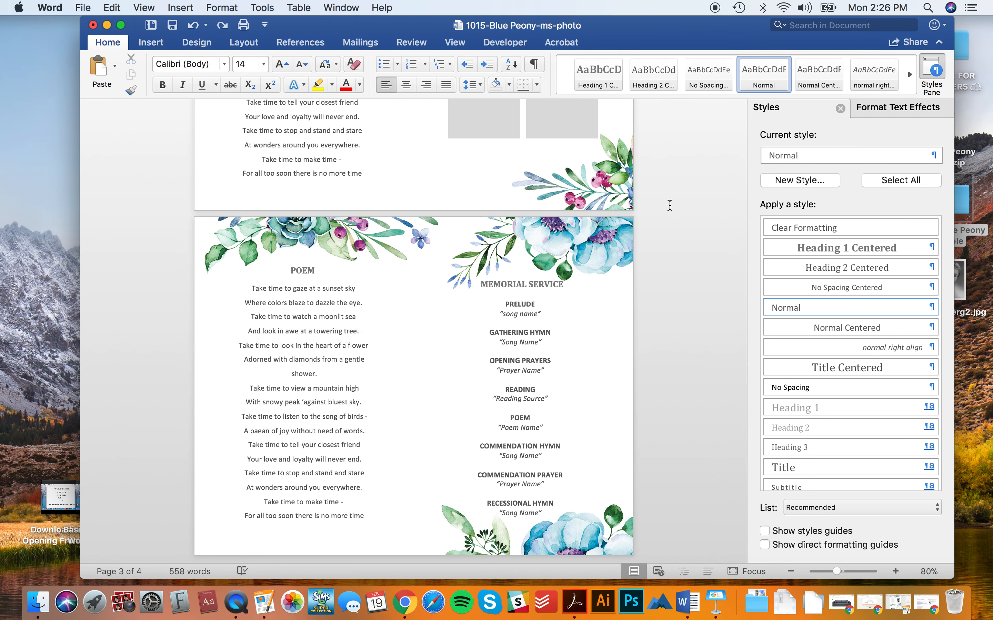
scroll(669, 205, up, 15)
scroll(671, 206, down, 4)
scroll(670, 207, up, 8)
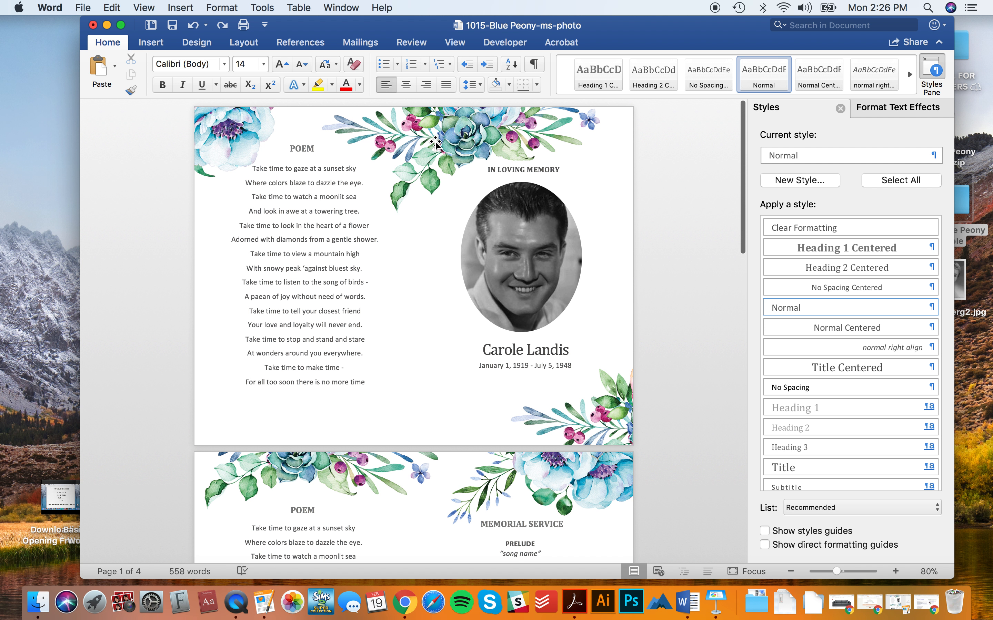
scroll(365, 388, down, 7)
scroll(494, 533, down, 8)
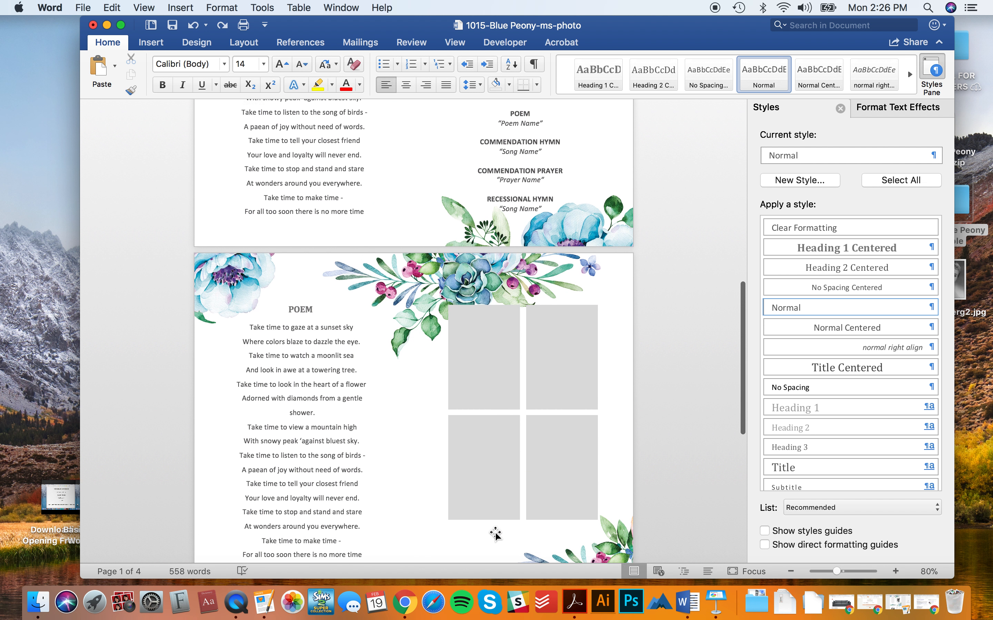
scroll(495, 533, down, 5)
scroll(495, 534, up, 12)
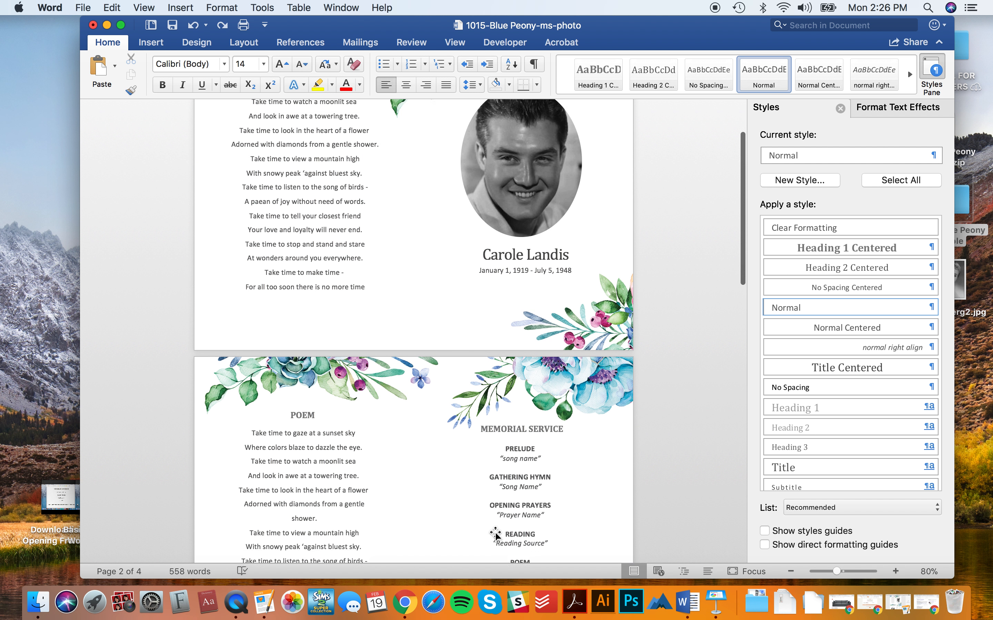
scroll(495, 533, up, 1)
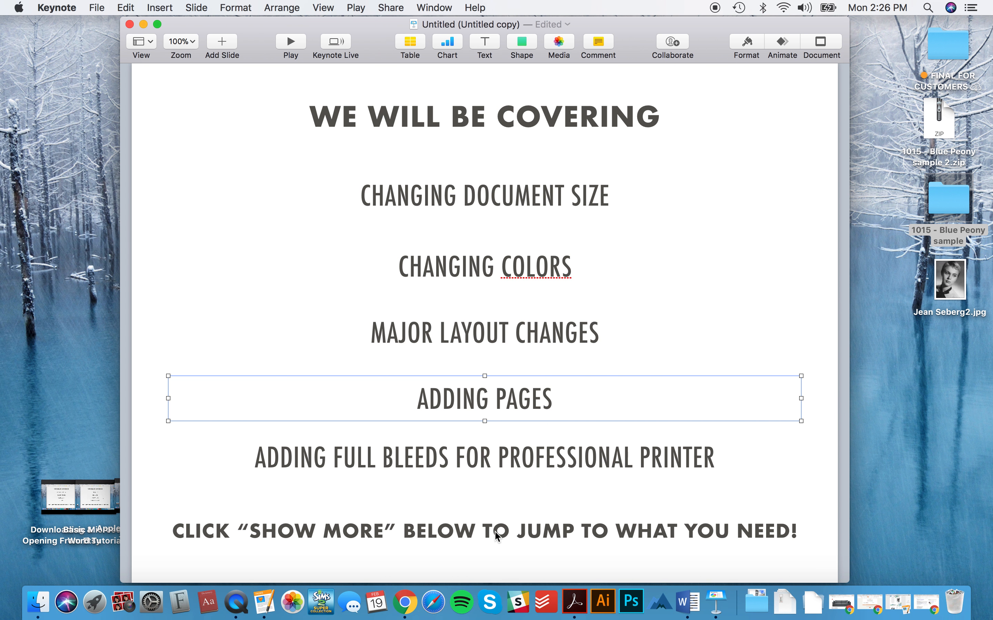
scroll(496, 535, down, 1)
click(535, 457)
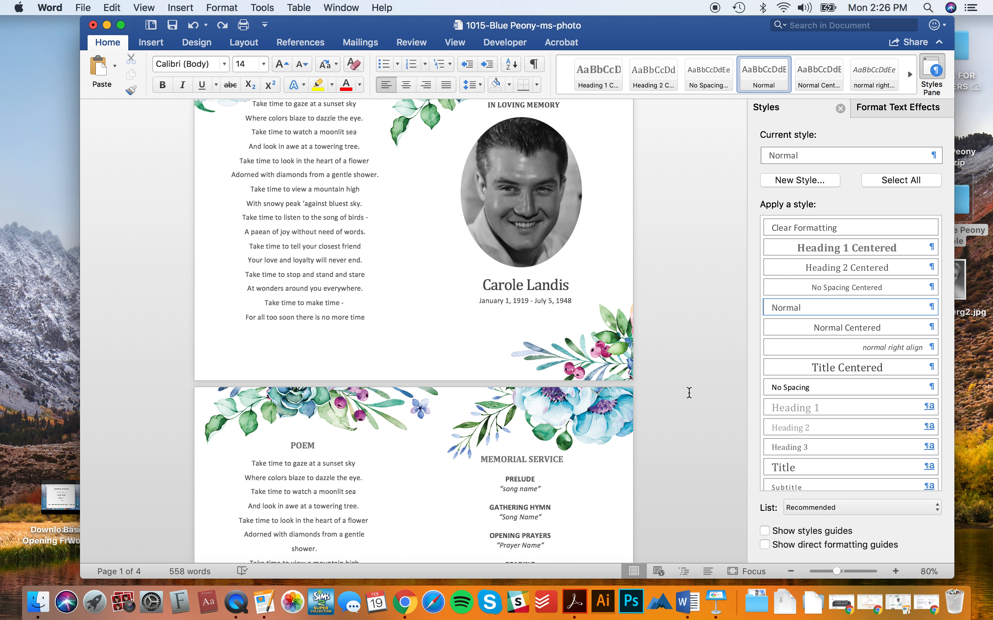
scroll(689, 393, up, 3)
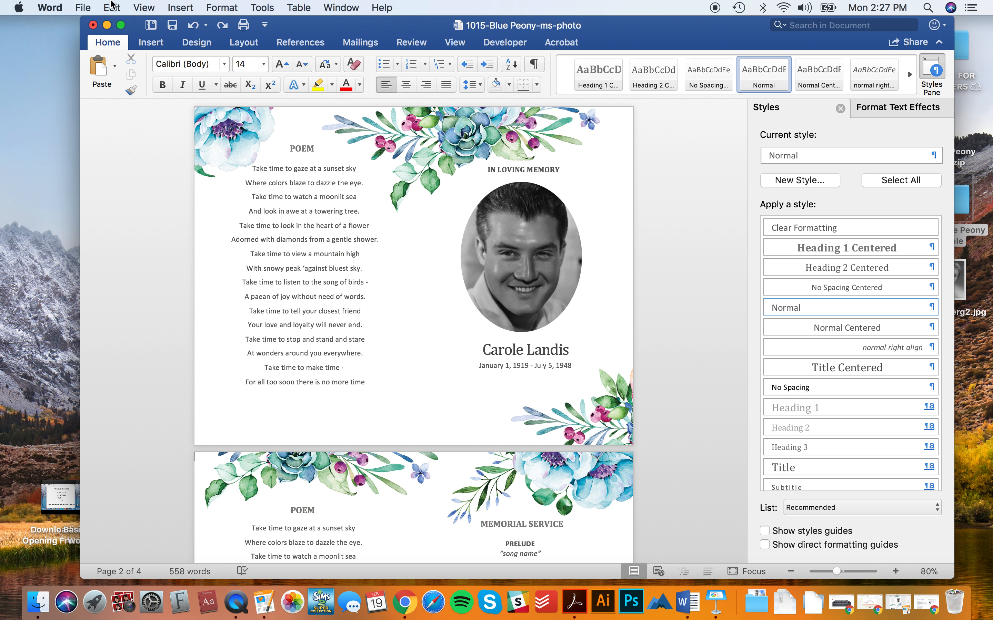
- Apply the Edge to Edge custom paper size (8.5 x 11 in, zero non-printable margins)
click(89, 6)
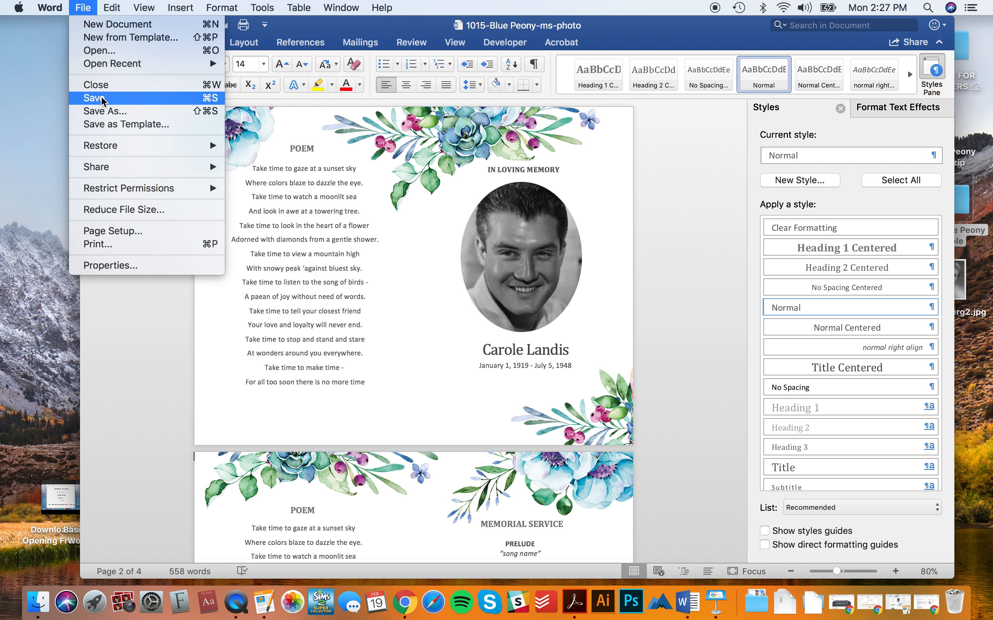
click(113, 231)
click(455, 201)
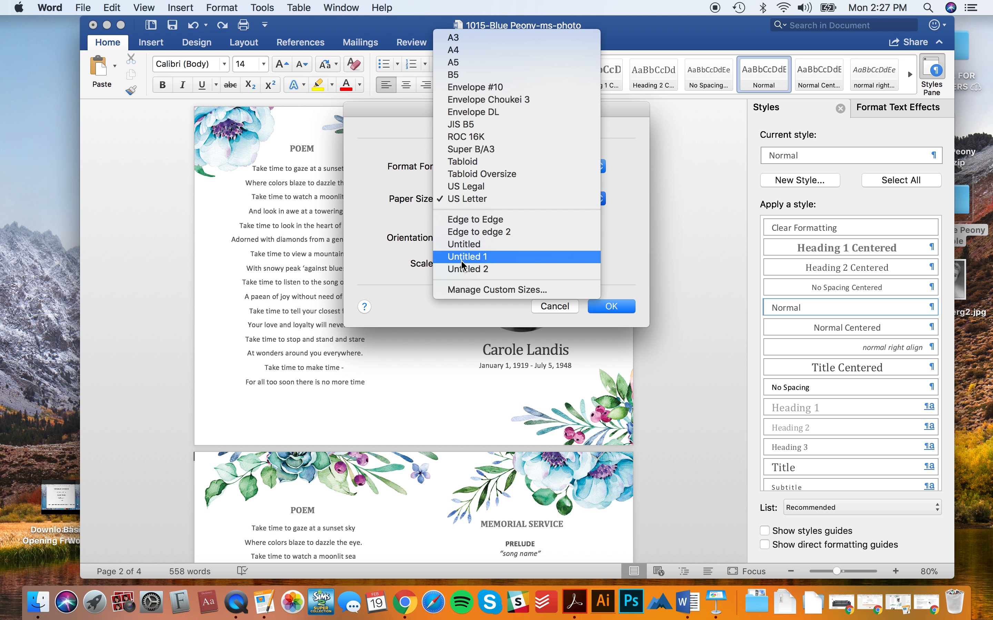
click(472, 290)
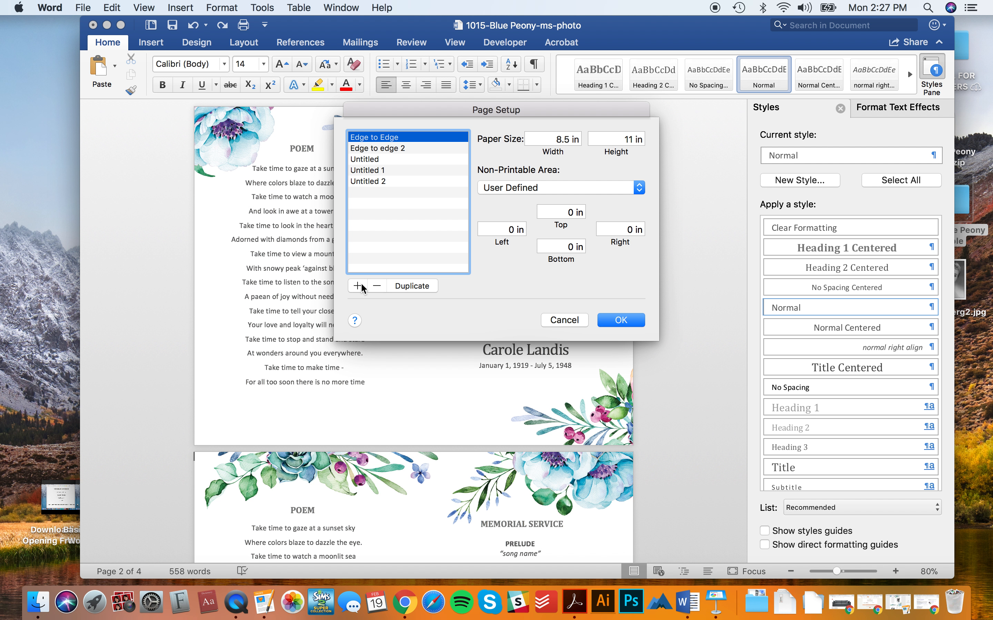
click(548, 187)
click(516, 206)
click(627, 322)
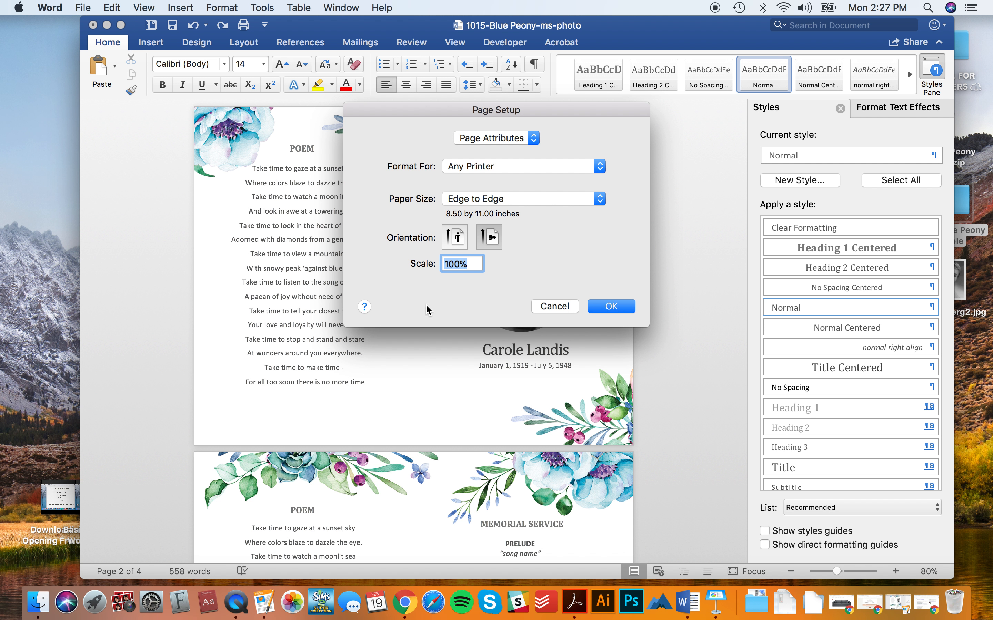
click(629, 306)
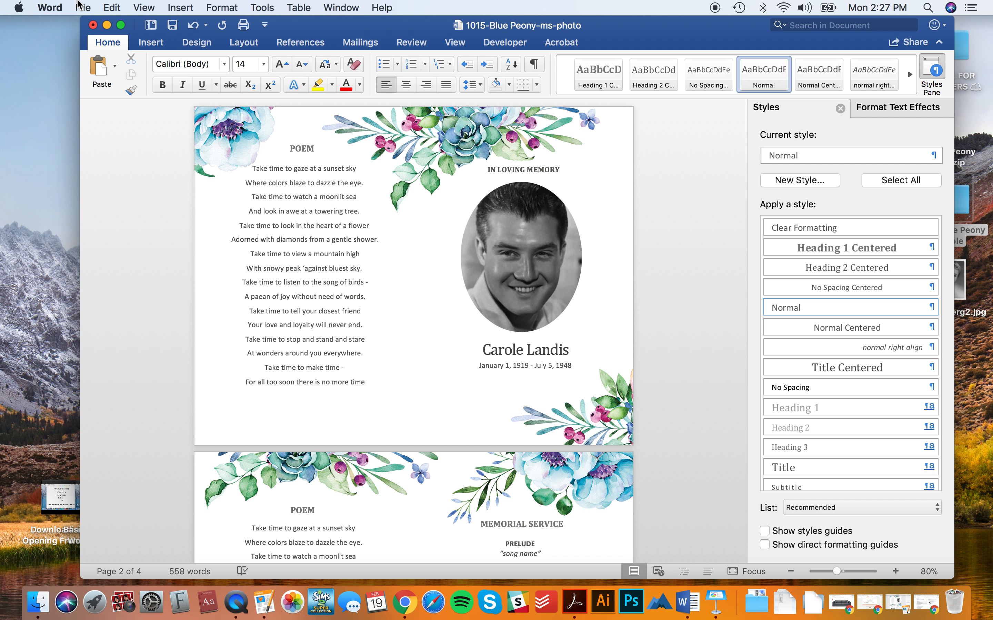
- Export a Best-for-printing PDF named 1015-Blue Peony-ms-photo
click(82, 8)
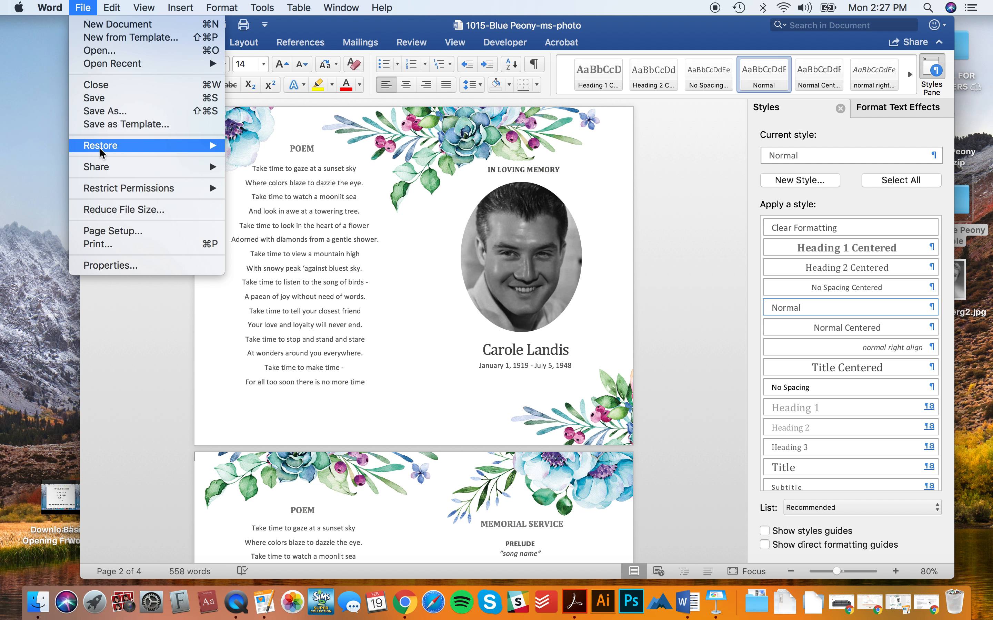
click(106, 111)
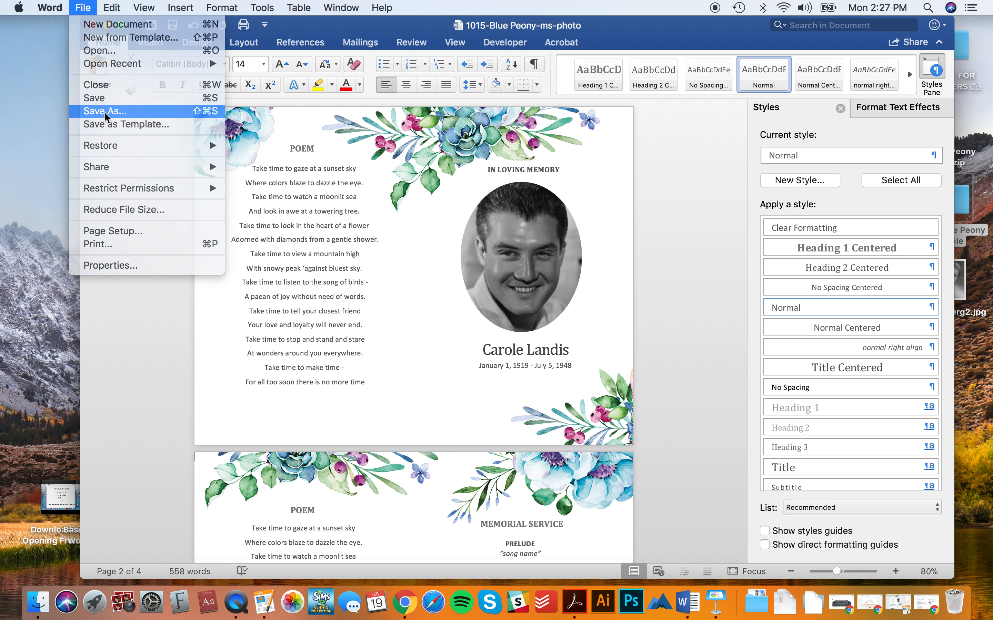
click(536, 364)
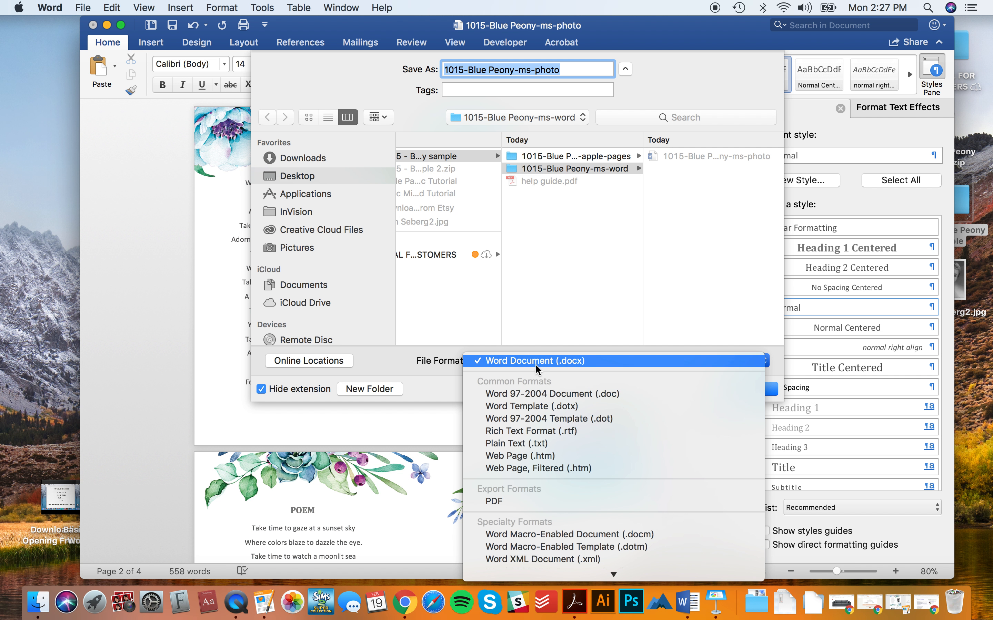
click(562, 501)
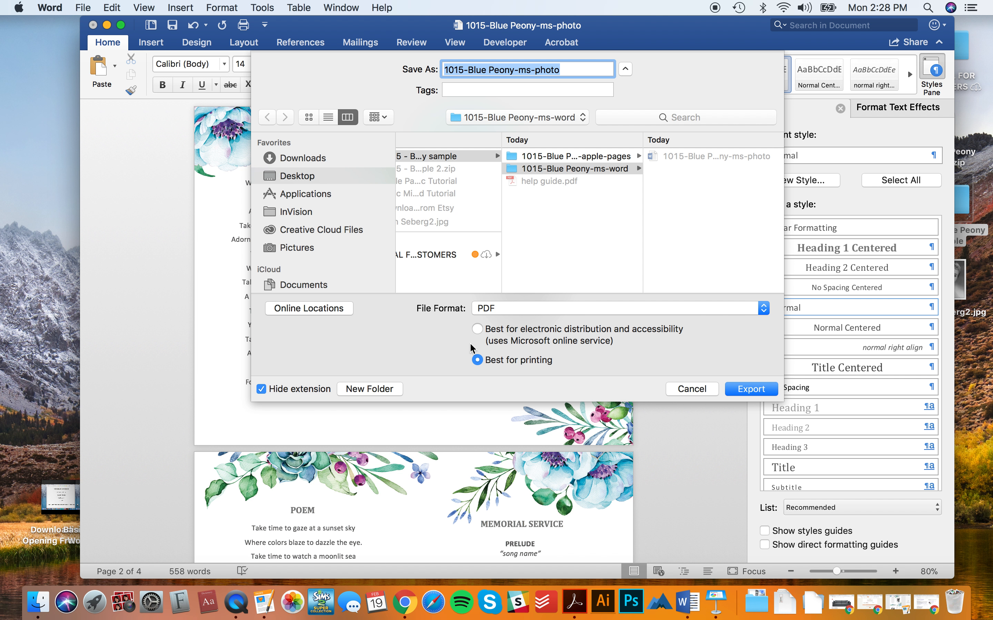
click(744, 393)
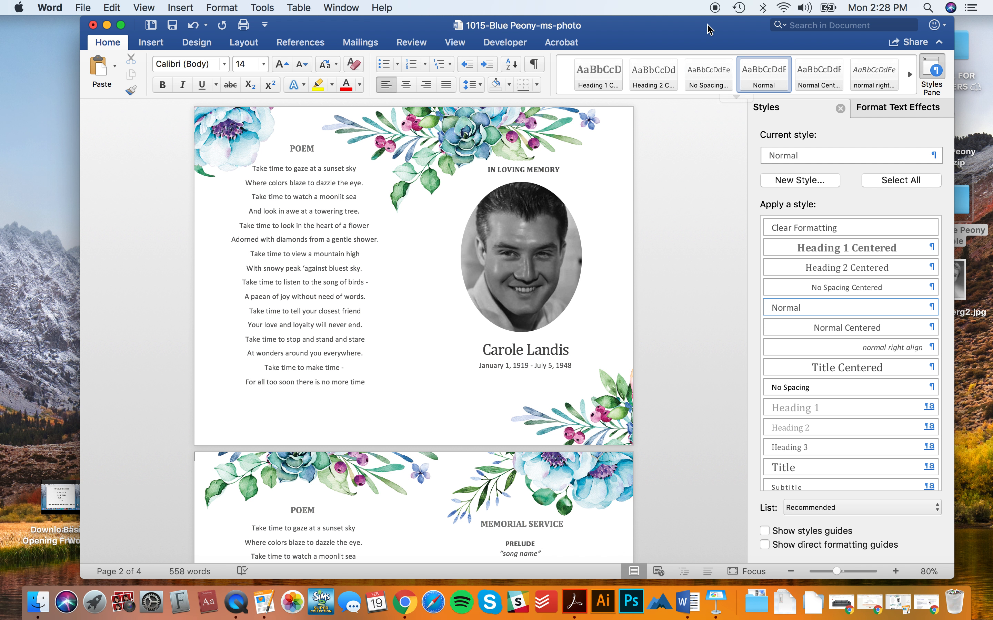
drag(745, 19, 613, 275)
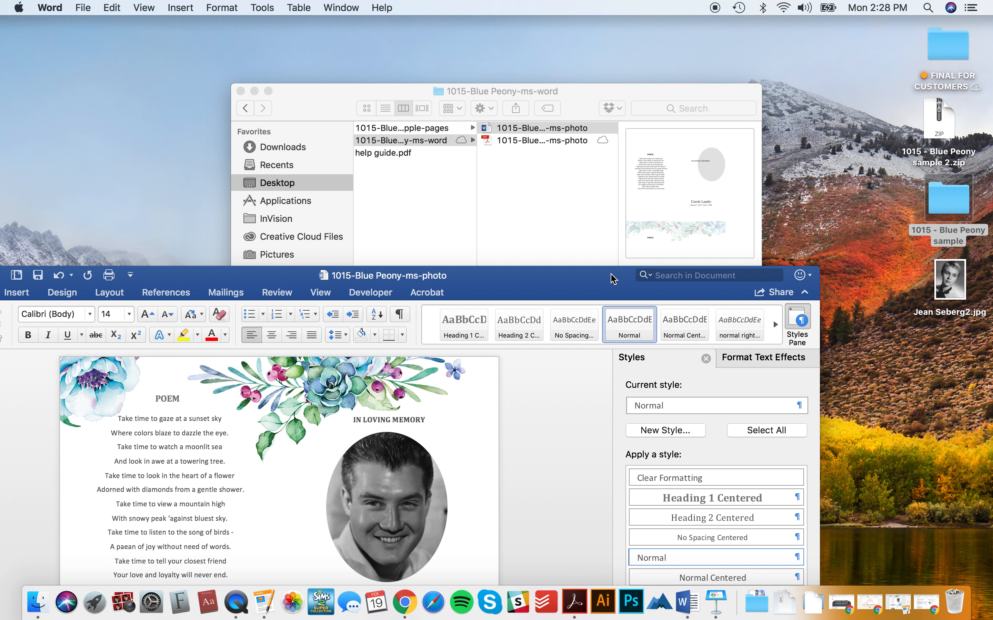
click(542, 142)
click(543, 138)
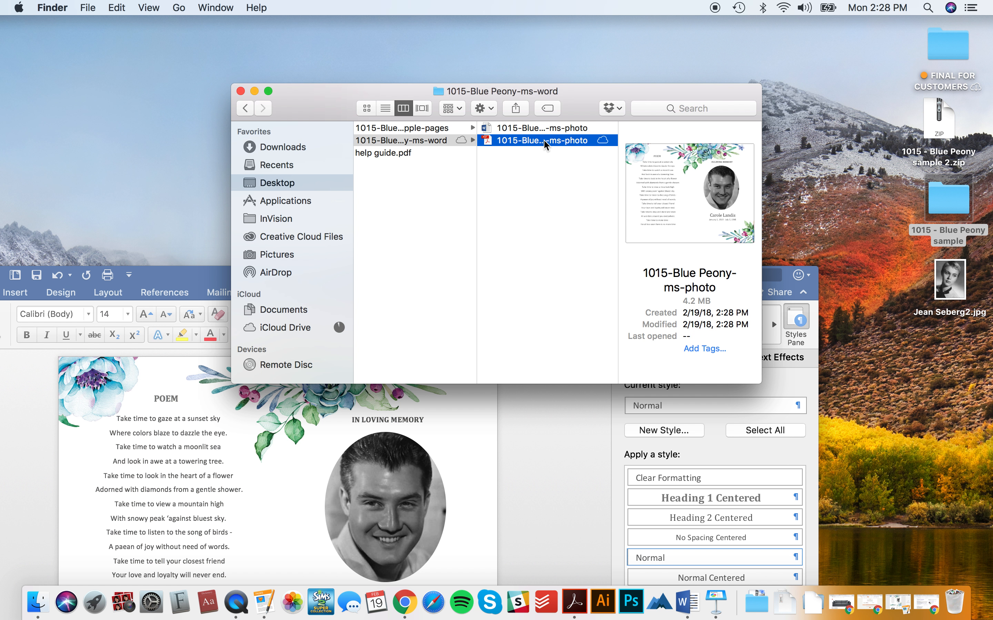
double_click(552, 142)
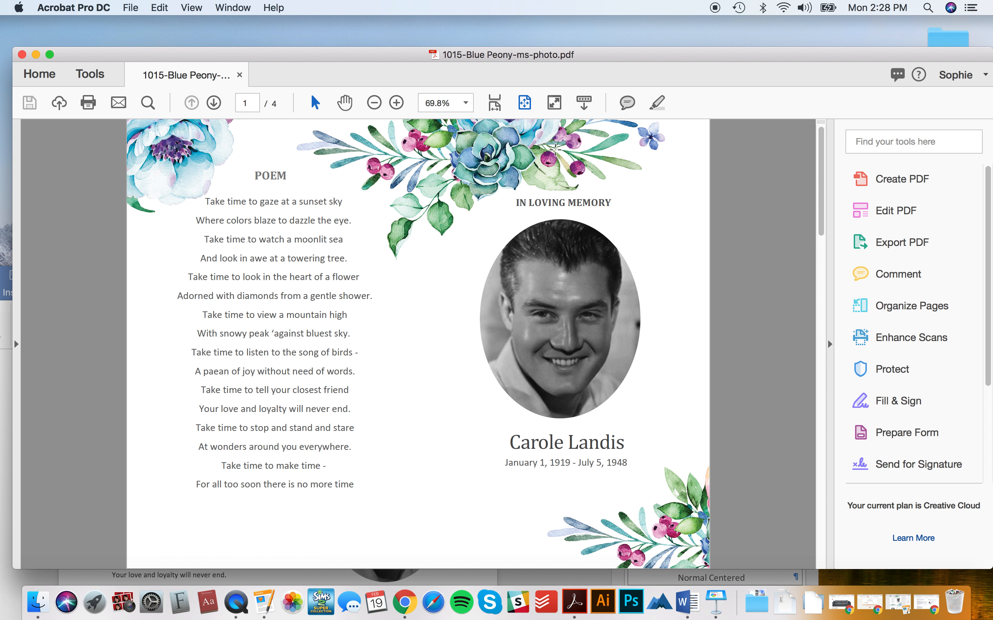
click(21, 54)
drag(173, 272, 290, 36)
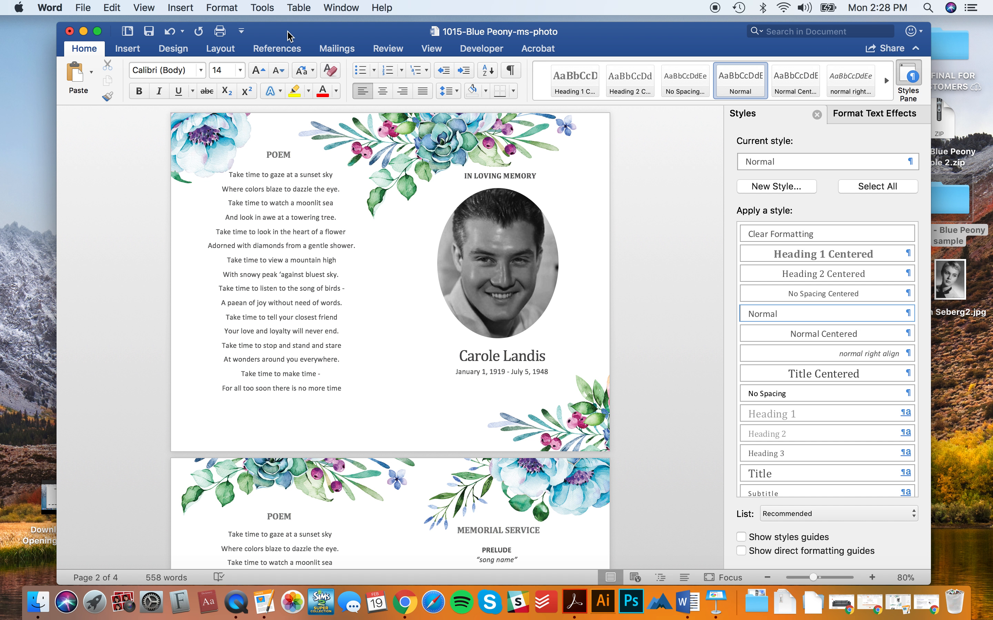
- Save a Word document copy named 1015-Blue Peony-ms-photo-full-bleed
click(83, 7)
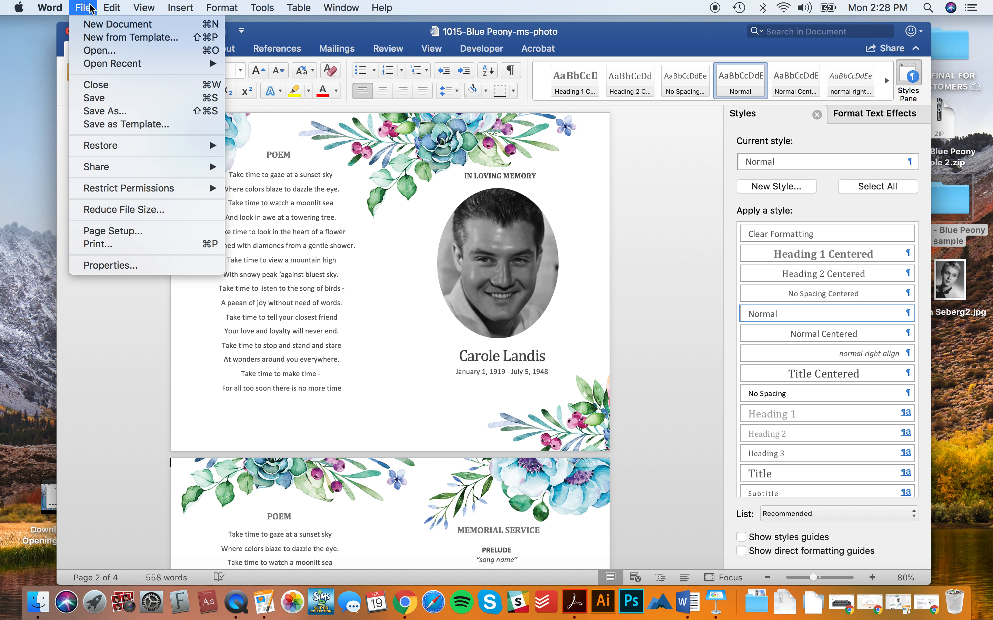
click(115, 112)
click(546, 77)
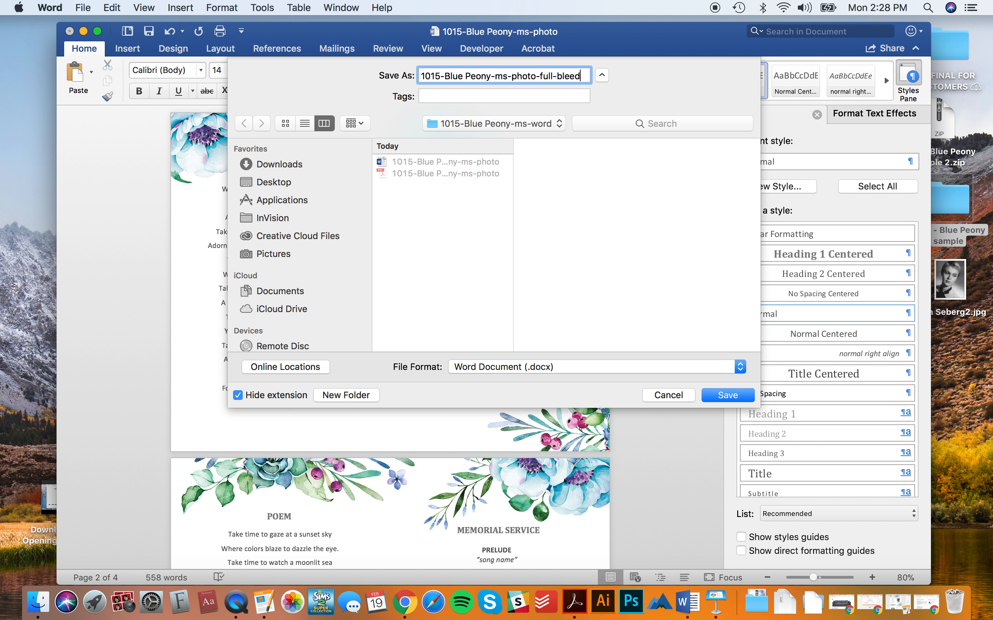
click(732, 396)
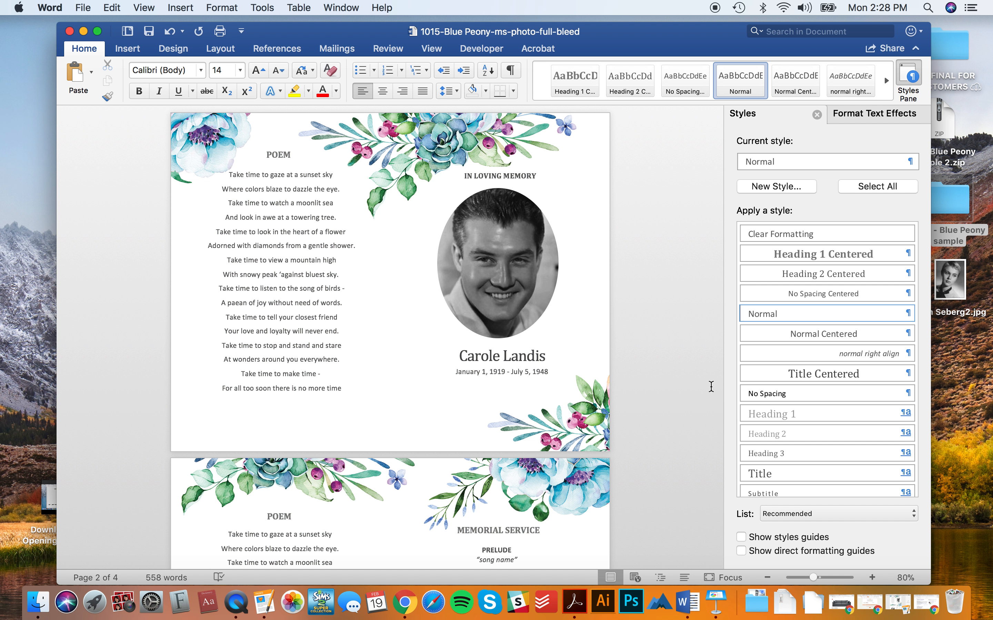
click(82, 7)
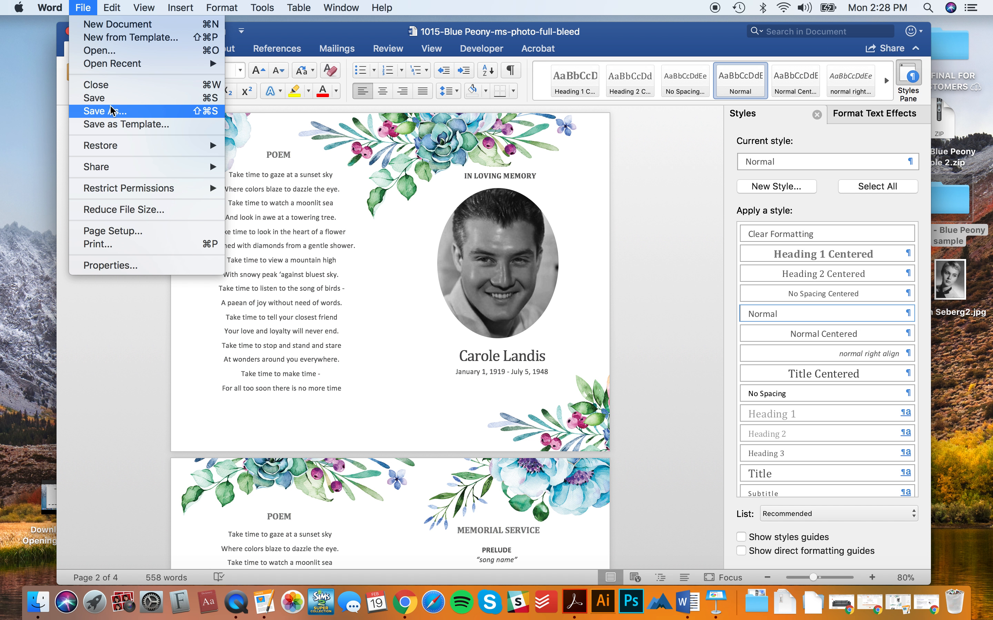
- Add a new custom paper size named Full Bleed in Page Setup
click(123, 231)
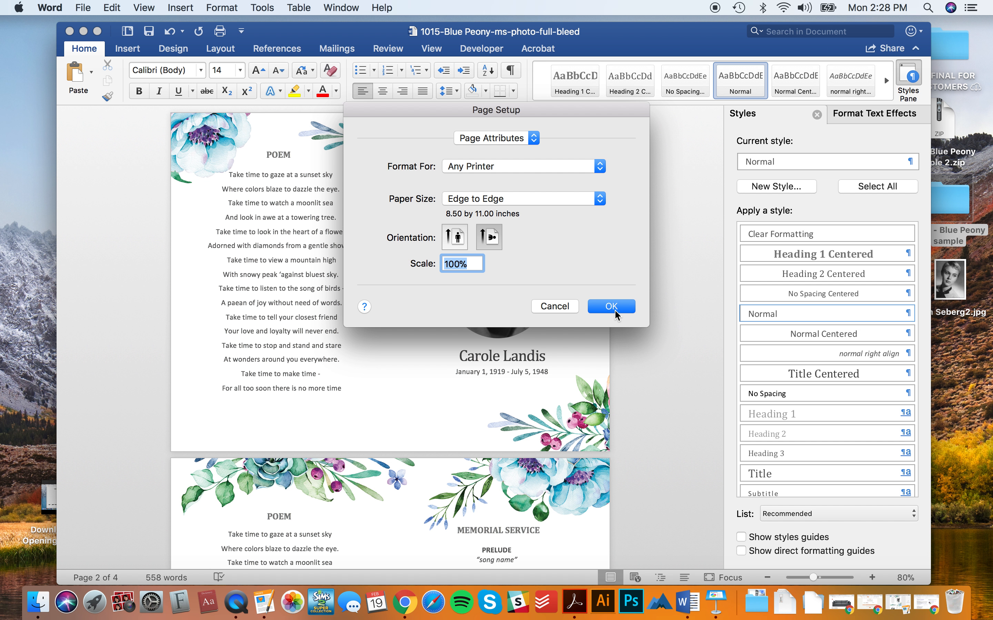
click(472, 199)
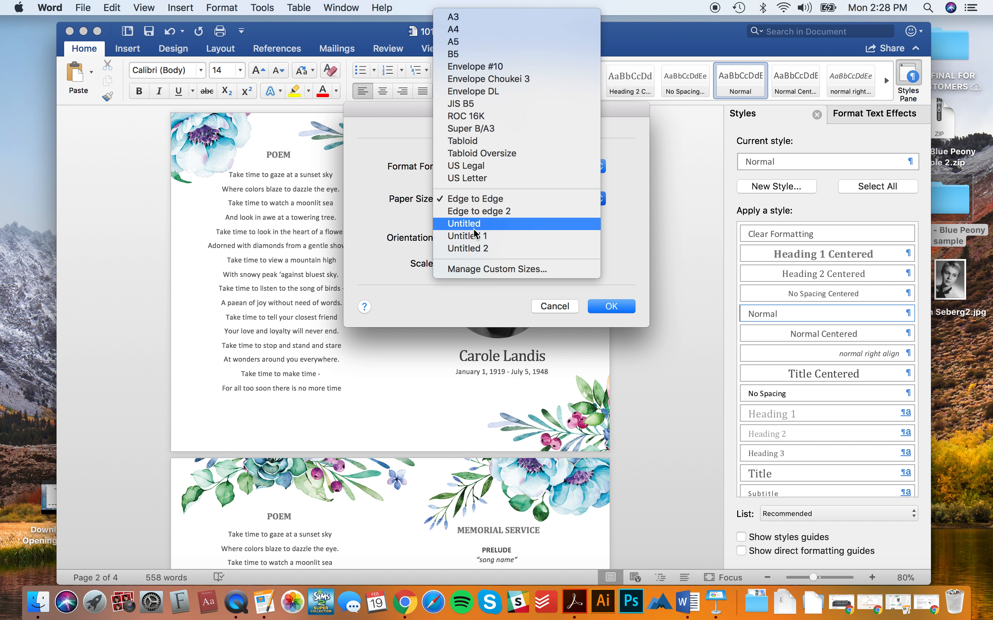
click(484, 270)
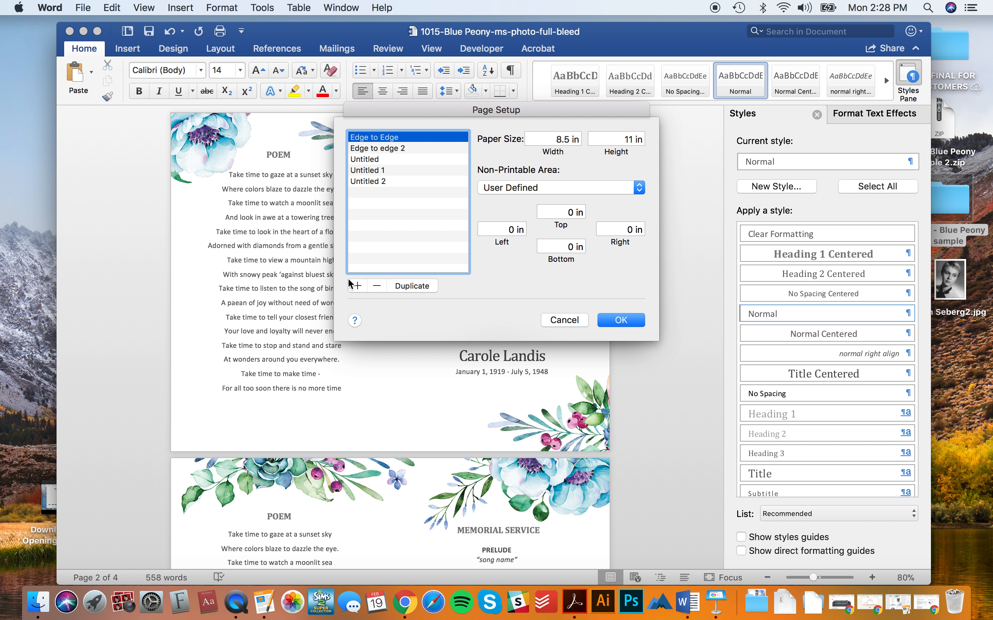
click(356, 287)
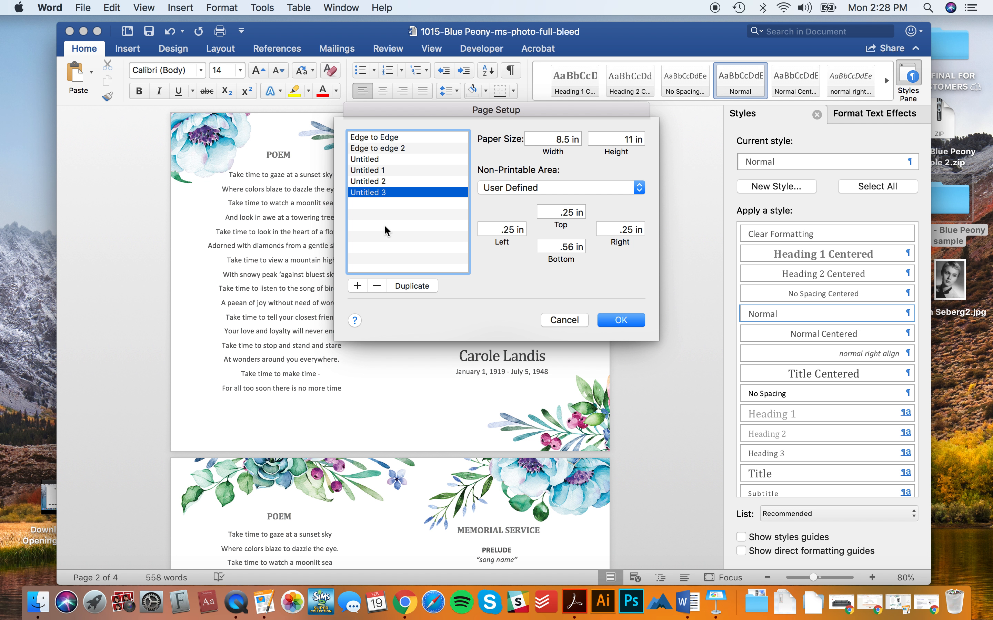
double_click(376, 192)
text(Fu)
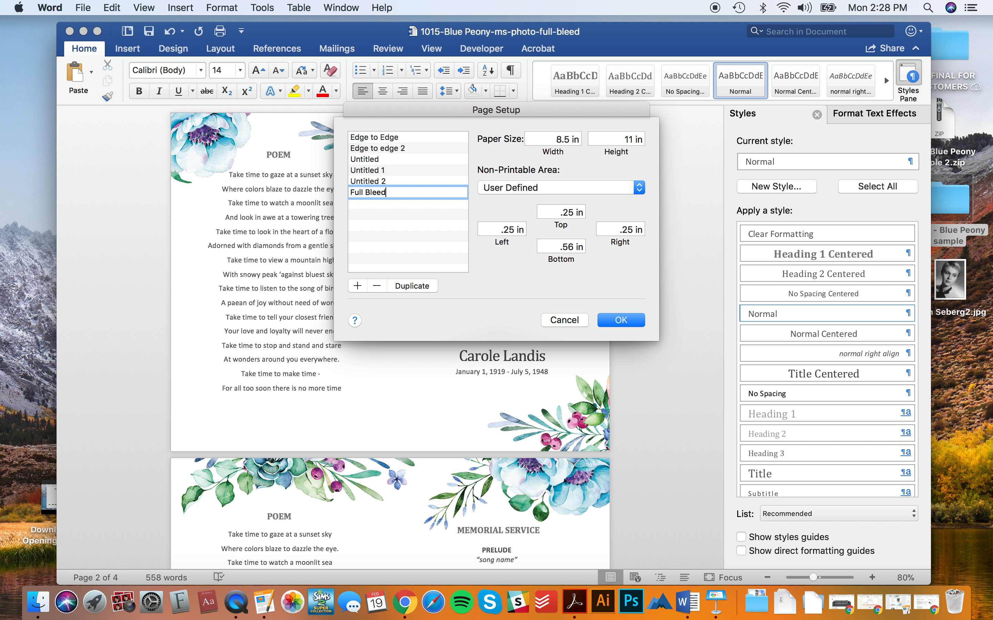
text(ll Bleed)
key(Return)
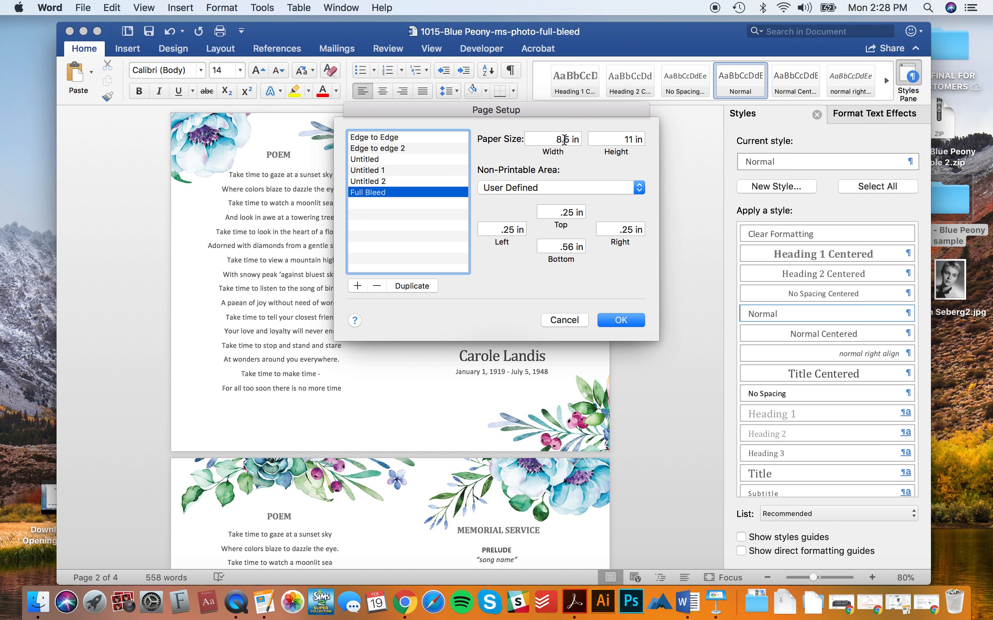
- Set the Full Bleed width to 8.75 in and height to 11.25 in
click(565, 139)
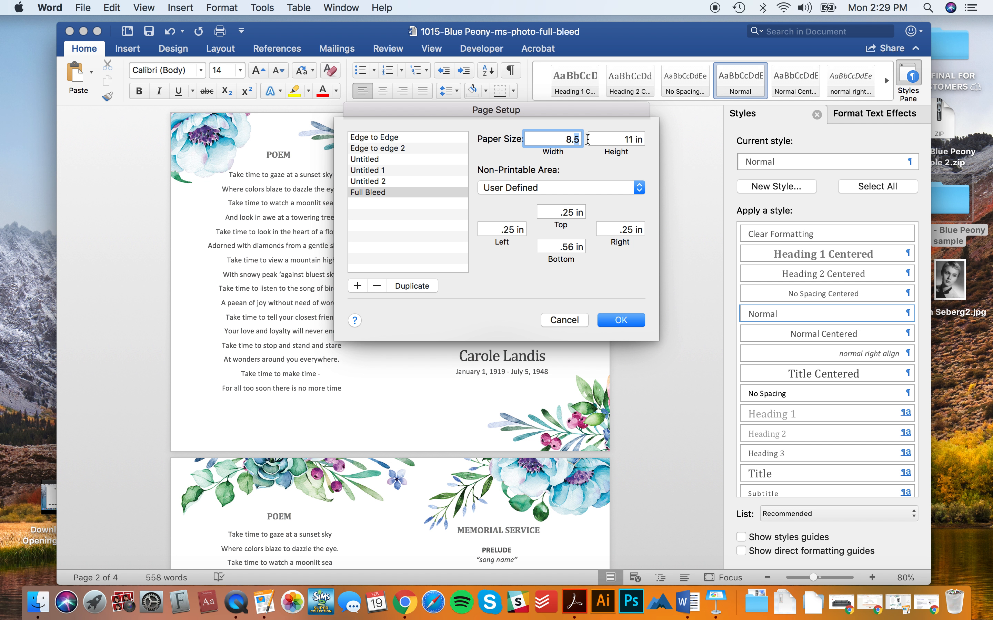
text(7)
click(640, 138)
text(.25)
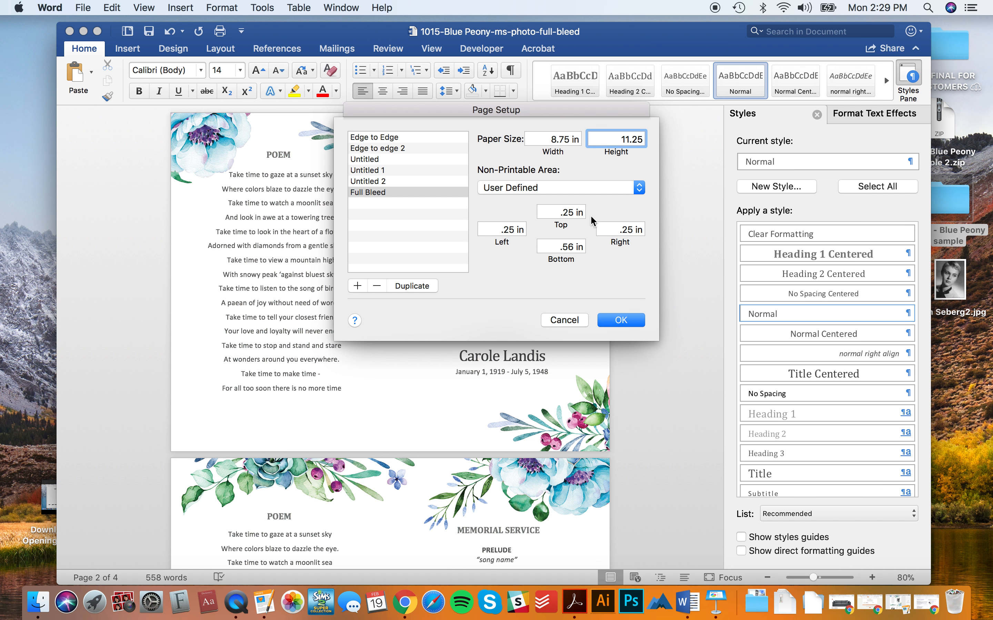
- Set all four non-printable margins to 0 and apply Full Bleed to the document
click(577, 212)
double_click(569, 213)
text(0)
double_click(501, 233)
text(0)
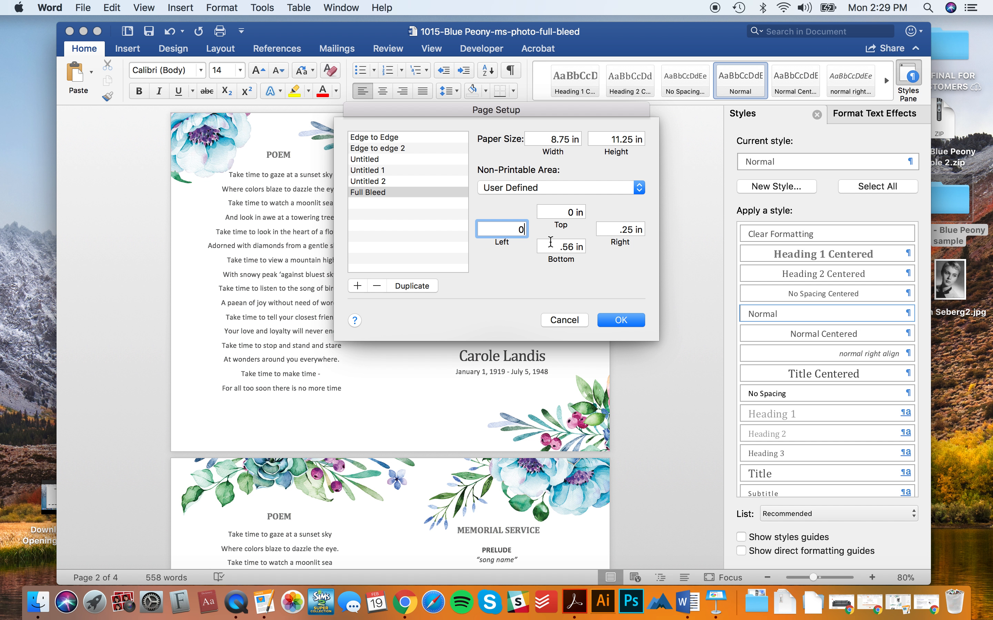
double_click(552, 245)
text(0)
double_click(622, 228)
text(0)
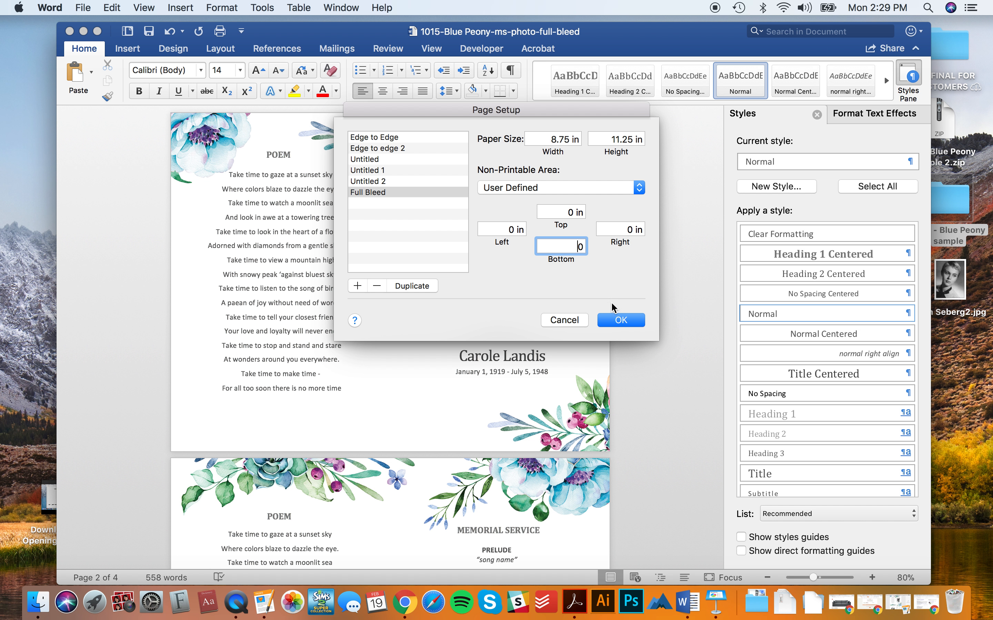
click(621, 321)
click(616, 306)
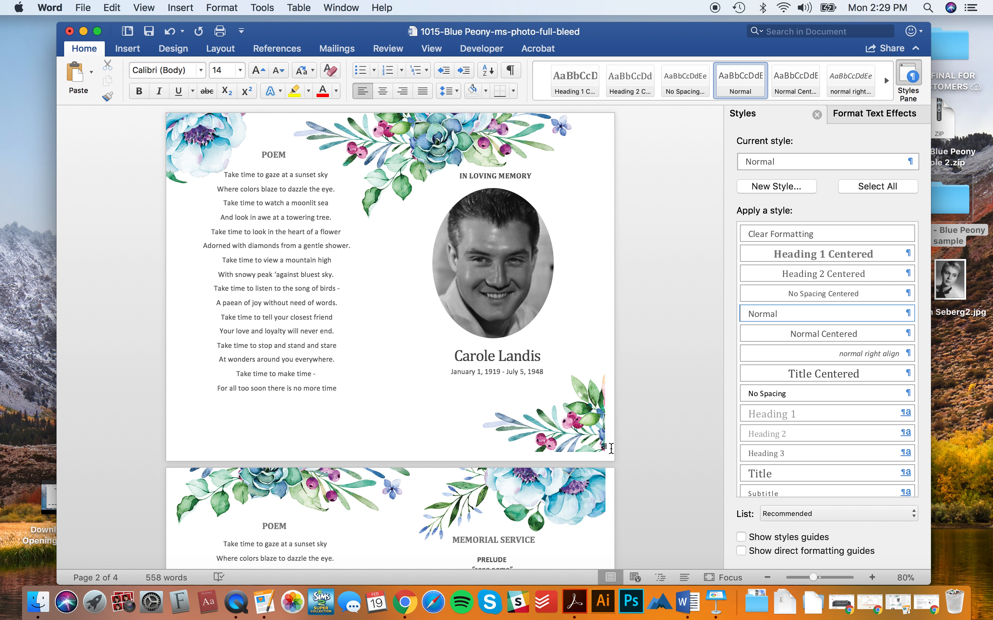
- Stretch the cover's floral background out to the page's lower-right corner
click(549, 418)
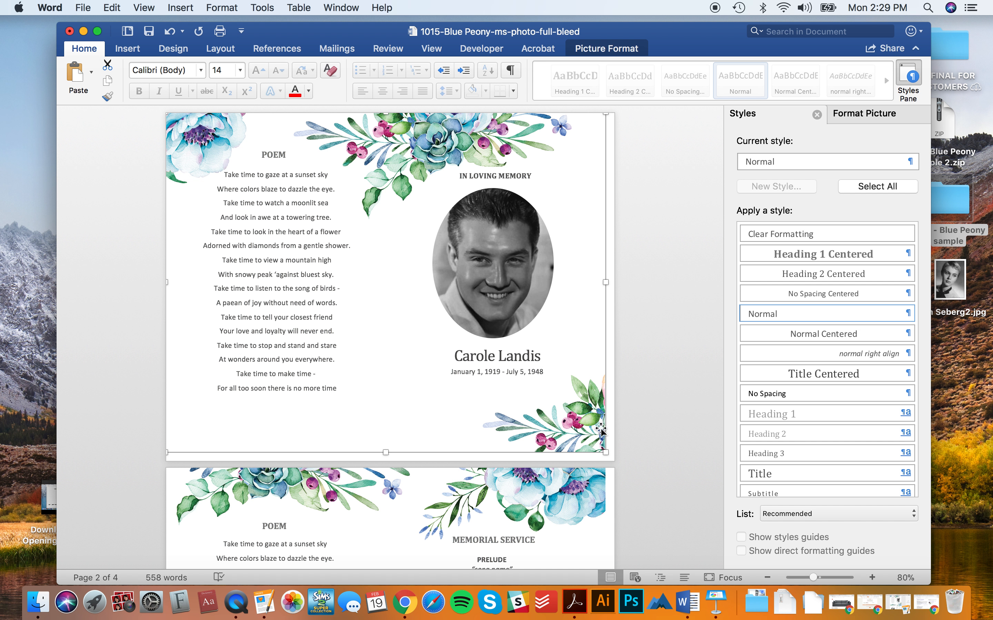
drag(604, 453, 613, 463)
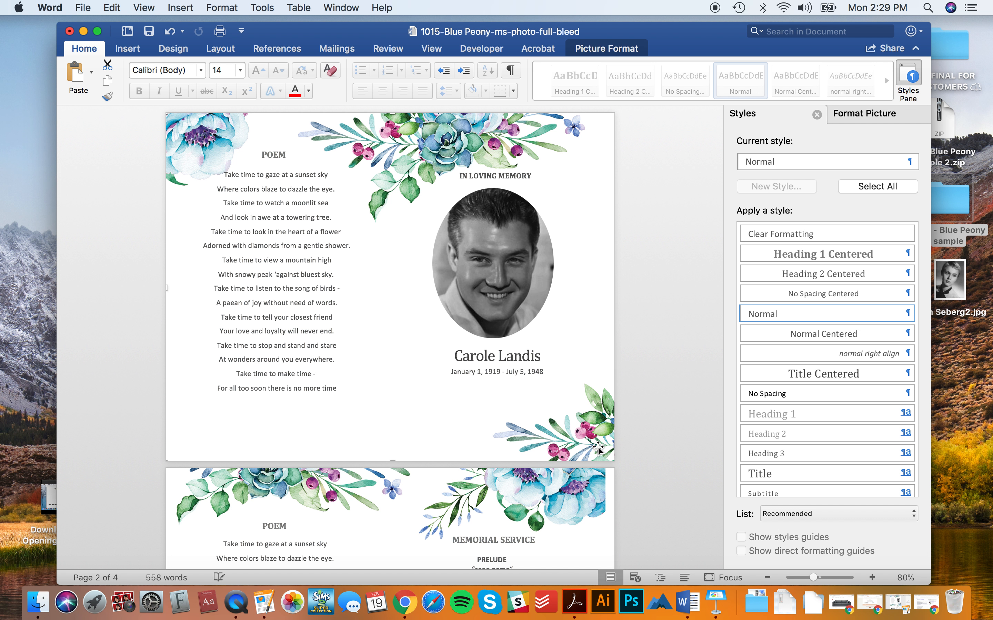
click(529, 377)
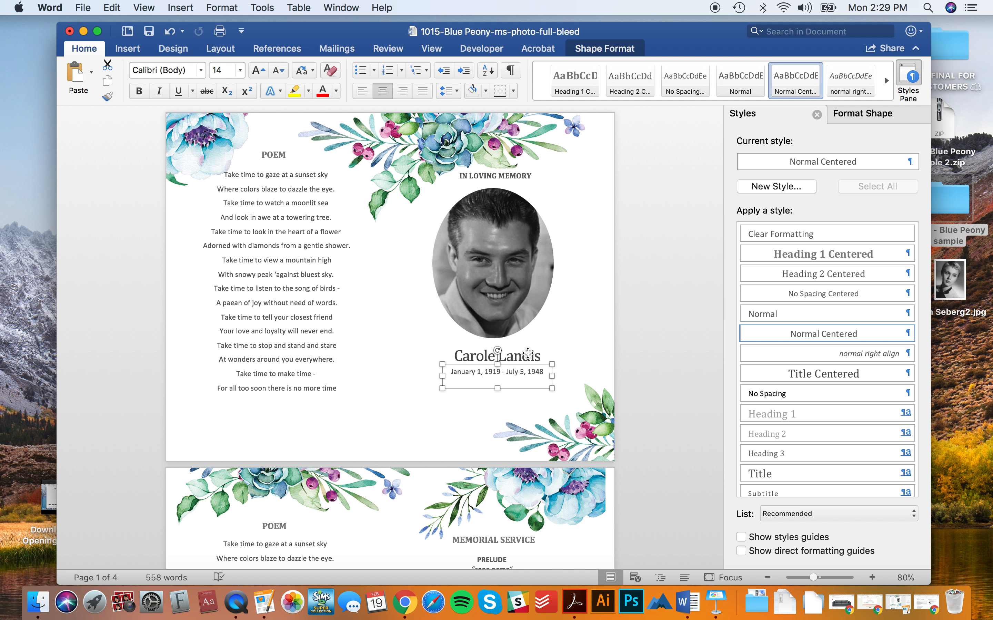
shift+click(527, 365)
shift+click(515, 193)
click(391, 227)
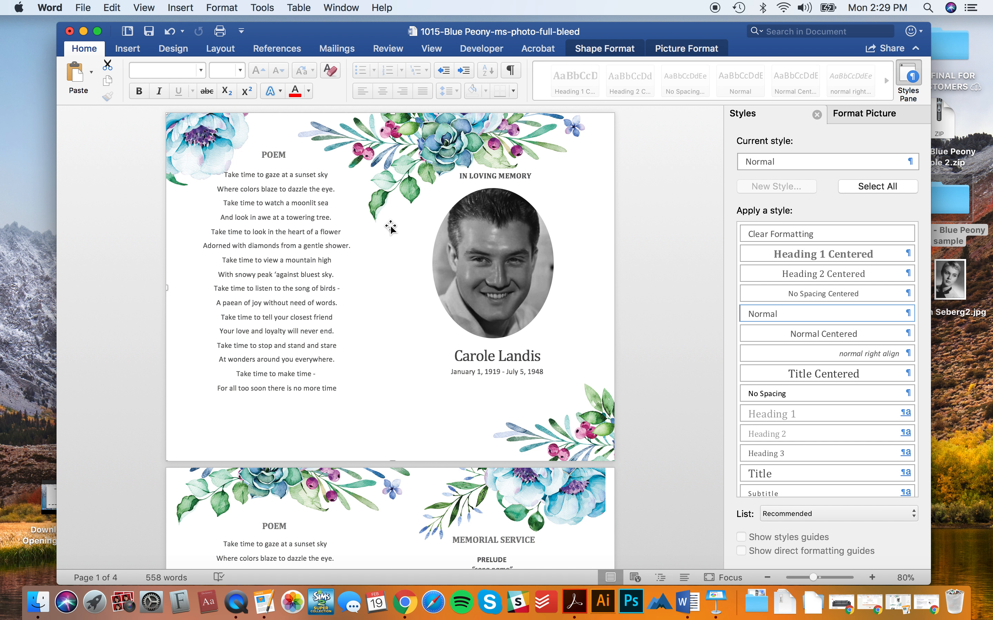
- Shift the IN LOVING MEMORY heading, portrait, name and dates slightly right together
click(519, 379)
shift+click(519, 355)
shift+click(519, 317)
shift+click(515, 181)
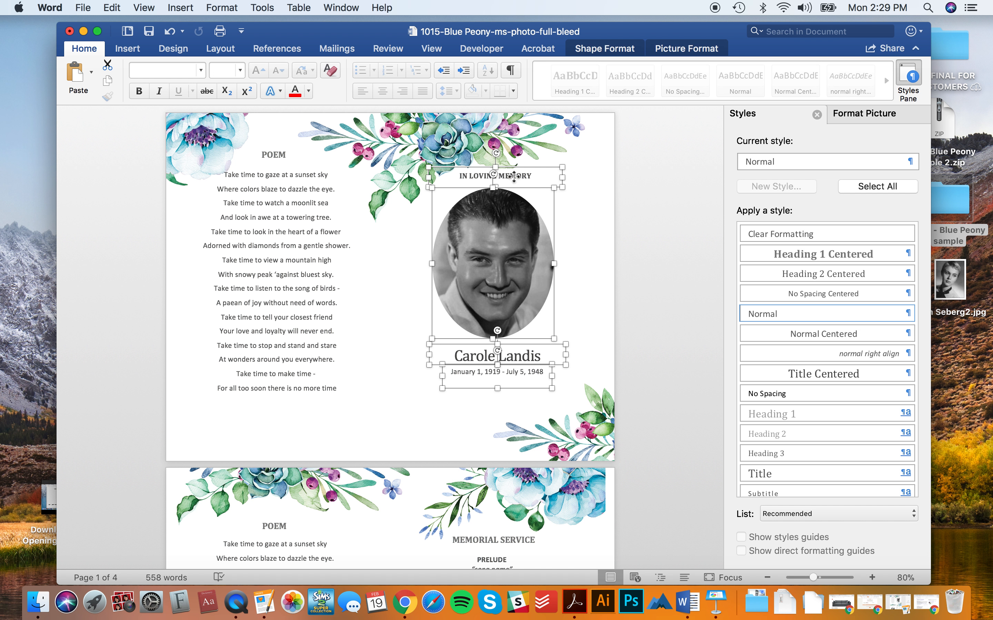
drag(512, 236, 518, 235)
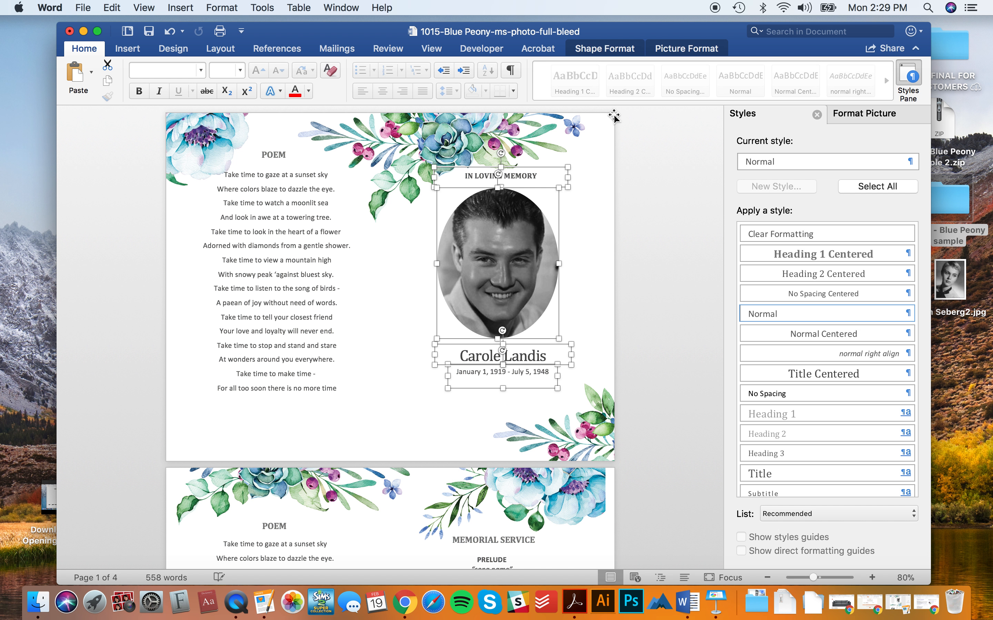
click(660, 449)
- Stretch the next page's floral background picture to fill the page
scroll(660, 449, down, 15)
scroll(660, 449, down, 10)
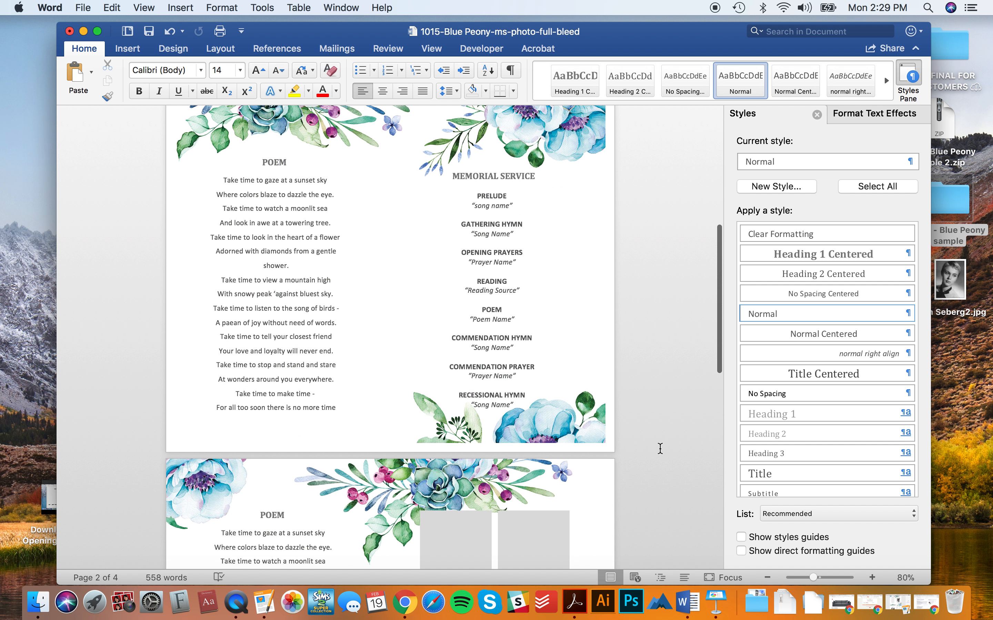
scroll(658, 446, up, 3)
click(573, 361)
drag(606, 543, 617, 554)
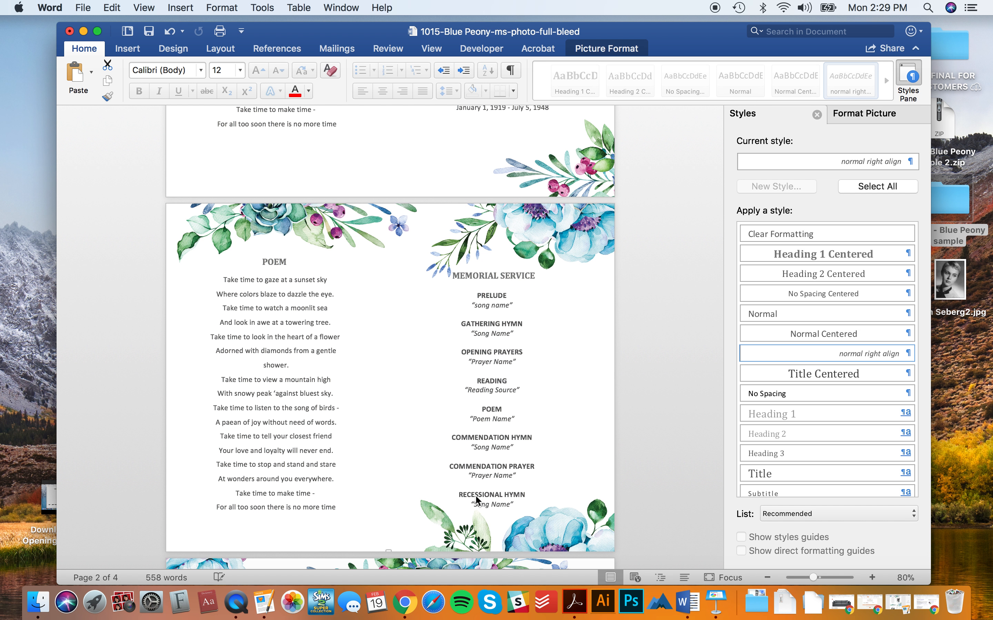
- Nudge the MEMORIAL SERVICE heading and its text box slightly right
click(475, 503)
shift+click(516, 283)
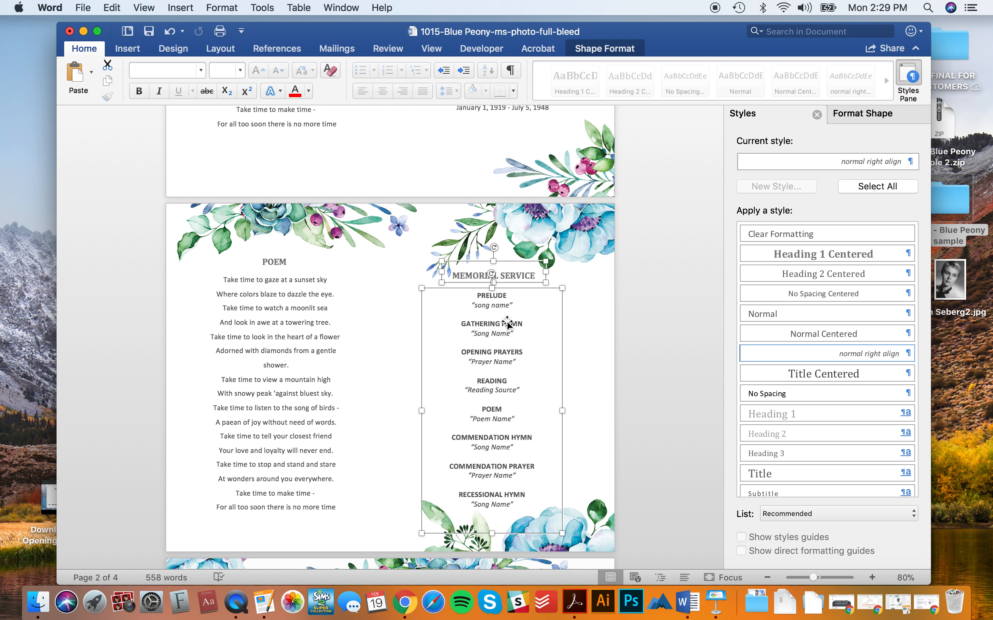
drag(503, 325, 512, 326)
click(306, 346)
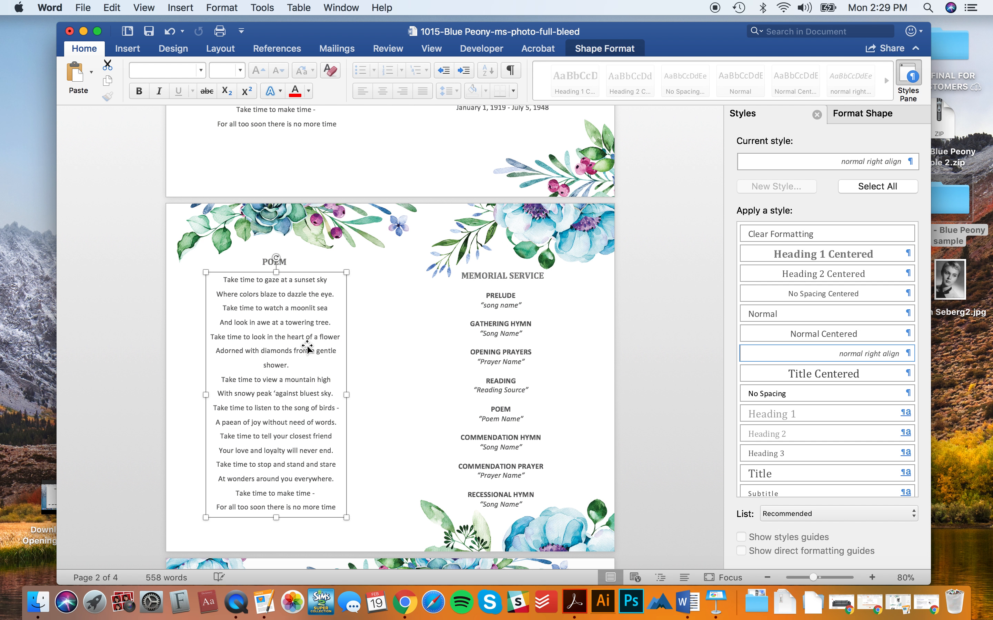
click(669, 401)
- Stretch the floral pictures on the following two pages out to the page edges
scroll(669, 399, down, 4)
scroll(670, 399, down, 6)
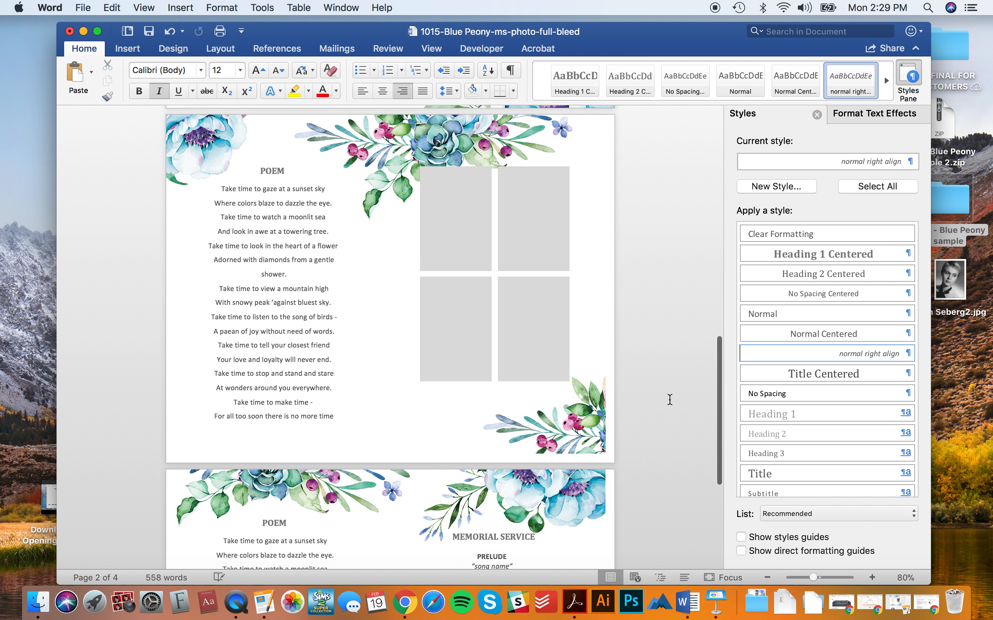
click(602, 439)
drag(605, 440, 617, 451)
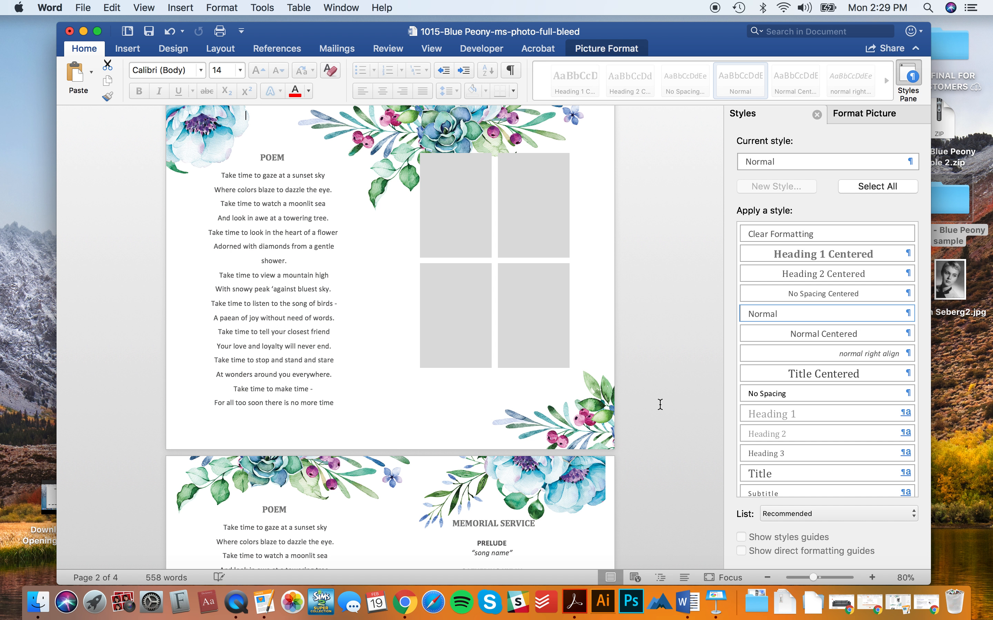
click(660, 404)
scroll(636, 441, down, 5)
click(581, 461)
drag(604, 554, 610, 562)
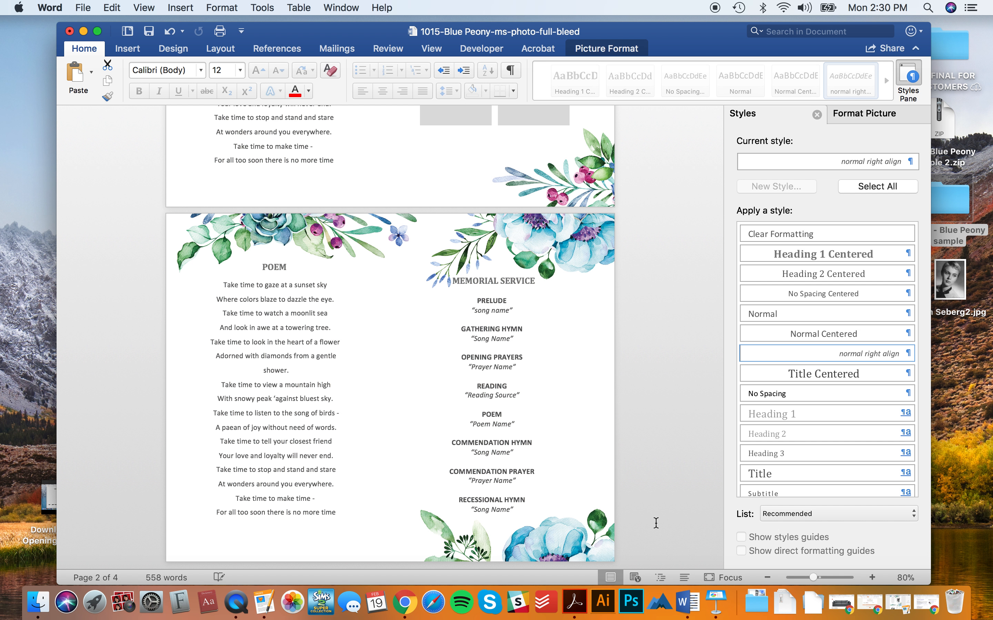
- Shift that page's MEMORIAL SERVICE heading and text box slightly right
click(472, 501)
shift+click(509, 281)
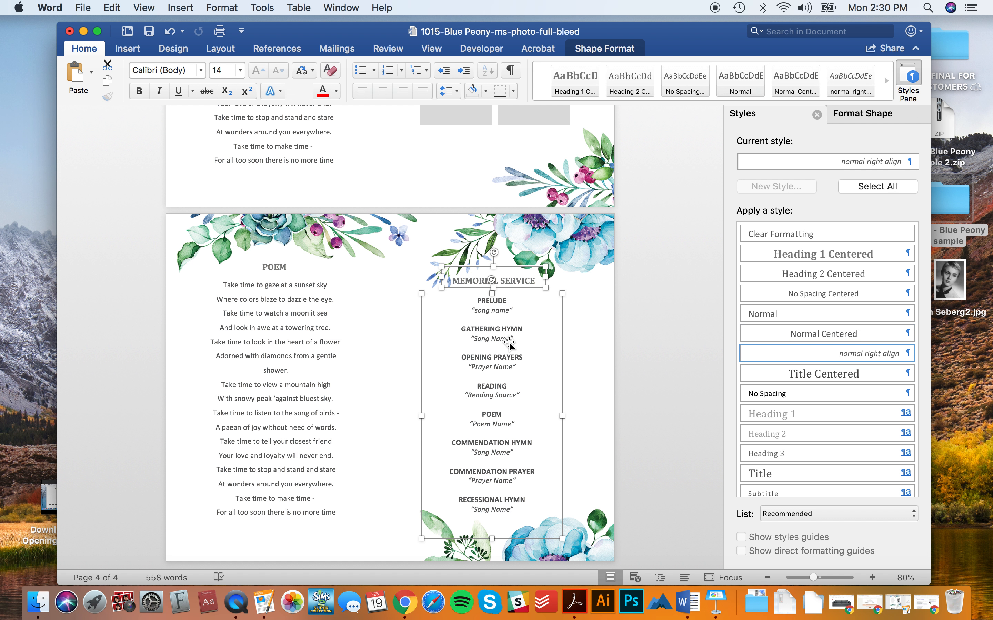
drag(509, 342, 518, 342)
click(688, 367)
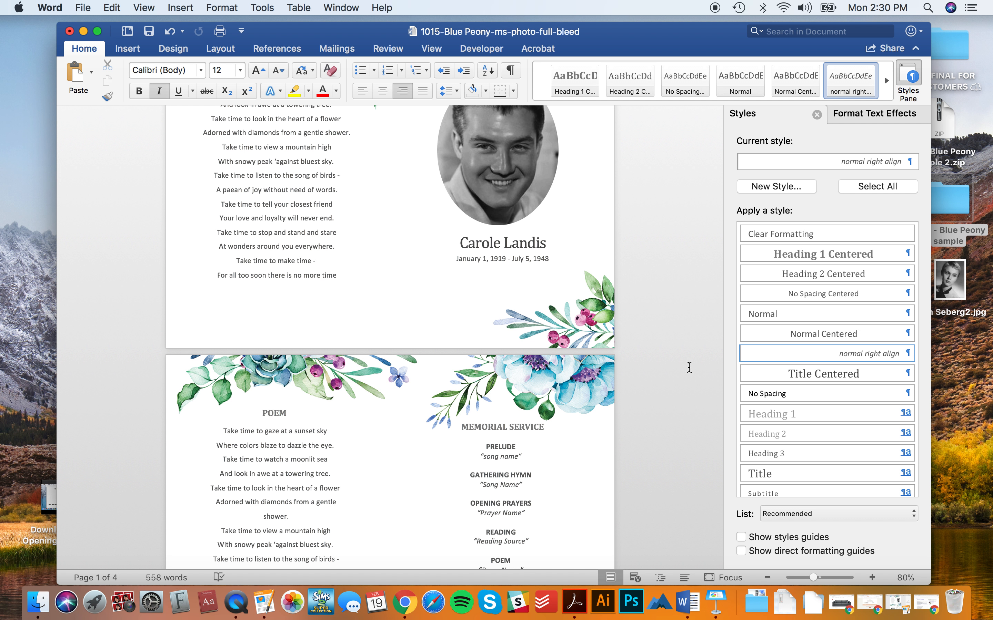
scroll(688, 367, up, 5)
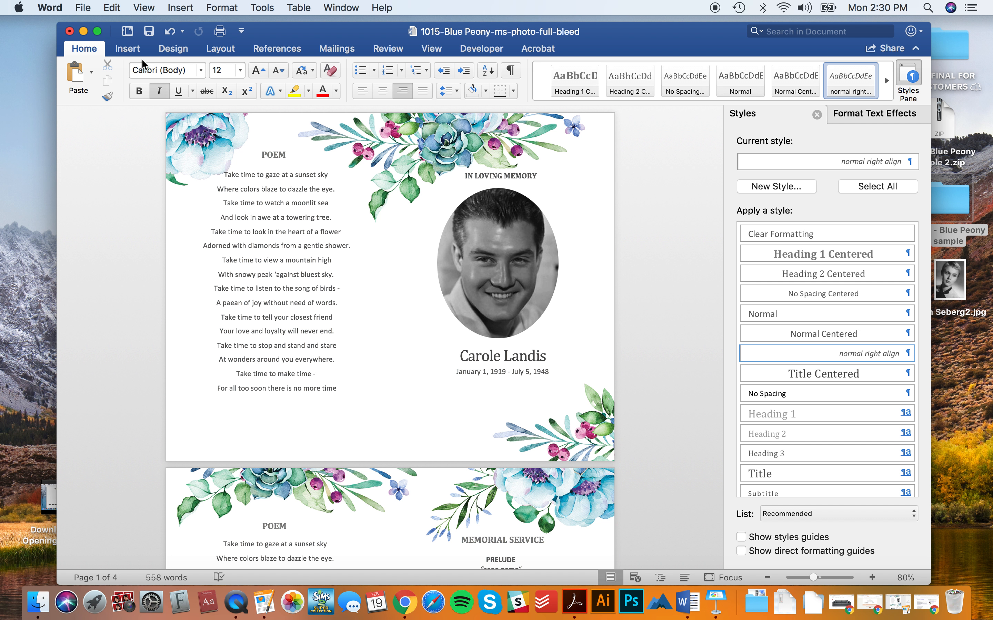
- Switch the paper size to the Full Bleed custom size (8.75 x 11.25 in) in Page Setup
click(87, 8)
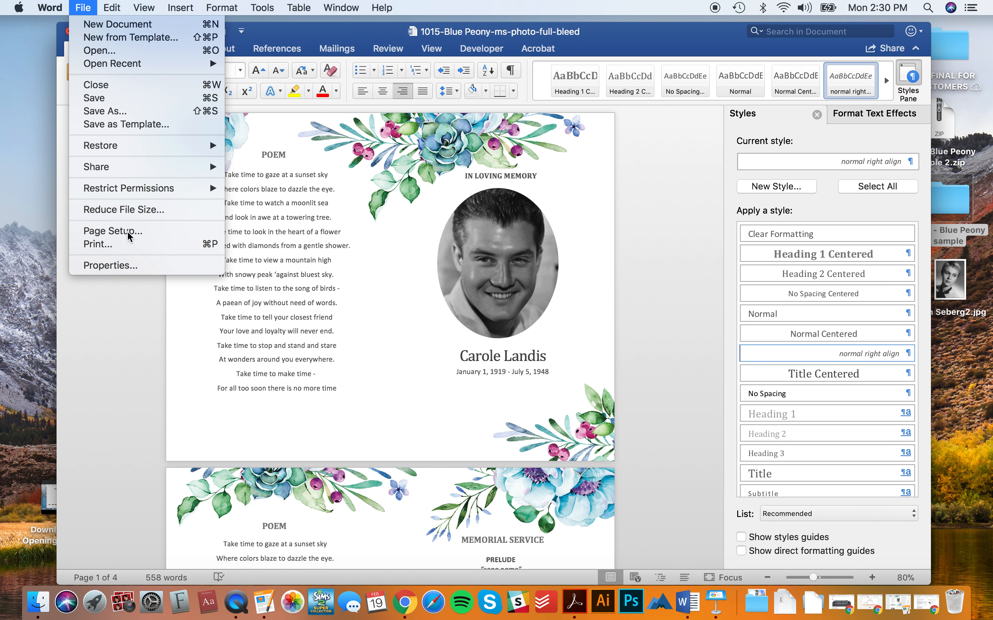
click(112, 231)
click(531, 201)
click(520, 256)
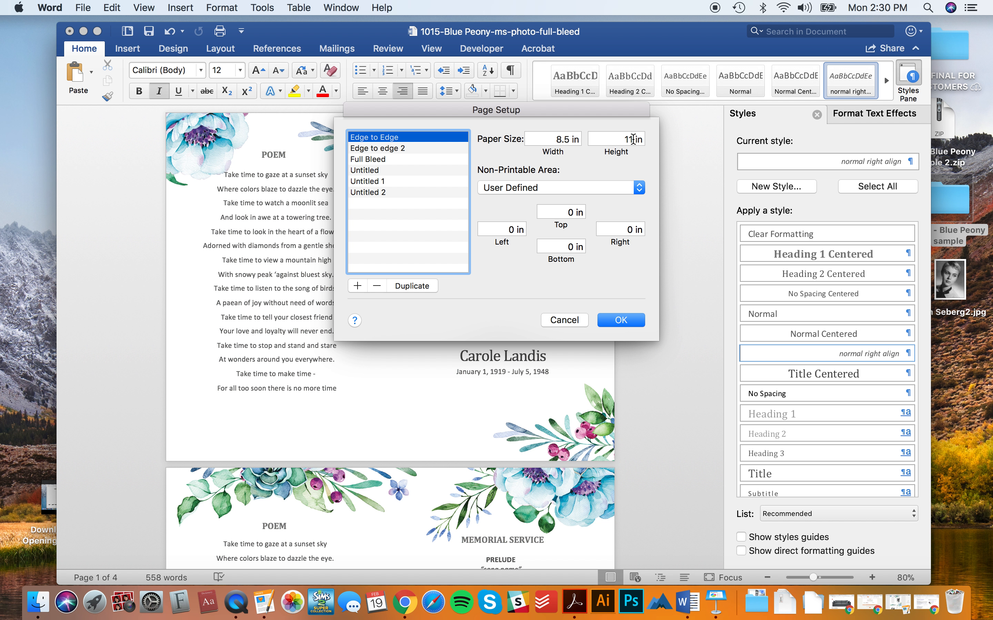
click(376, 159)
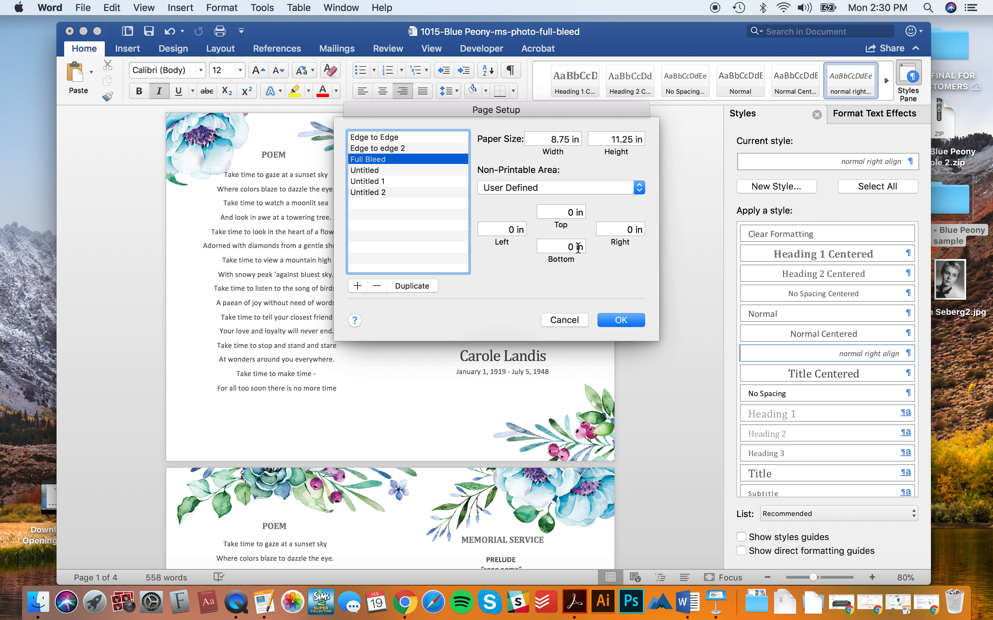
click(576, 319)
click(559, 308)
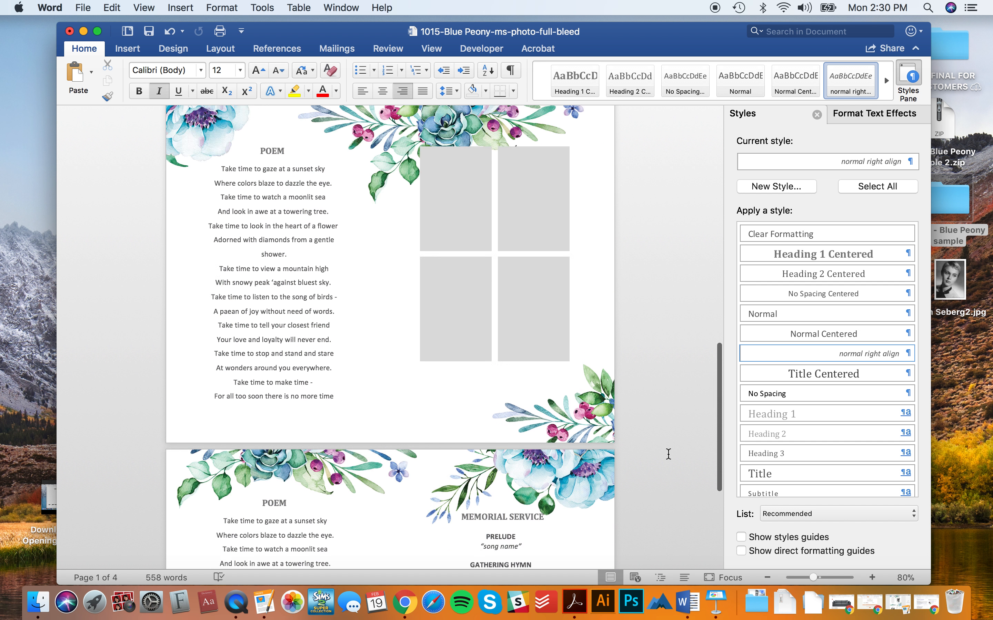
click(83, 8)
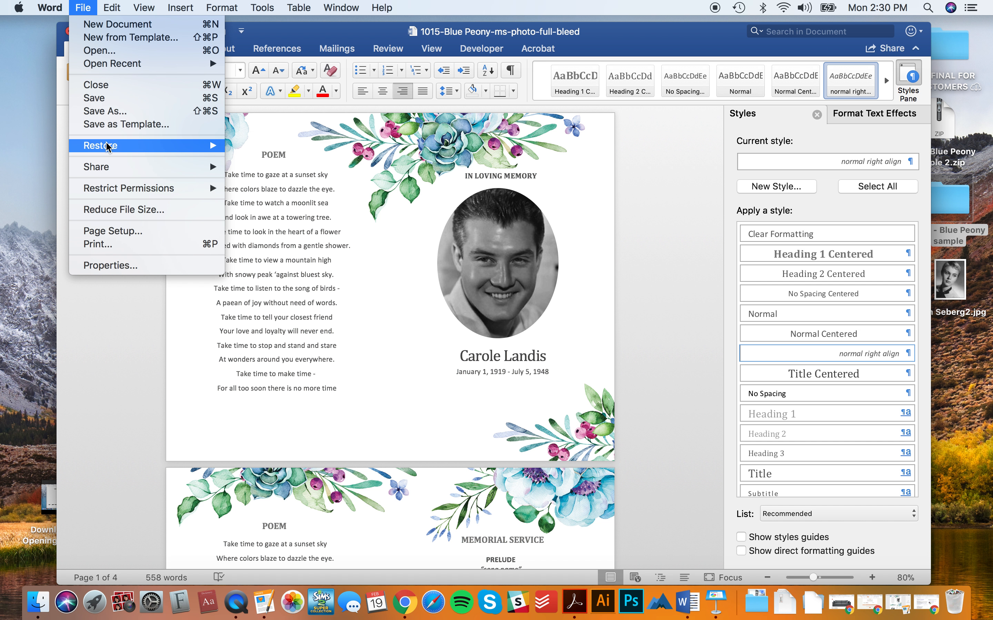
- Save a PDF copy, accepting the section 1 paper-size and small-margins warnings
click(105, 110)
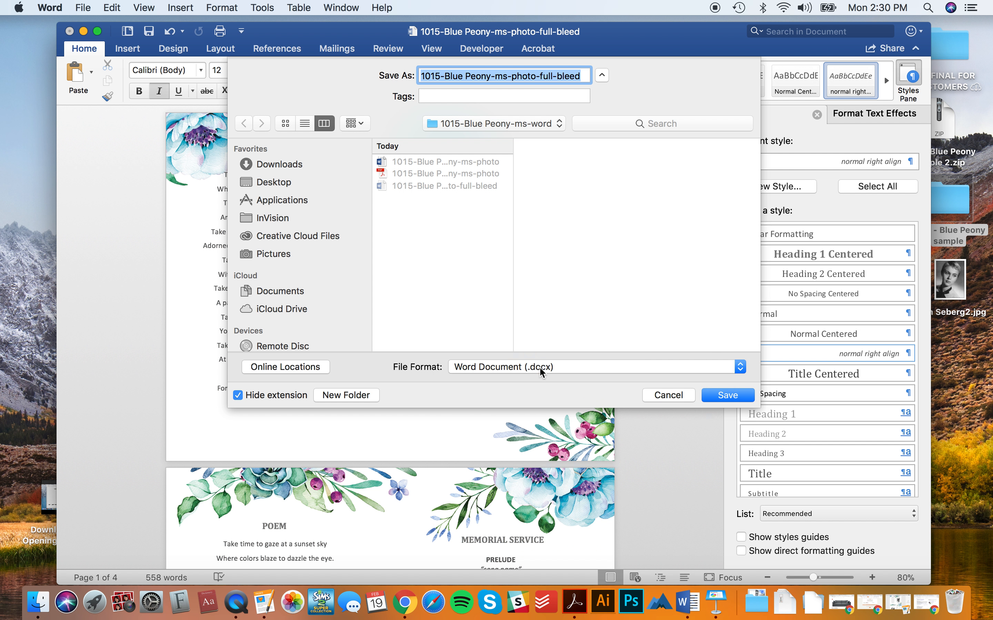
click(541, 371)
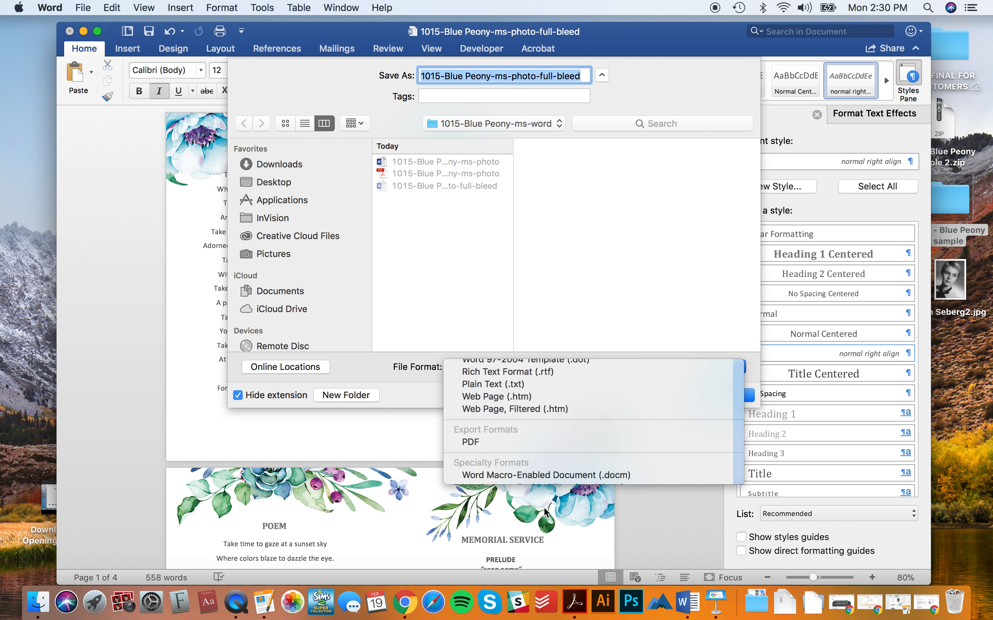
click(470, 442)
click(725, 395)
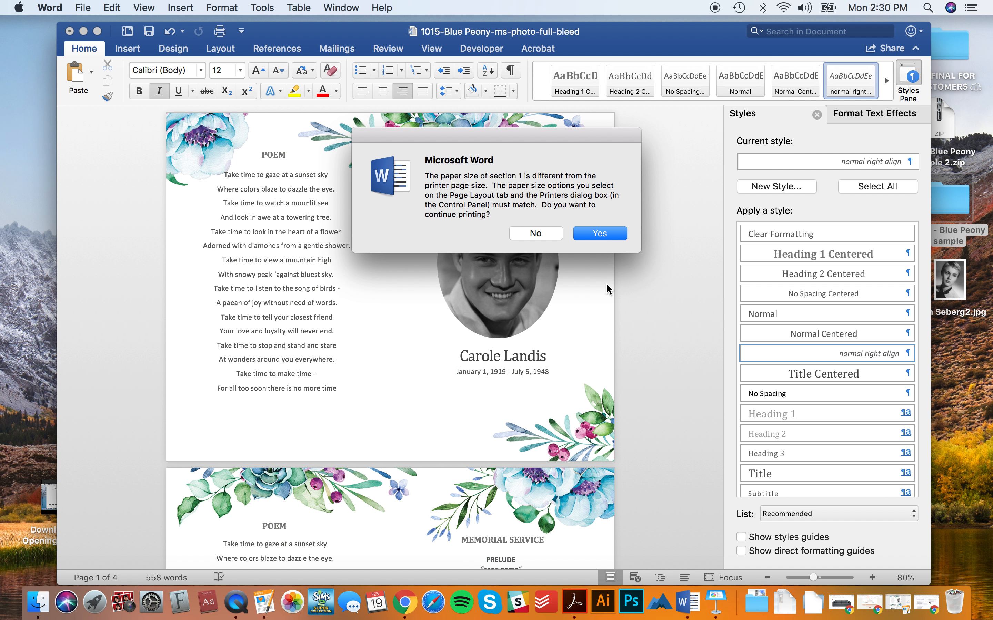
click(605, 237)
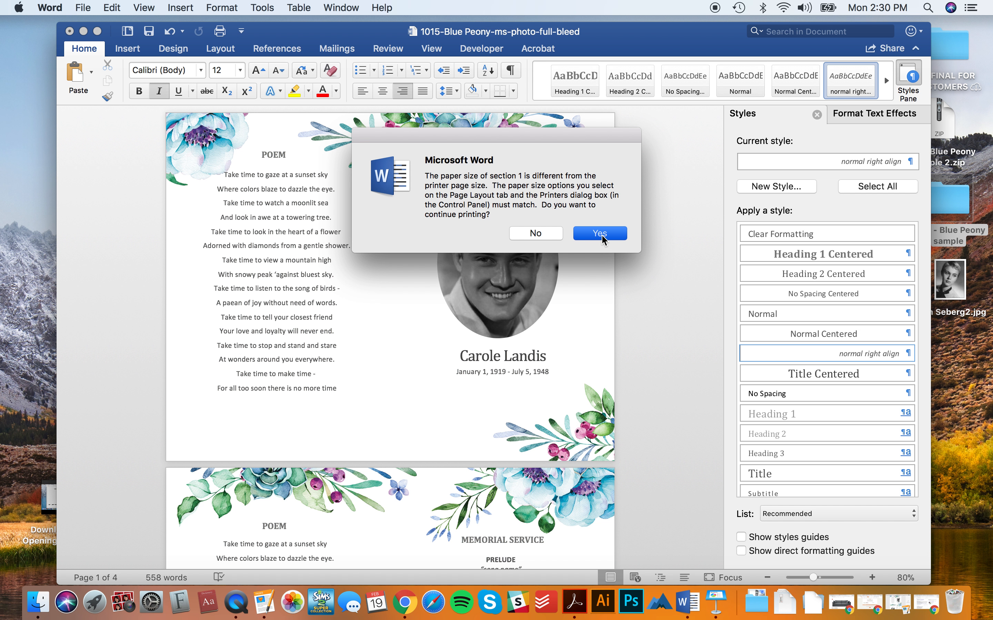
click(602, 235)
click(601, 220)
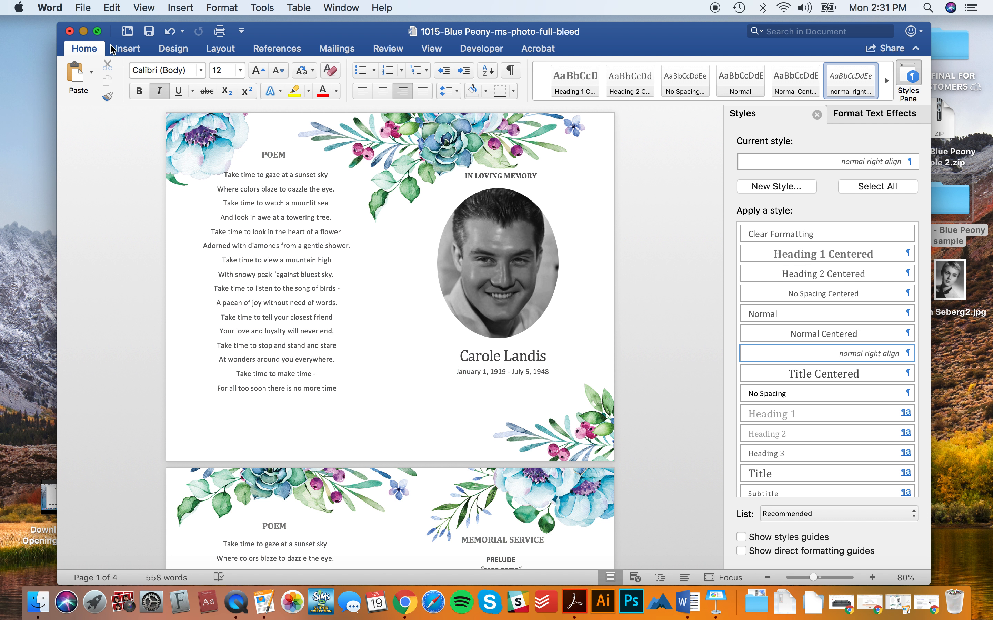
- Minimize Word and bring up Get Info for 1015-Blue Peony-ms-photo-full-bleed.pdf in Finder
click(83, 31)
click(542, 165)
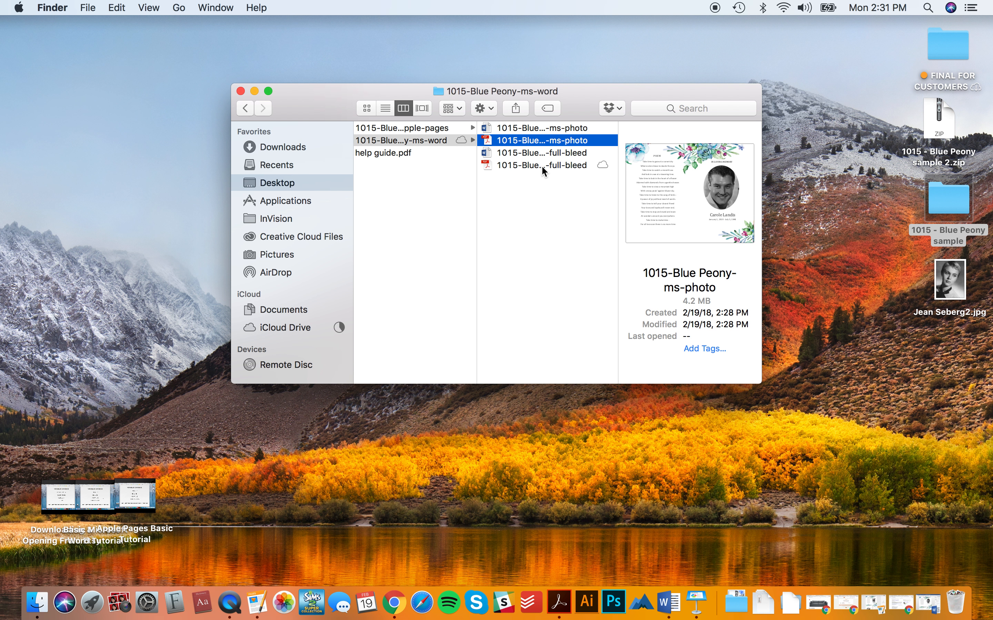
right_click(541, 166)
click(573, 230)
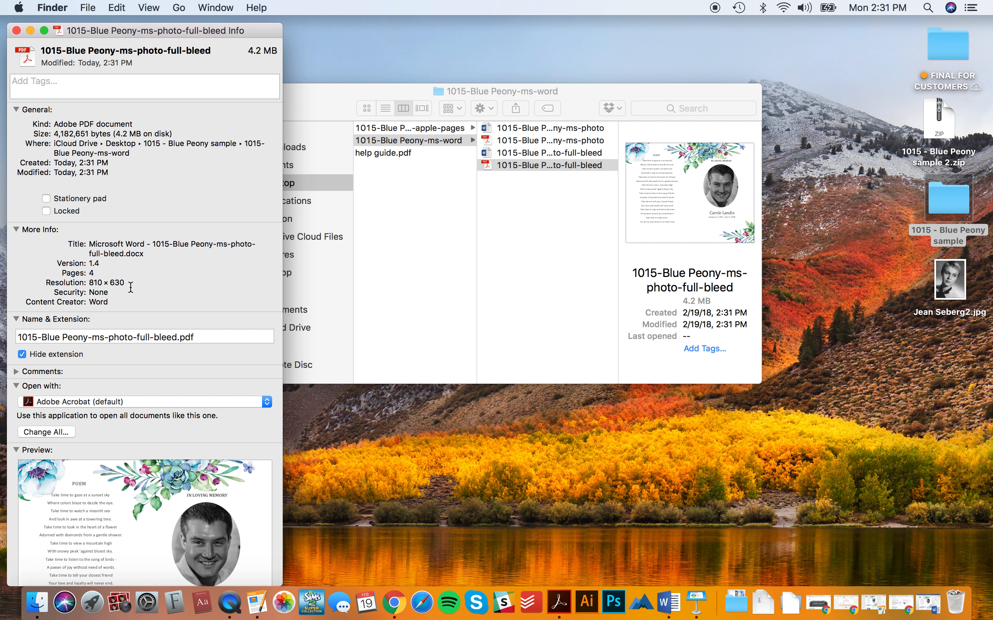
- Check the PDF's details (4 pages, 810 × 630), close the info window, and open the PDF
scroll(131, 288, down, 2)
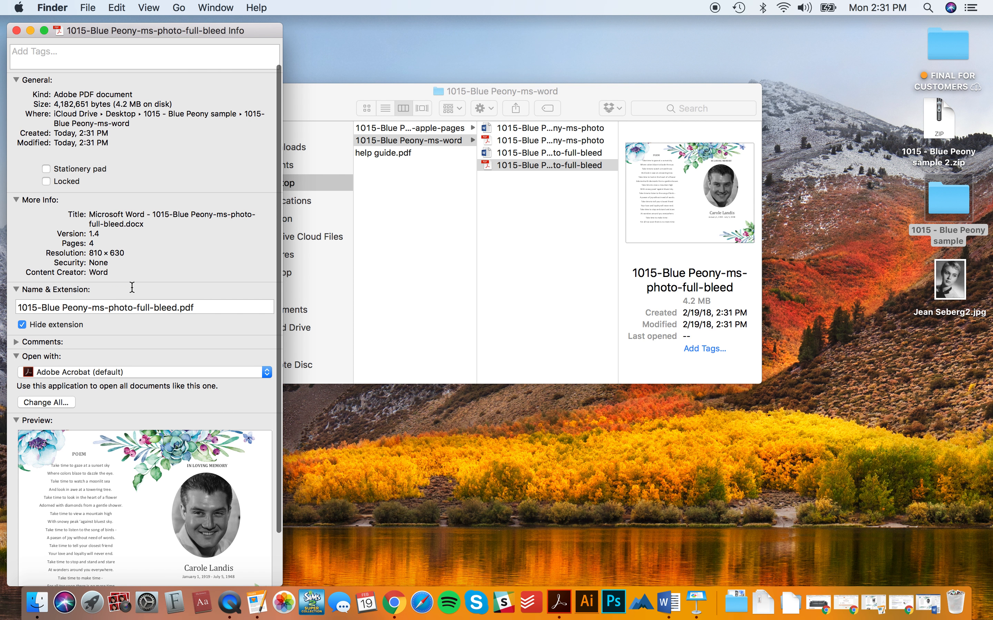
scroll(132, 287, up, 2)
scroll(131, 288, up, 1)
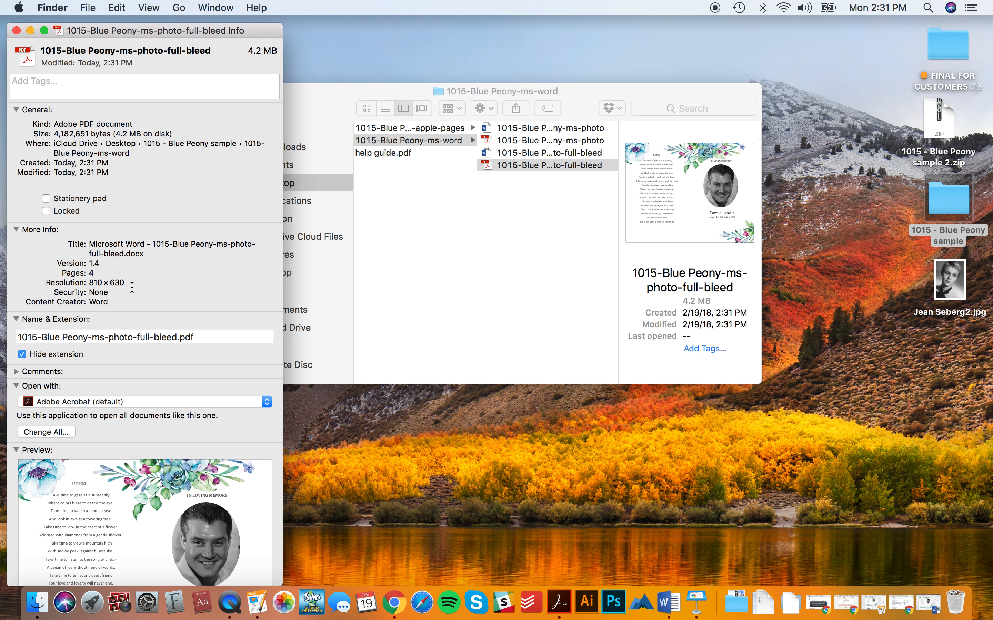
scroll(131, 287, down, 5)
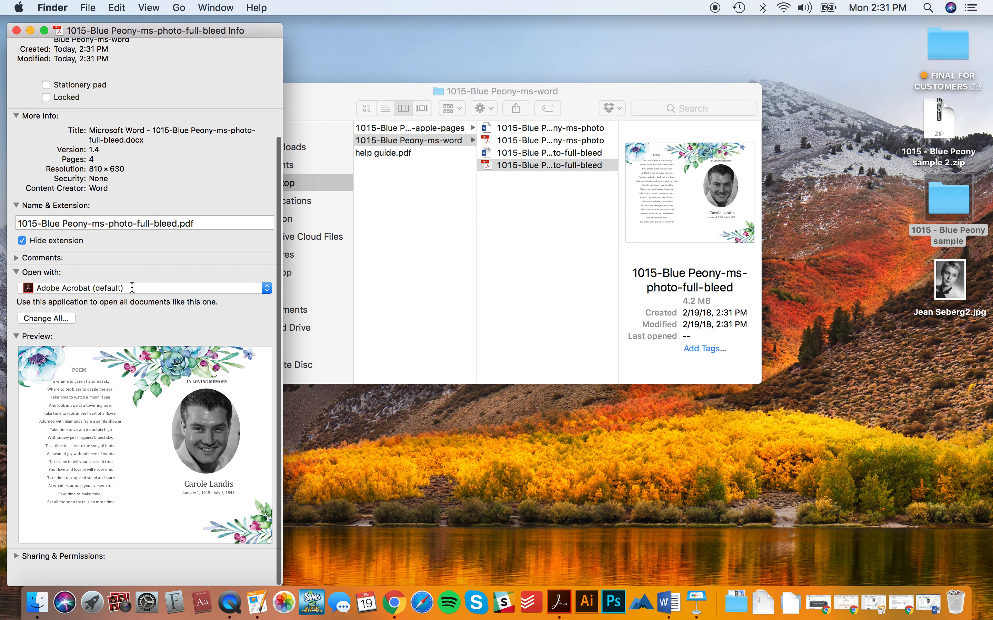
scroll(133, 286, up, 5)
click(16, 30)
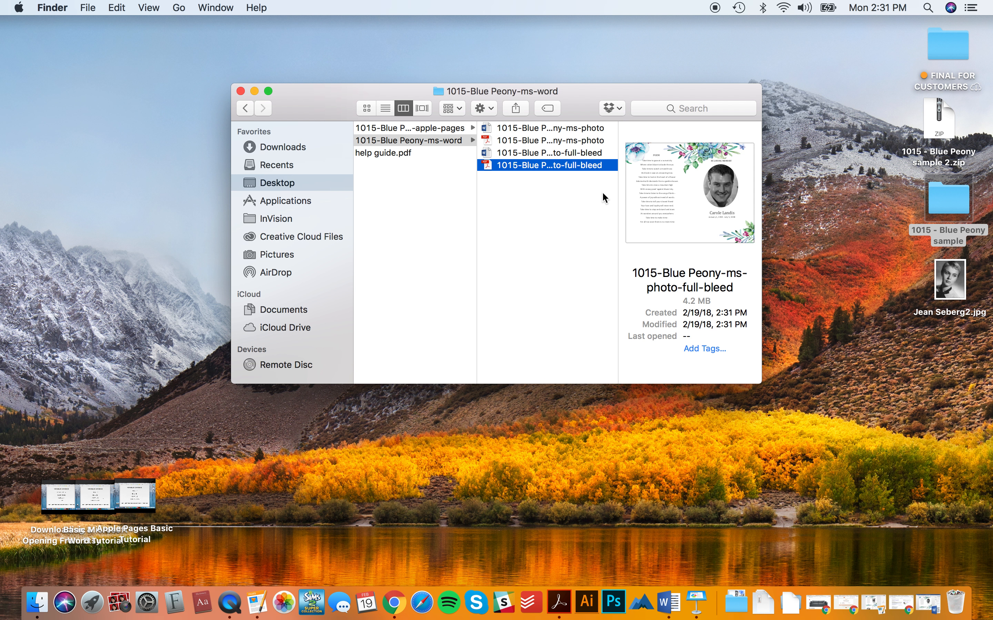
double_click(518, 165)
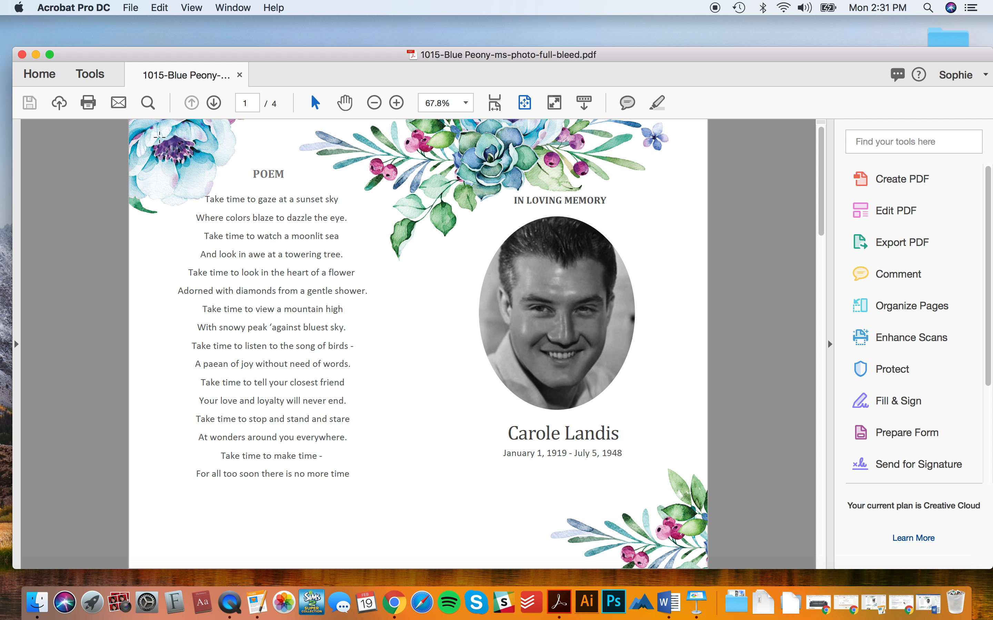
- Close the full-bleed PDF in Acrobat, glance at the Keynote desktop, then return to the files
click(22, 54)
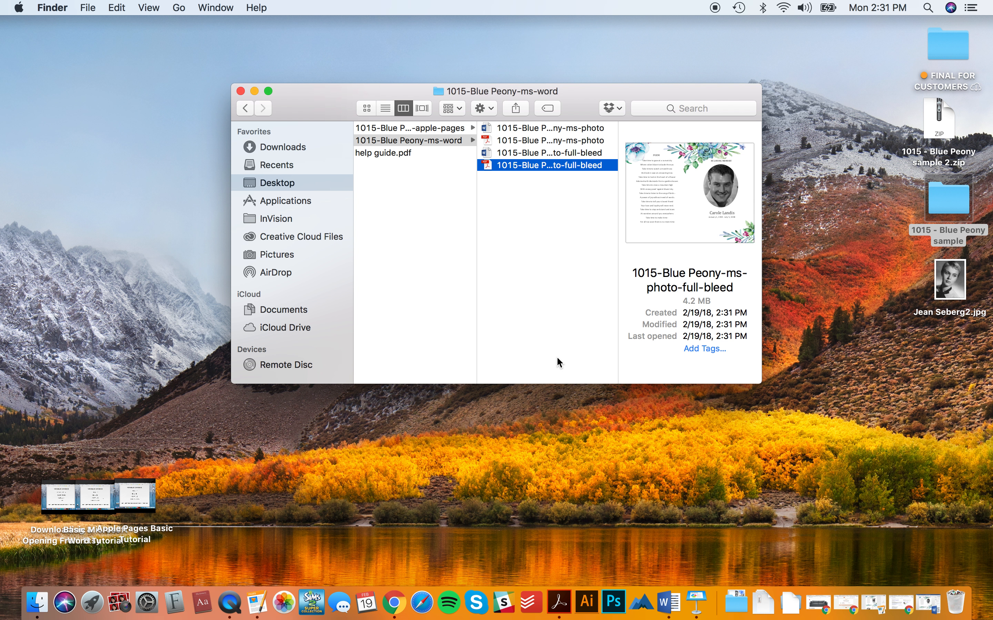
key(ctrl+Left)
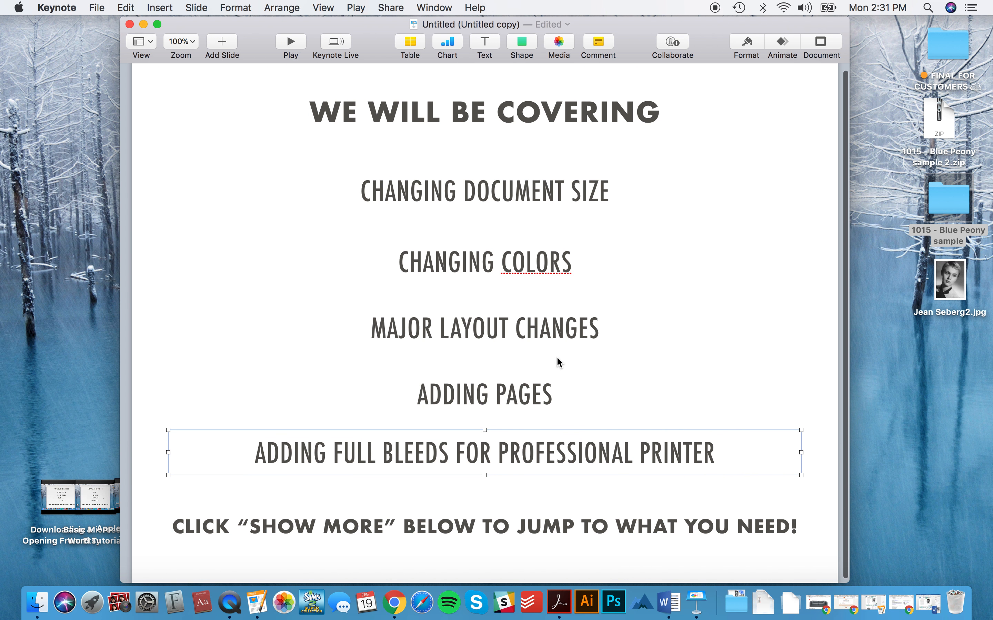
key(ctrl+Right)
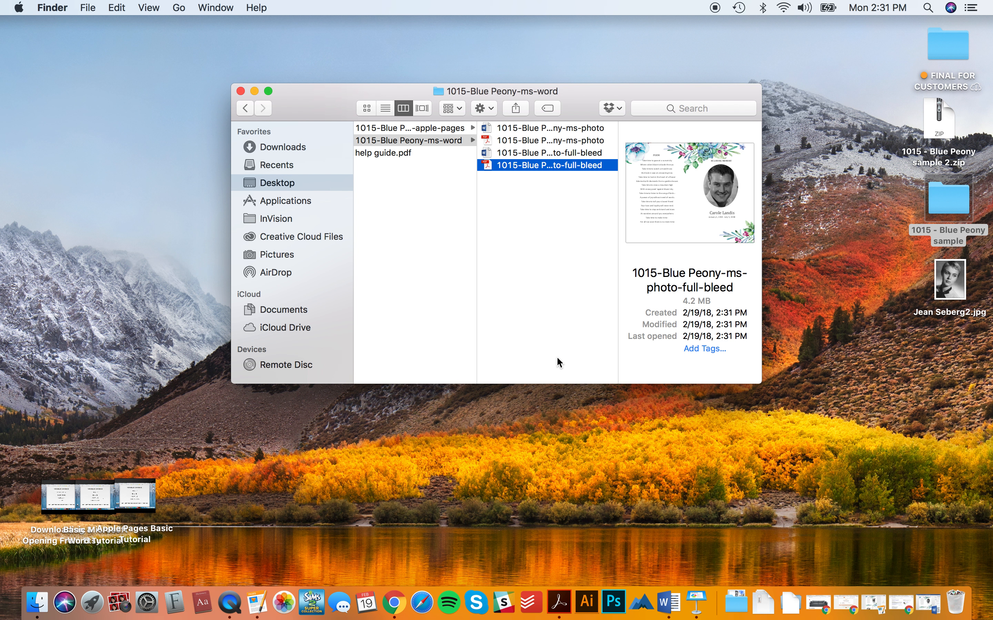